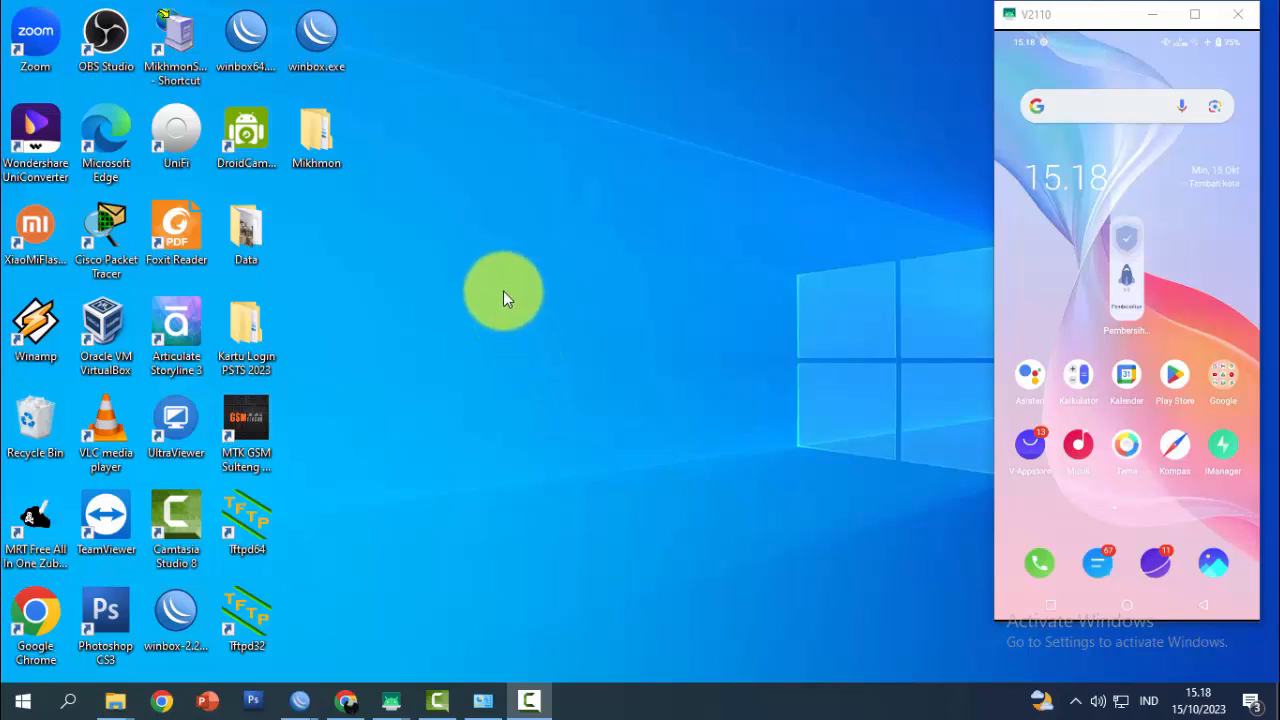
# Launch WinBox, find the MikroTik at 192.168.10.1 under Neighbors, and connect
pyautogui.doubleClick(318, 45)
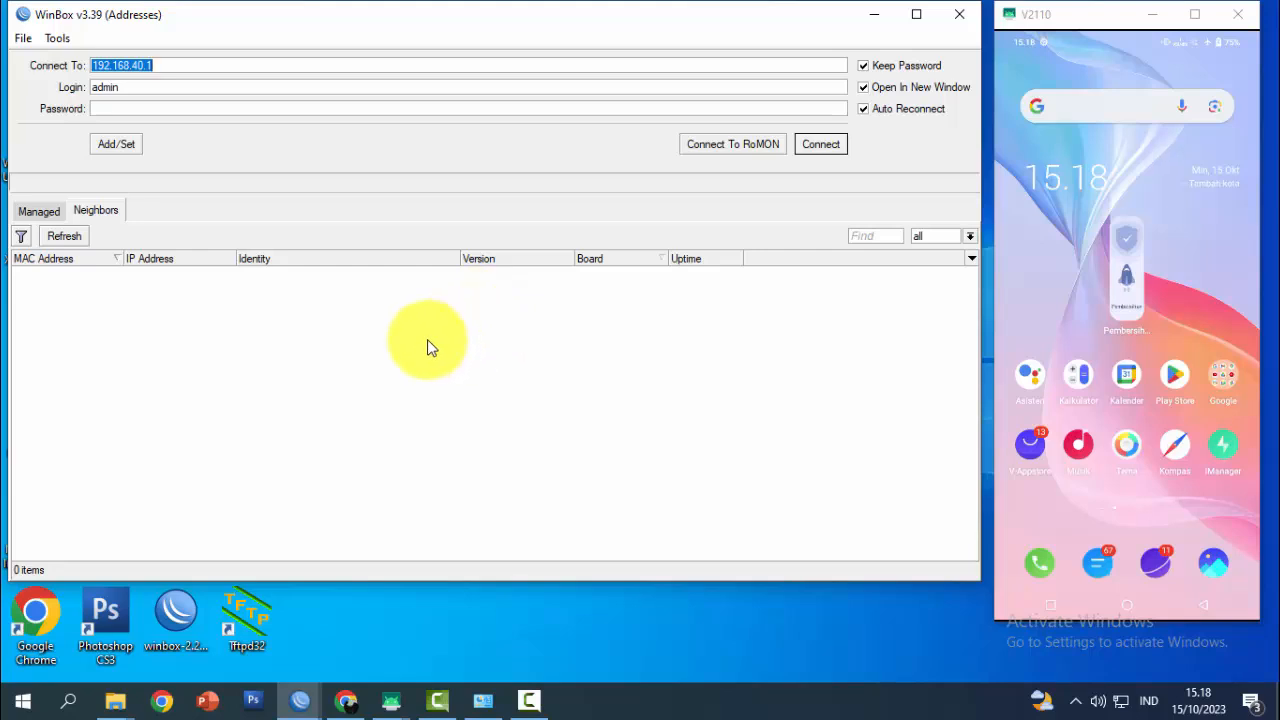
pyautogui.click(70, 237)
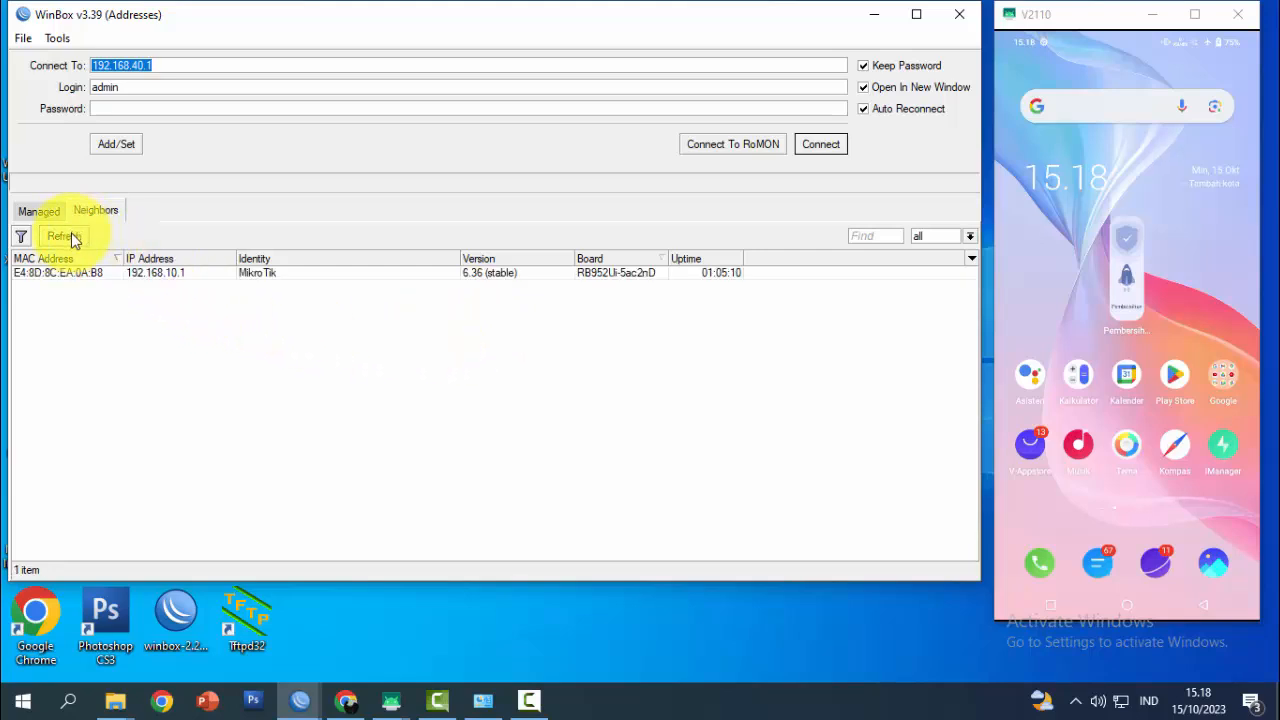
pyautogui.click(74, 277)
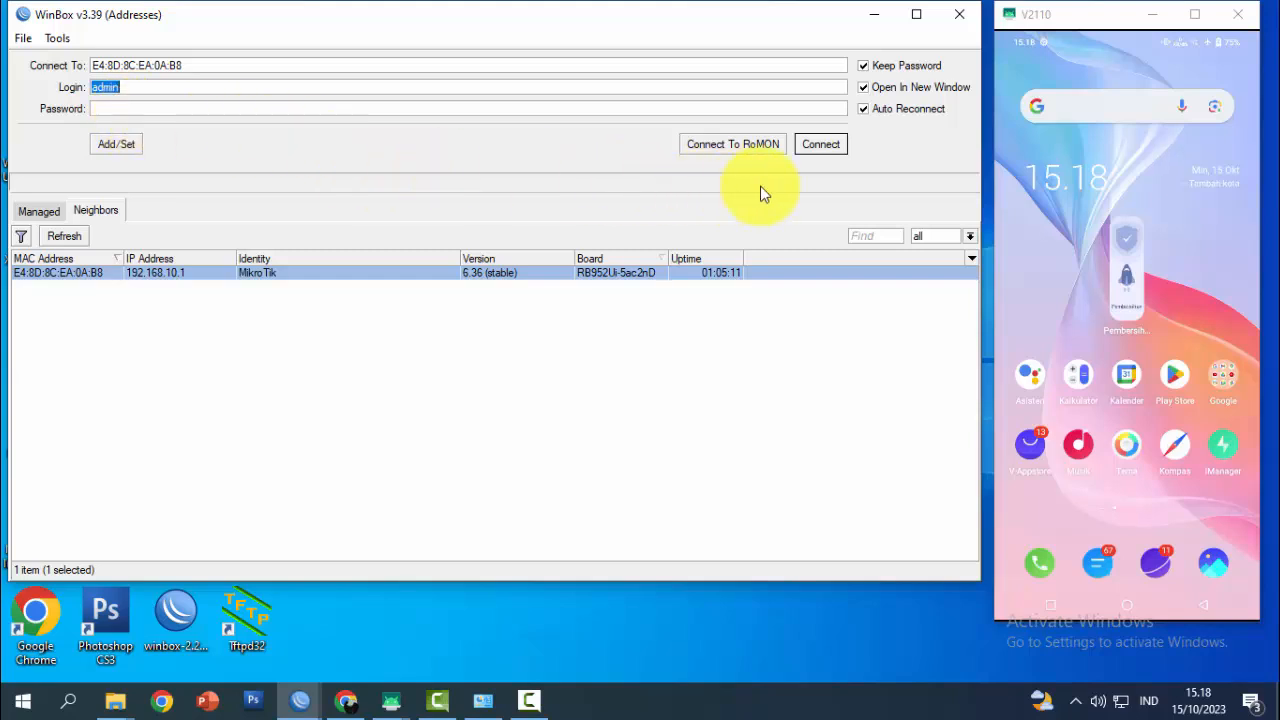
pyautogui.click(822, 146)
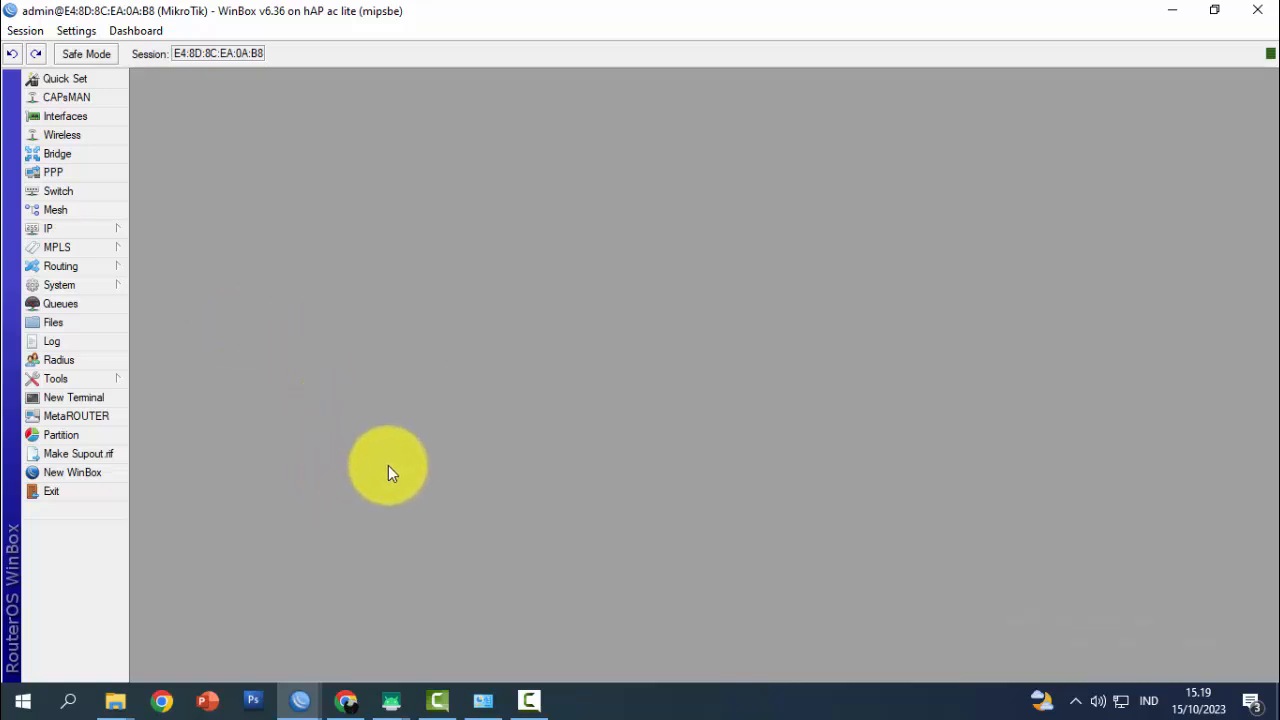
# Join the mirrored phone to the Hotspot Belajar Jaringan Wi-Fi and bring back the WinBox loader
pyautogui.click(1214, 10)
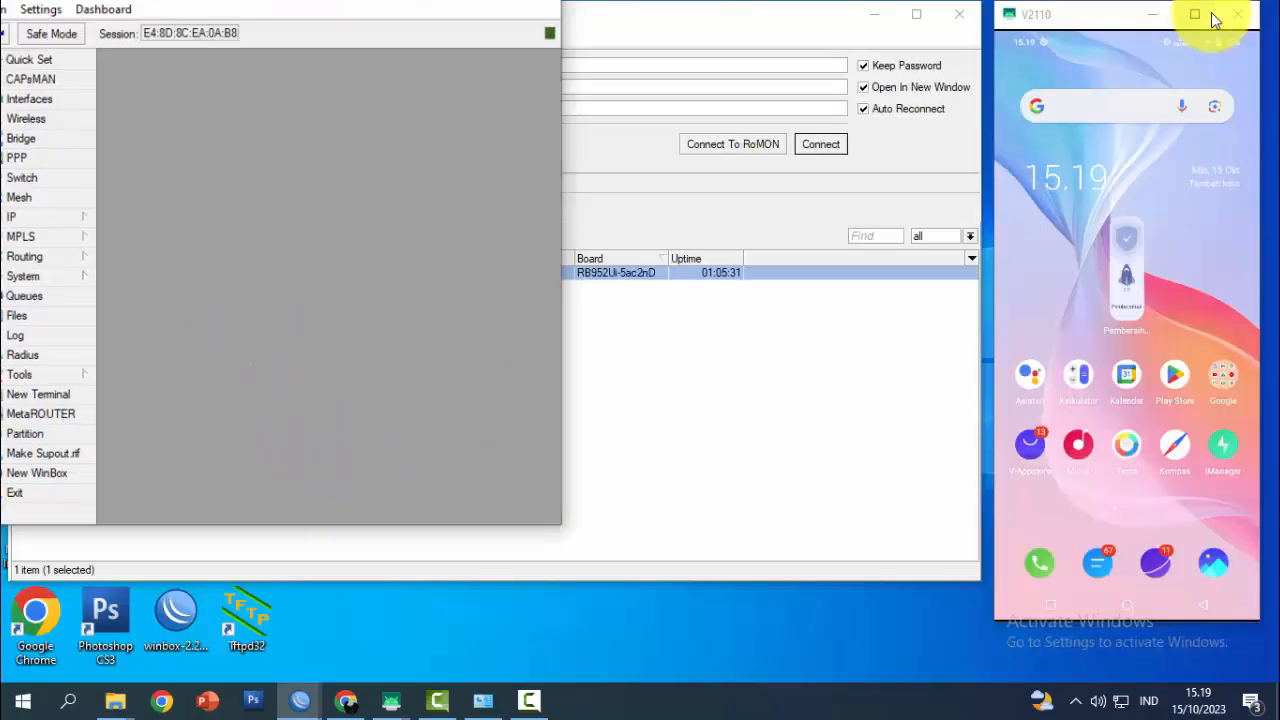
pyautogui.moveTo(1088, 15); pyautogui.dragTo(742, 8)
pyautogui.scroll(-1, 741, 144)
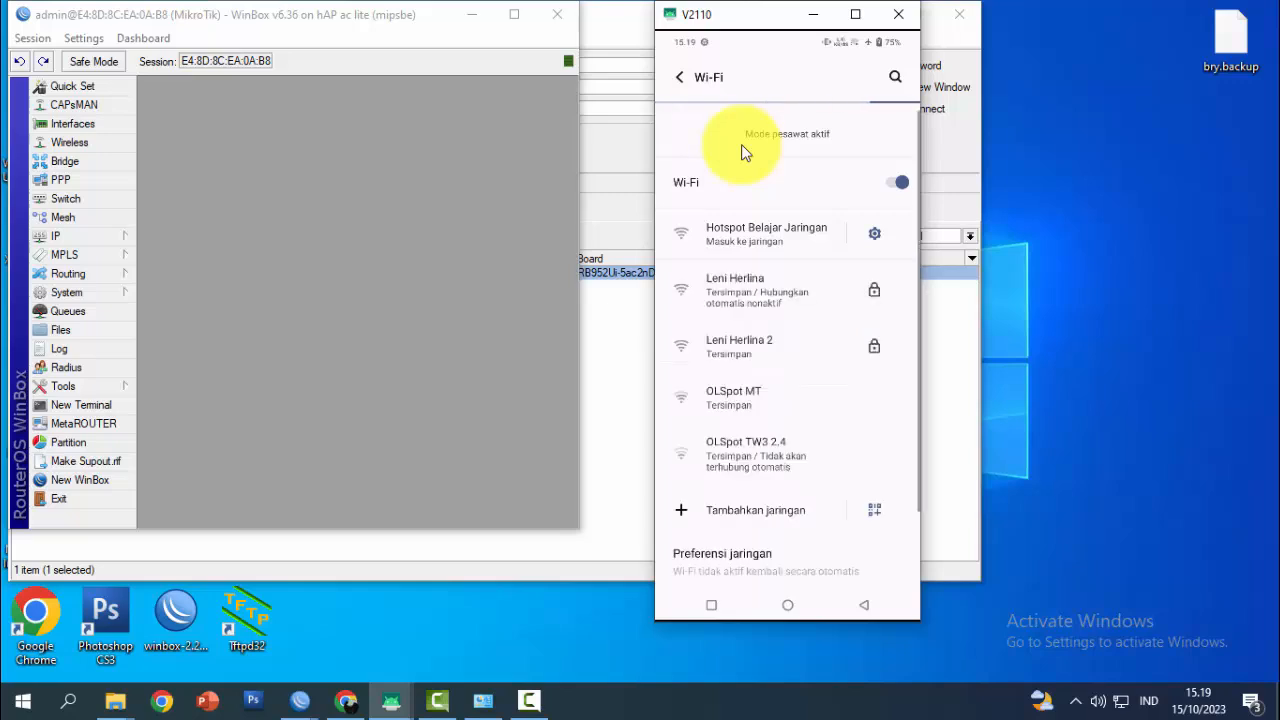
pyautogui.click(748, 234)
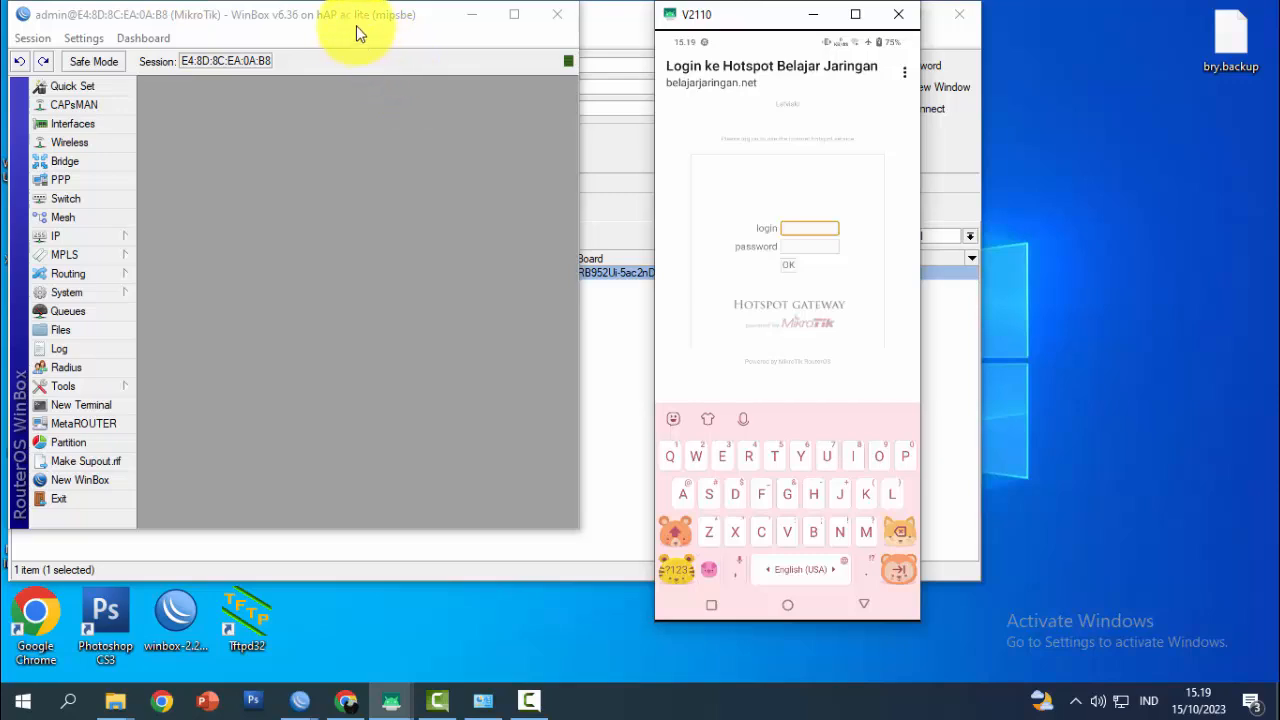
pyautogui.moveTo(350, 22); pyautogui.dragTo(391, 89)
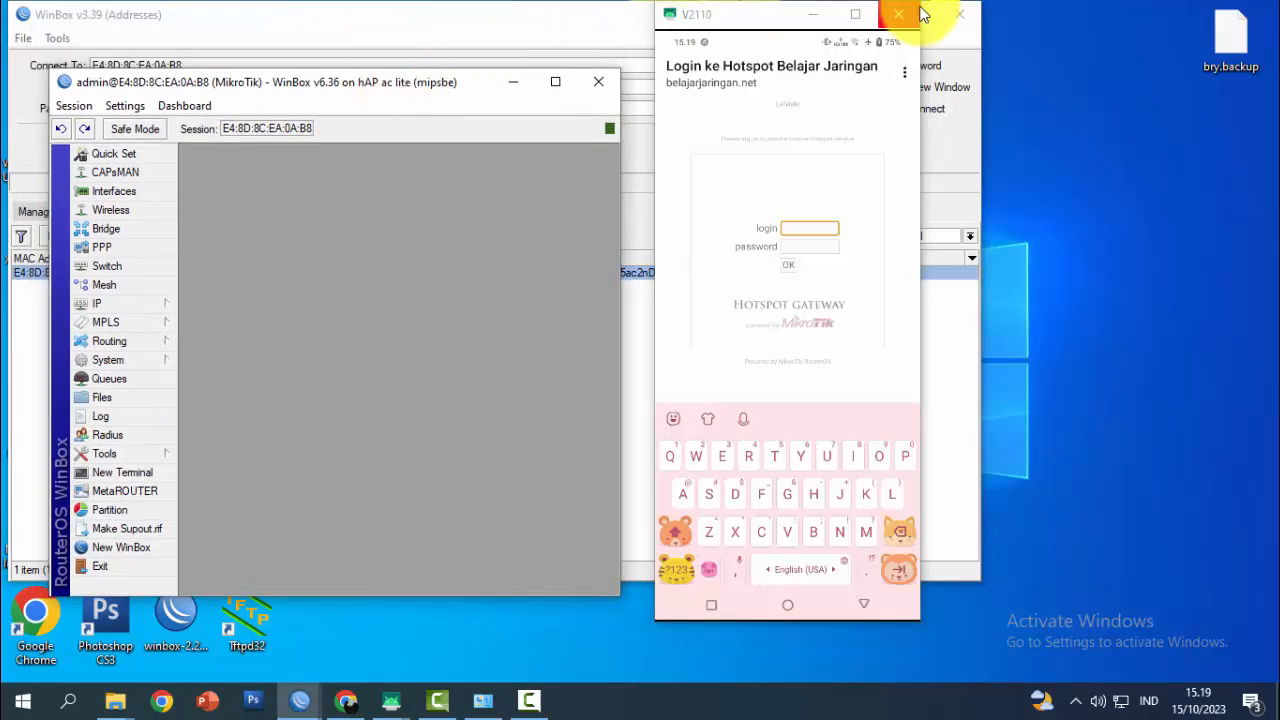
pyautogui.click(545, 16)
# Open the router's File List and select the flash/hotspot directory
pyautogui.click(870, 16)
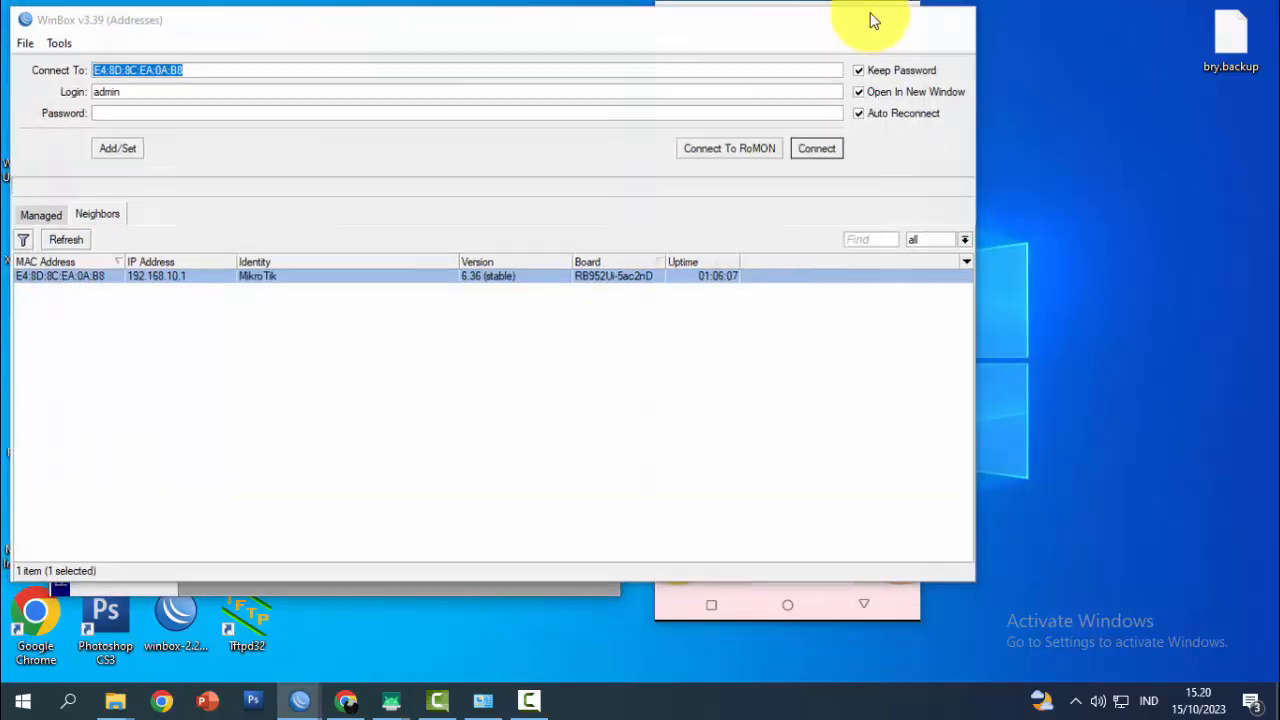
pyautogui.moveTo(362, 97); pyautogui.dragTo(892, 63)
pyautogui.click(655, 365)
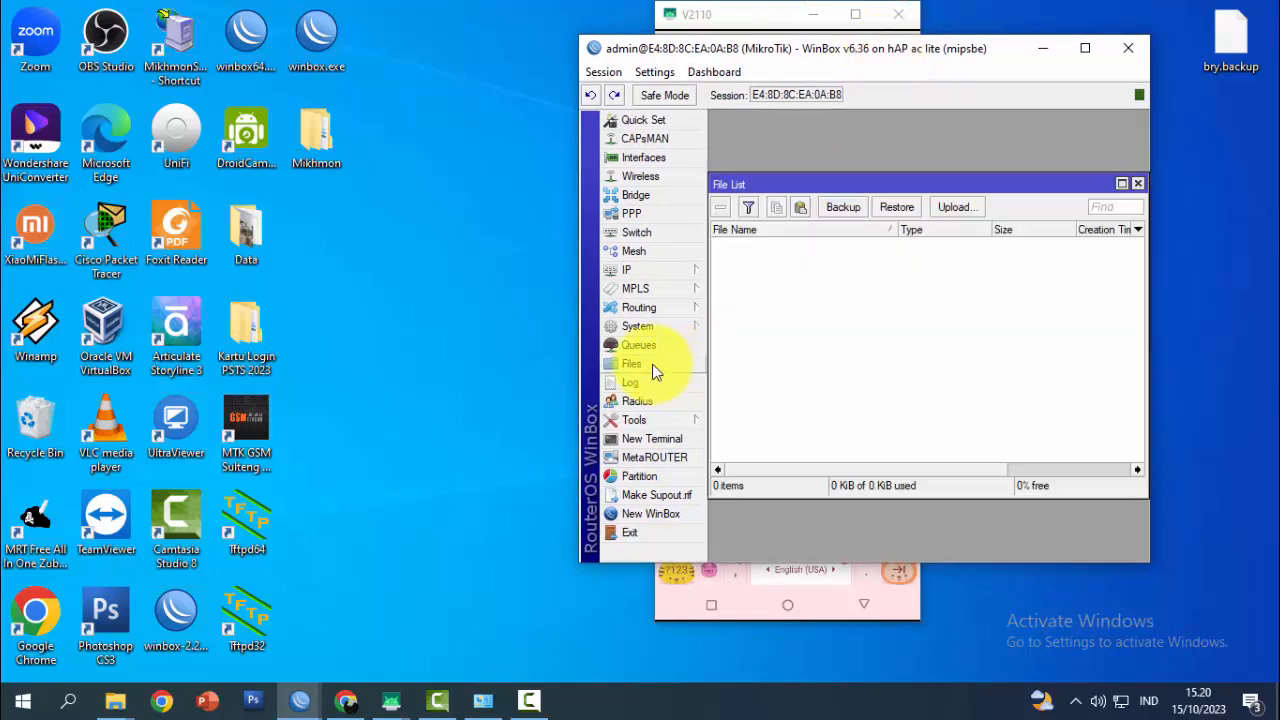
pyautogui.click(768, 258)
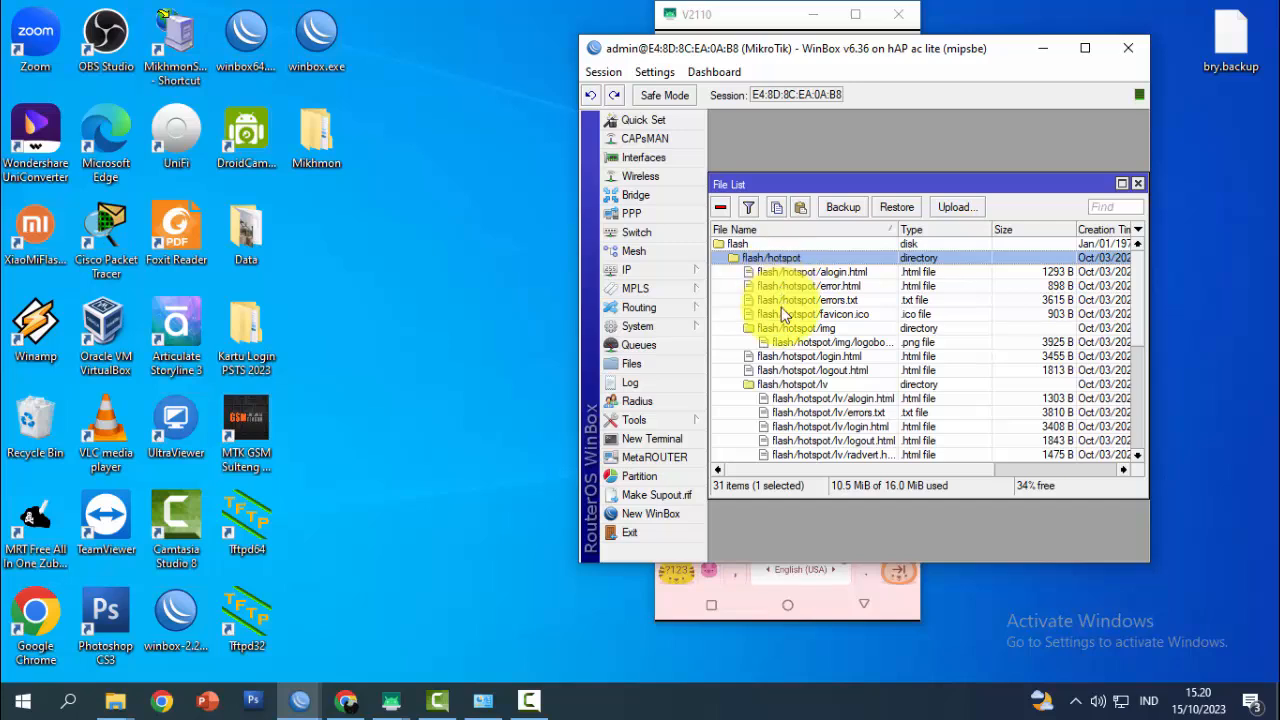
# Open IP > Hotspot on the Servers tab and select hotspot1
pyautogui.click(675, 273)
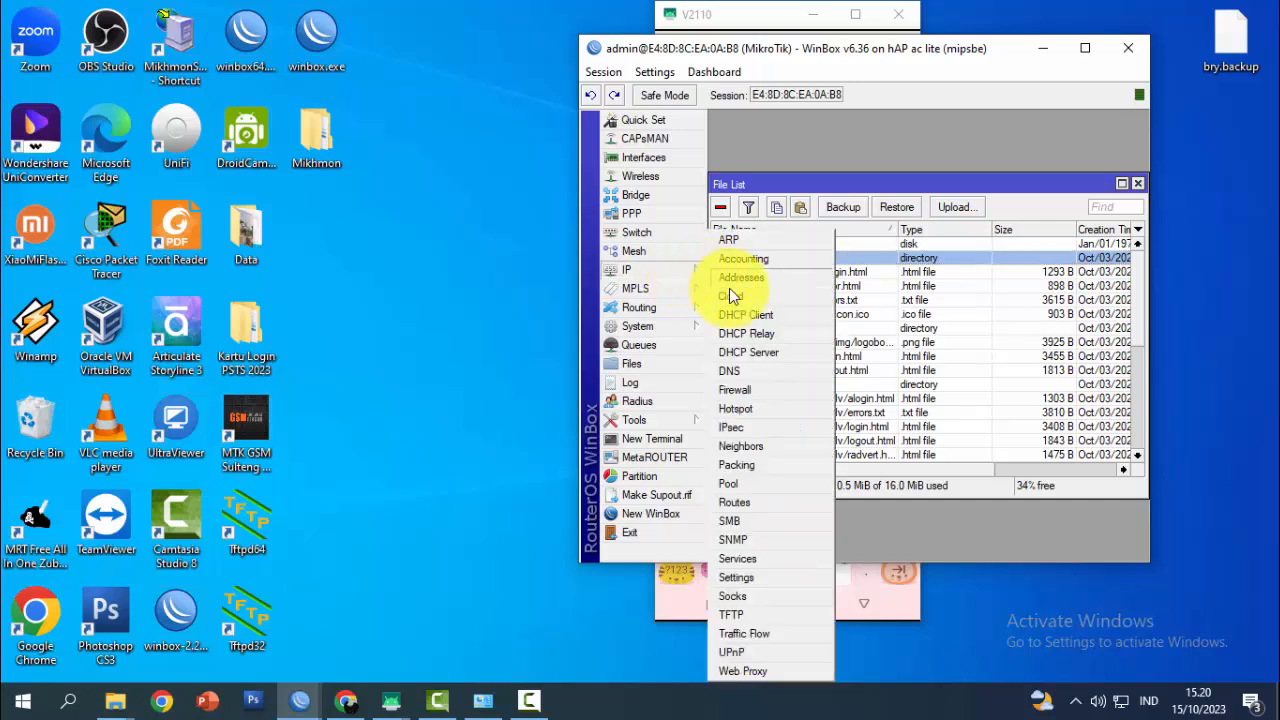
pyautogui.click(757, 408)
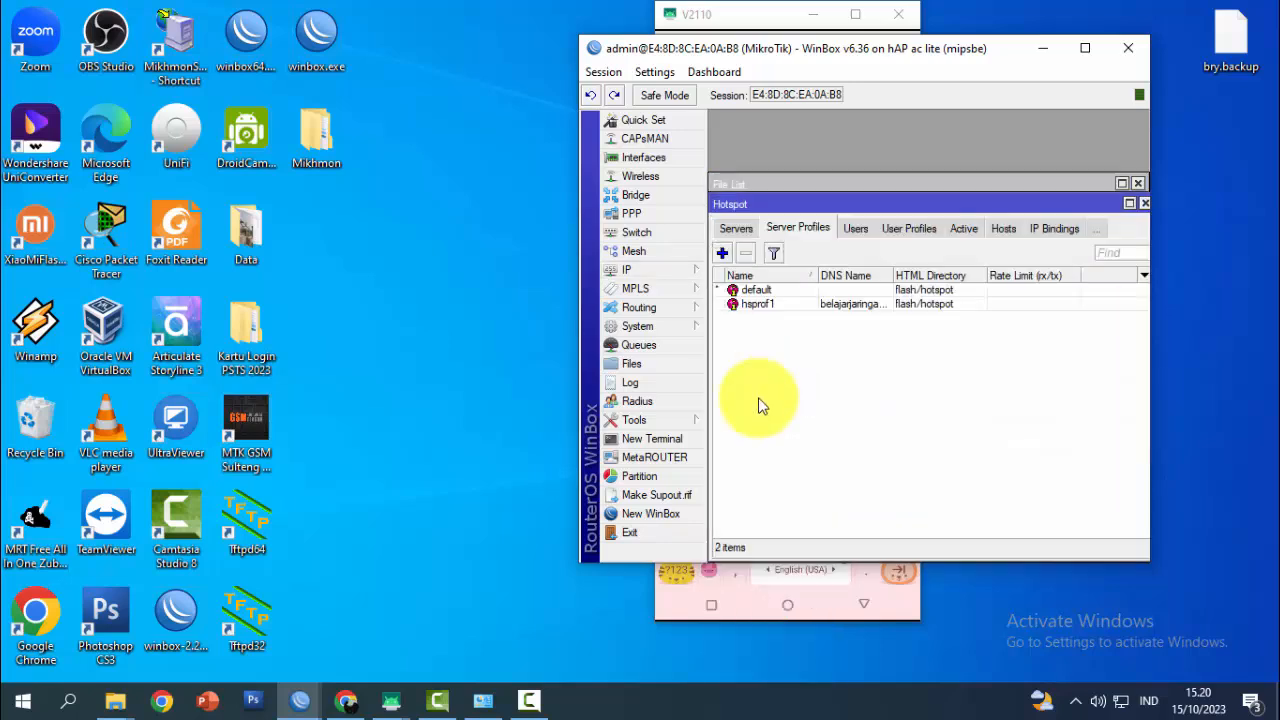
pyautogui.click(733, 228)
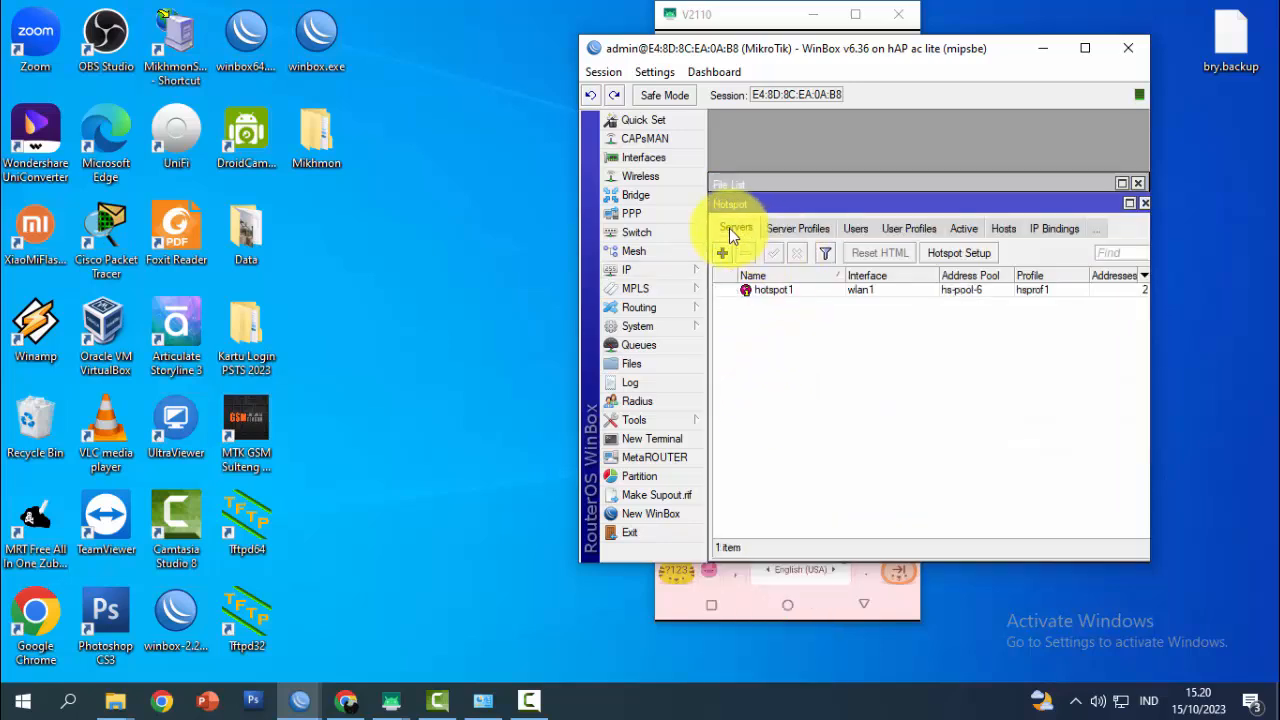
pyautogui.click(769, 292)
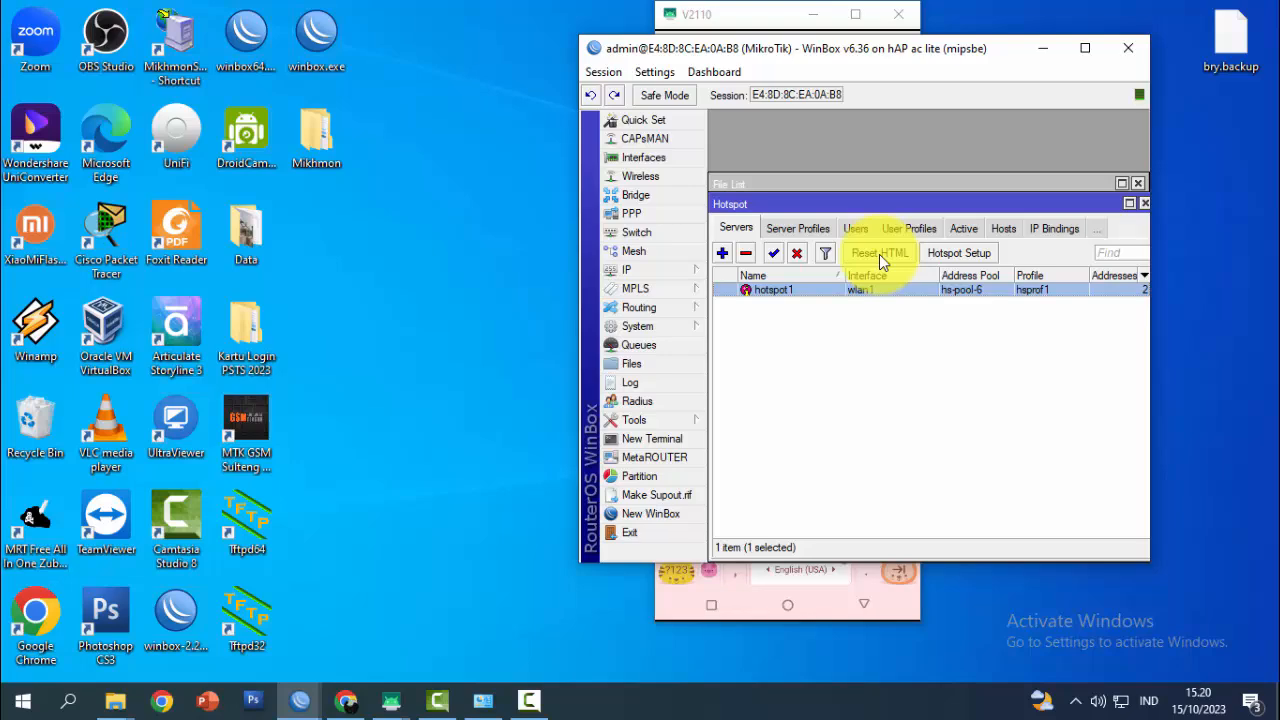
# Reset hotspot1's HTML pages to defaults, confirm Yes, and close the Hotspot window
pyautogui.moveTo(778, 44); pyautogui.dragTo(289, 61)
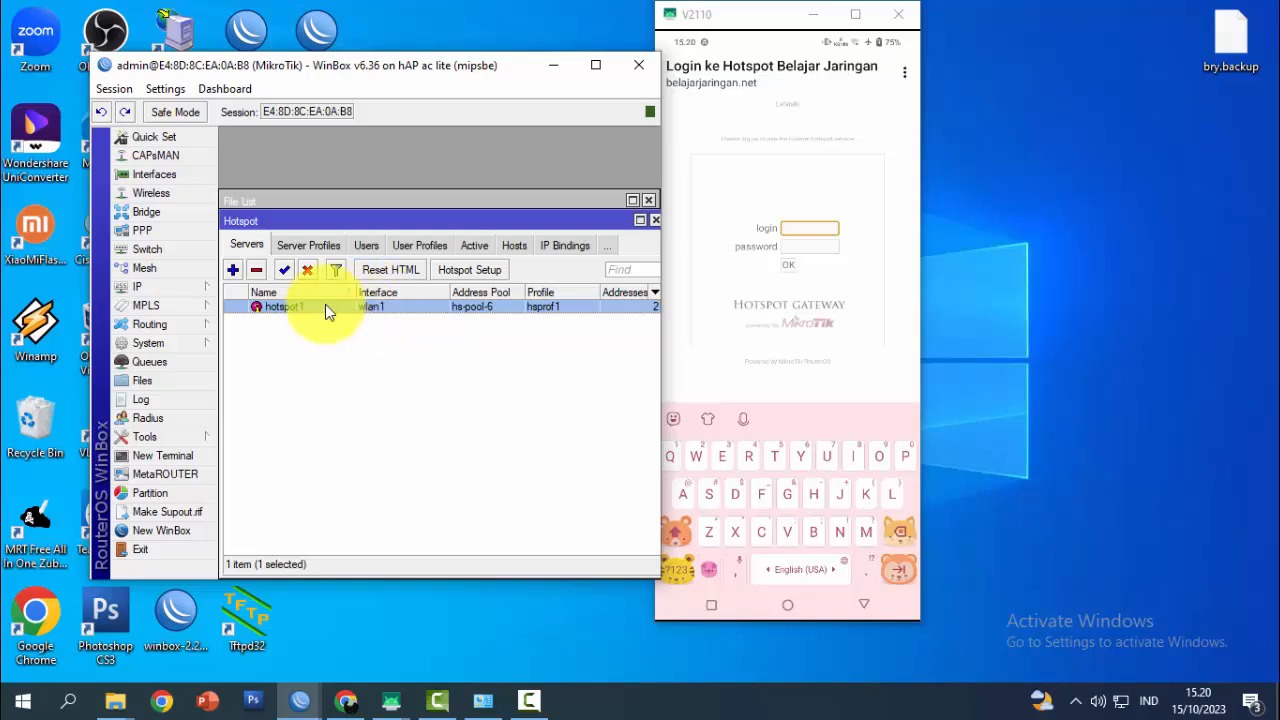
pyautogui.click(379, 273)
pyautogui.click(434, 347)
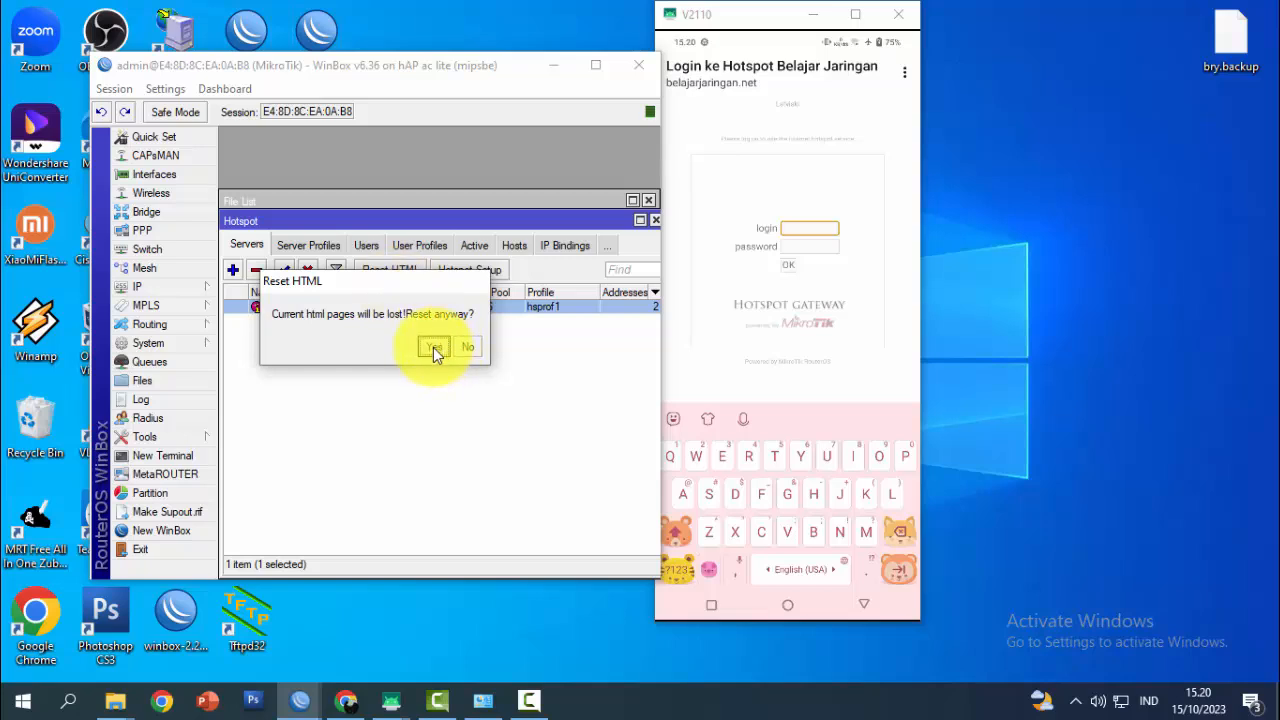
pyautogui.moveTo(560, 221); pyautogui.dragTo(511, 295)
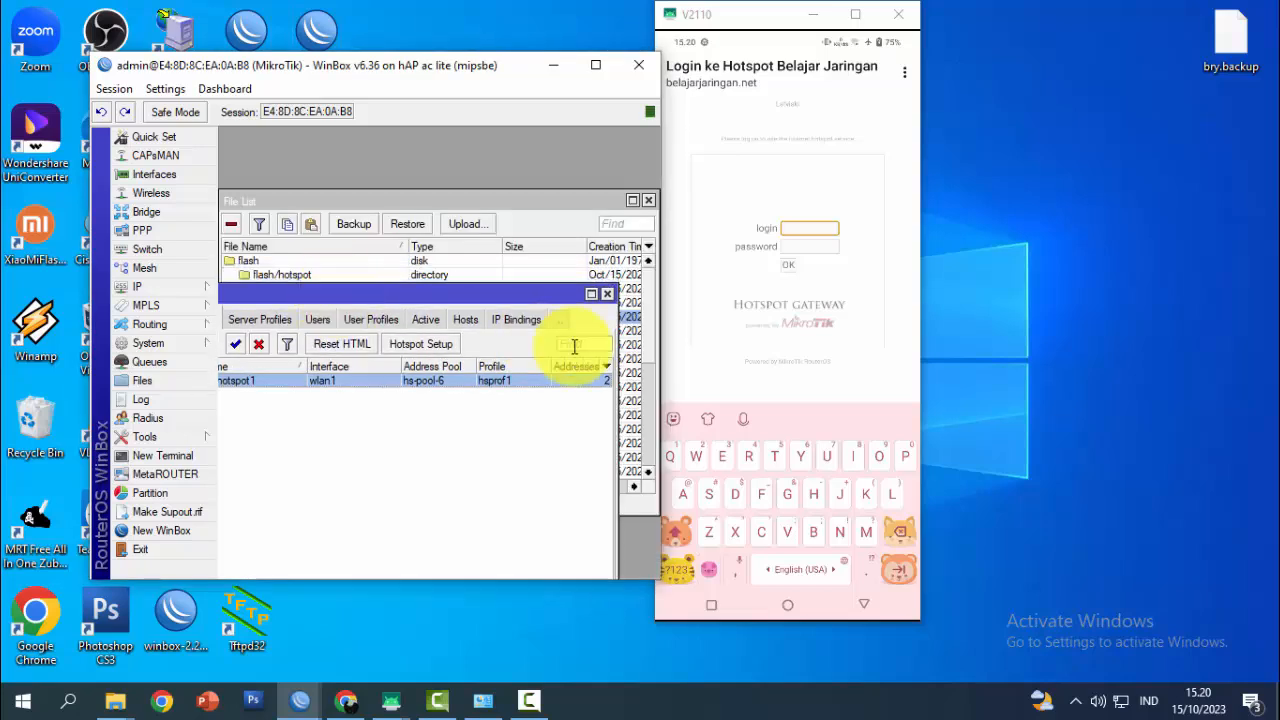
pyautogui.click(609, 294)
pyautogui.moveTo(418, 71); pyautogui.dragTo(758, 77)
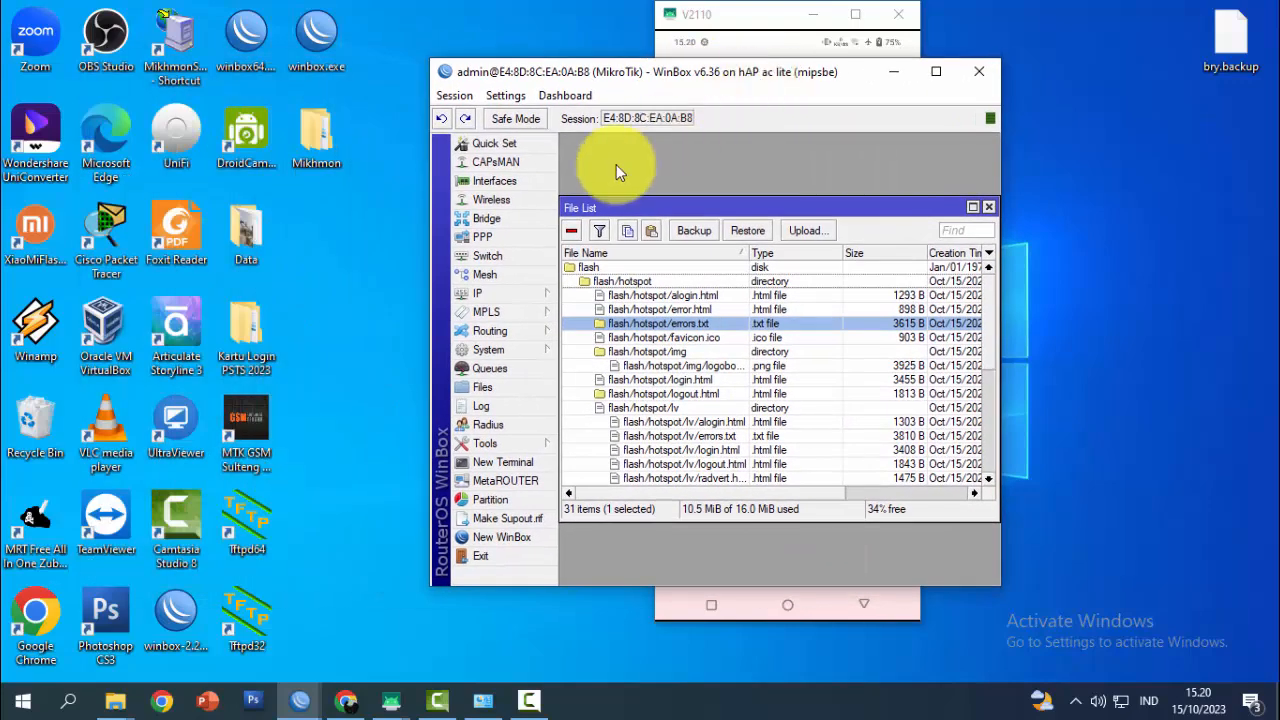
# Open the Mikhmon > template-hotspot-mikhmon-master > hotspot5 folder in File Explorer
pyautogui.doubleClick(313, 141)
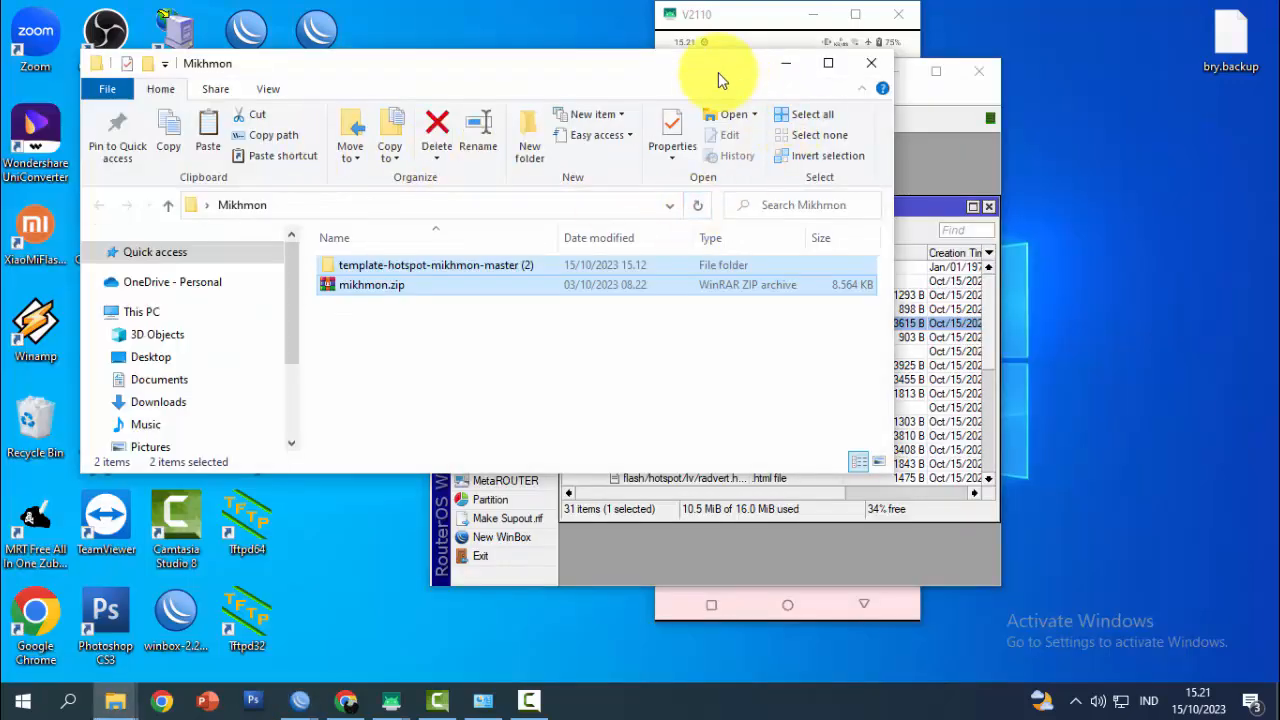
pyautogui.moveTo(718, 72); pyautogui.dragTo(522, 80)
pyautogui.doubleClick(285, 278)
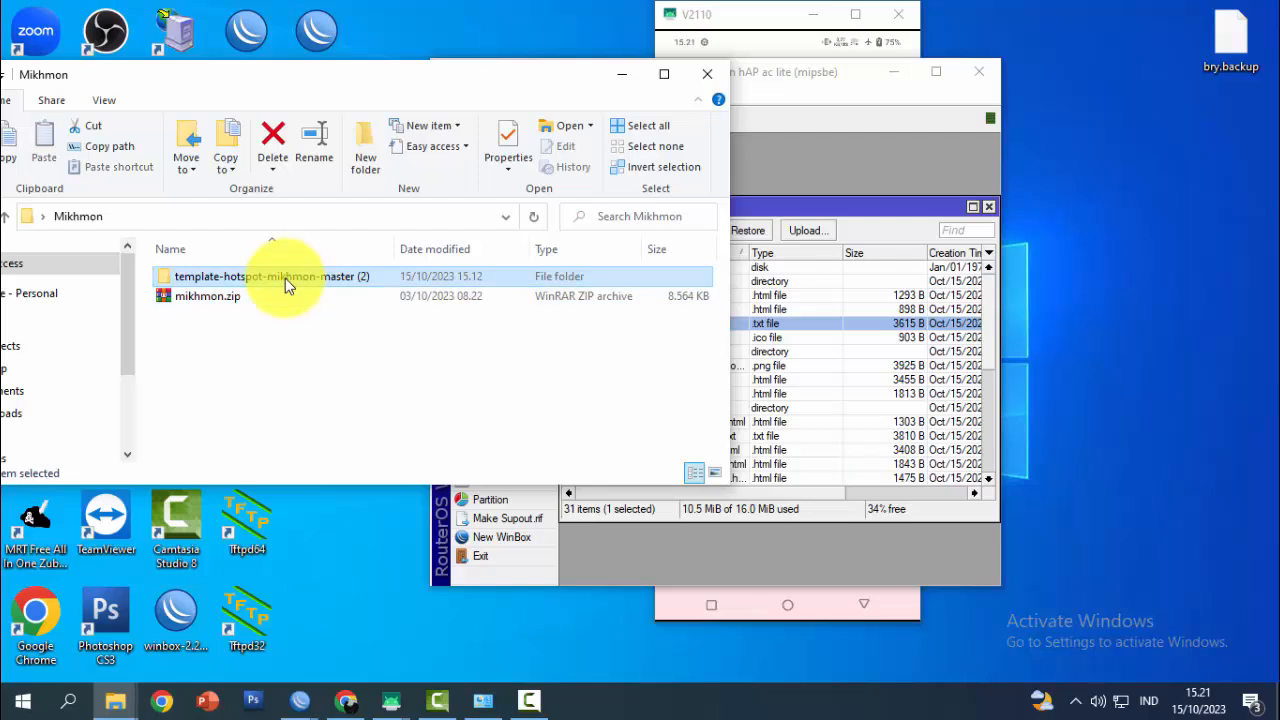
pyautogui.moveTo(730, 350); pyautogui.dragTo(404, 350)
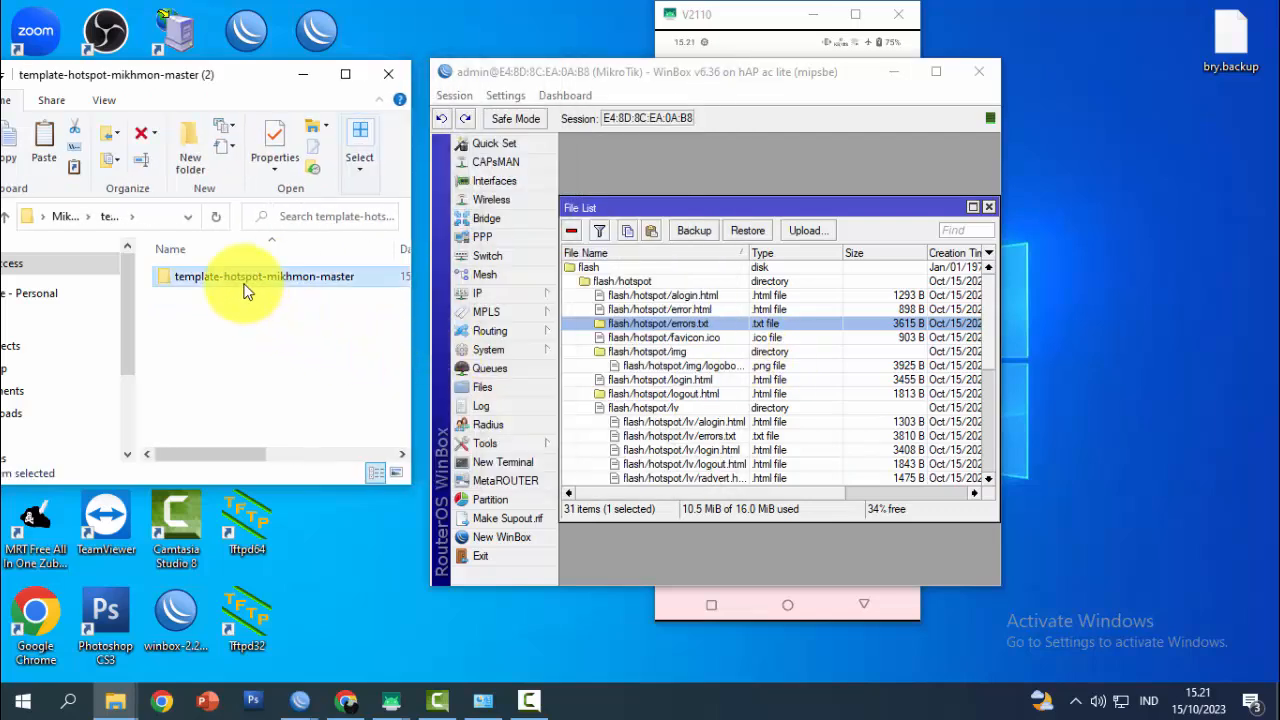
pyautogui.doubleClick(245, 284)
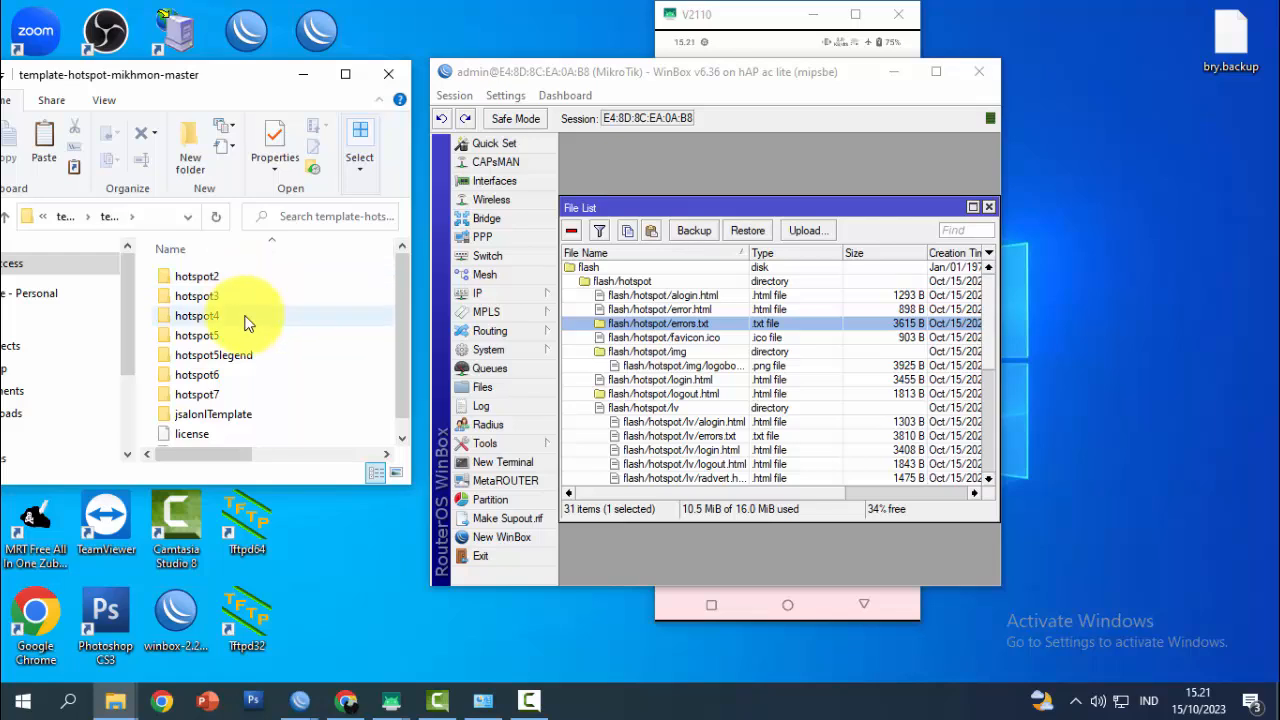
pyautogui.moveTo(401, 309)
pyautogui.mouseDown()
pyautogui.moveTo(402, 327)
pyautogui.moveTo(404, 310)
pyautogui.mouseUp()
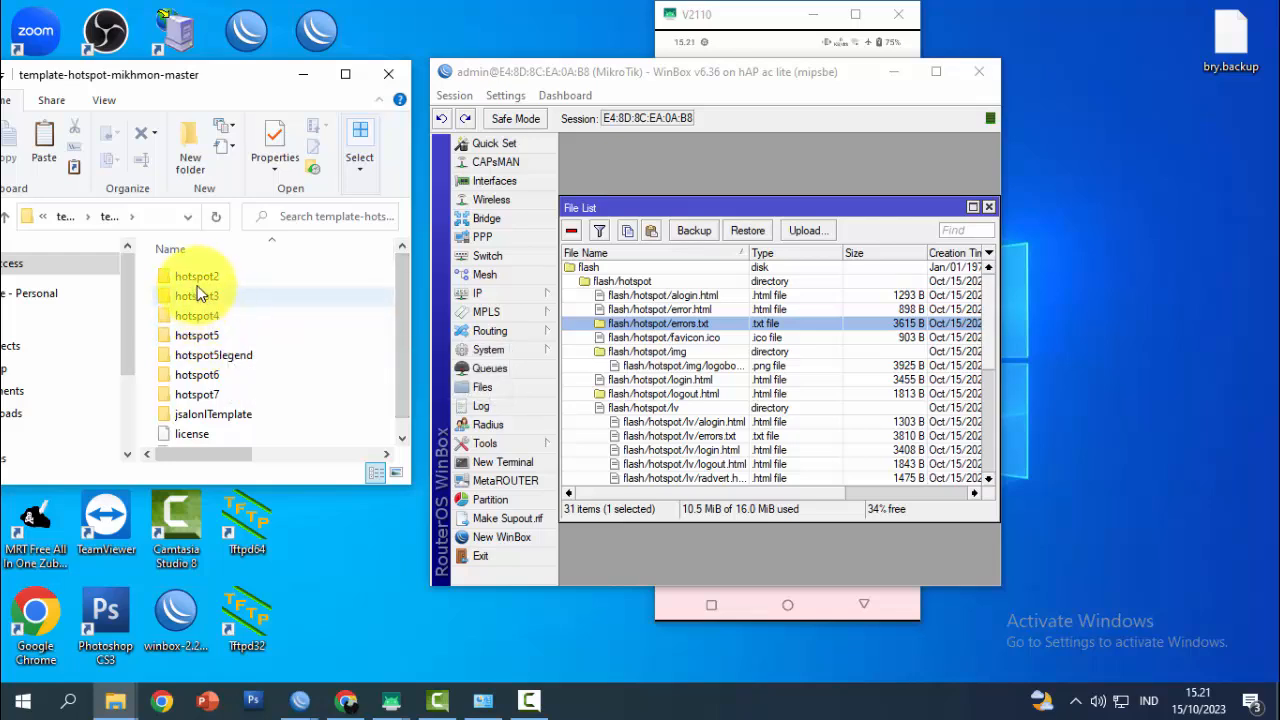
pyautogui.click(197, 336)
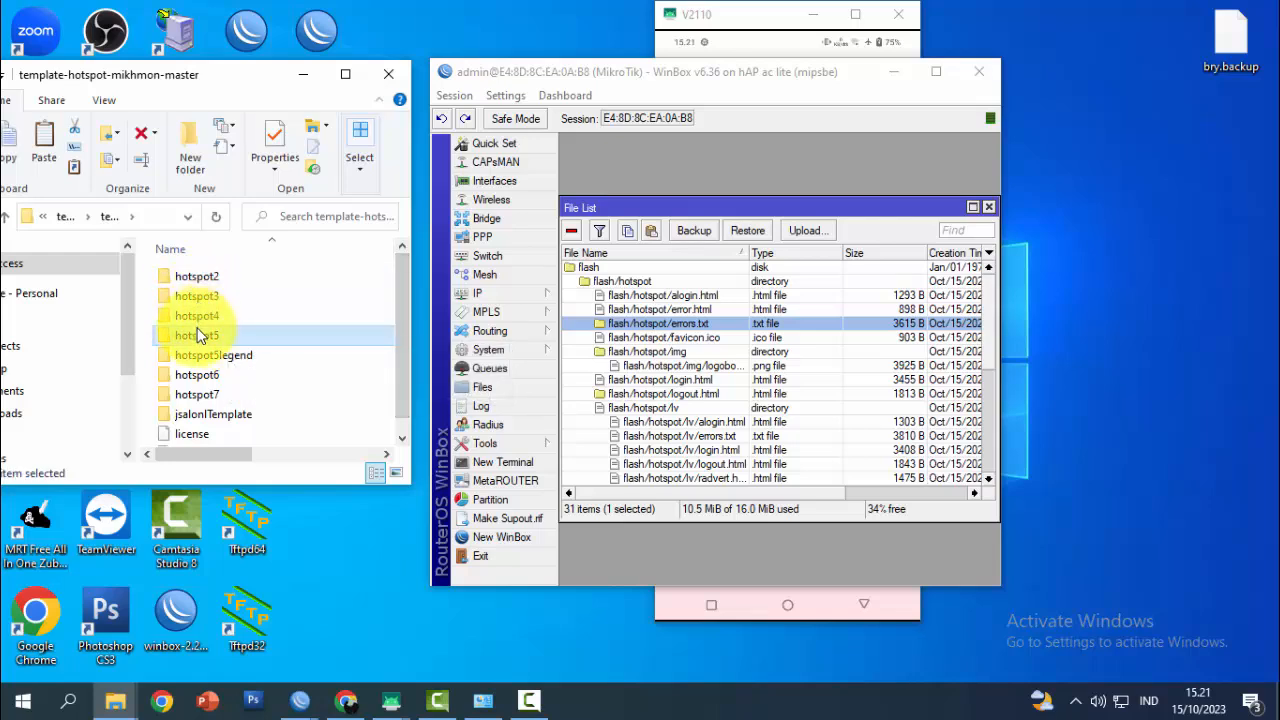
pyautogui.doubleClick(197, 336)
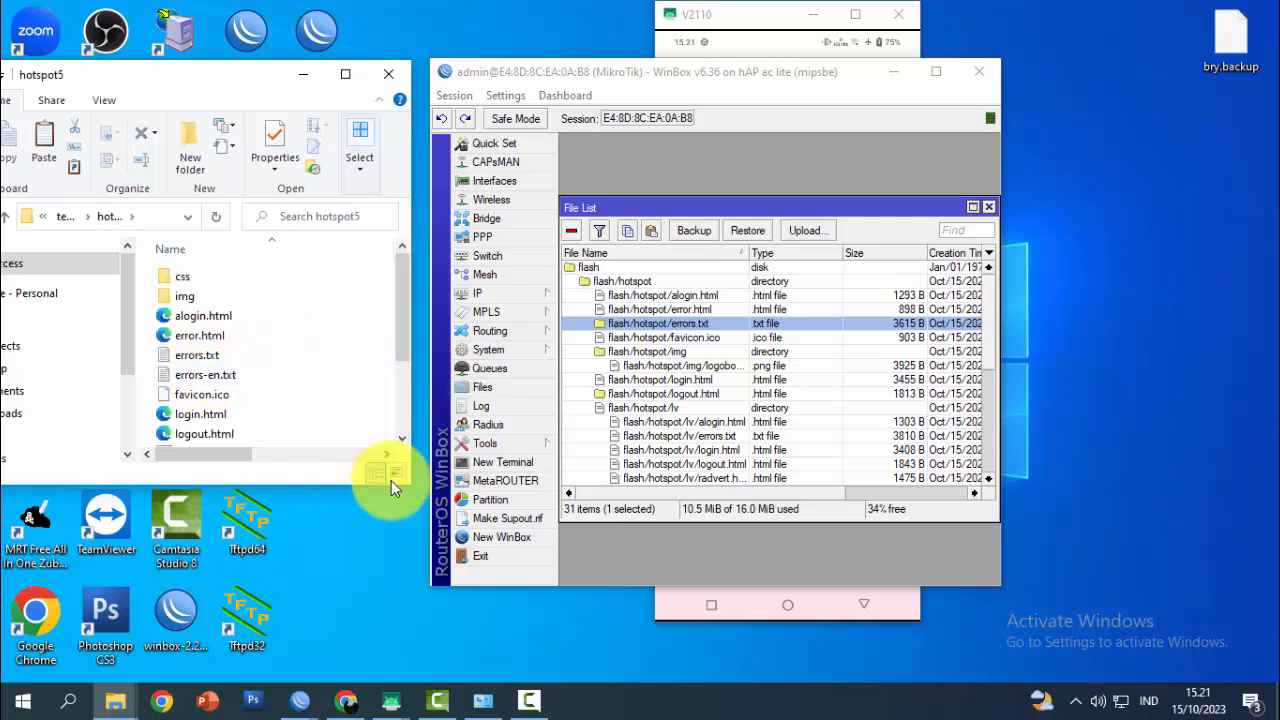
# Select all hotspot5 files and drag them into WinBox's flash/hotspot folder
pyautogui.moveTo(402, 483); pyautogui.dragTo(380, 638)
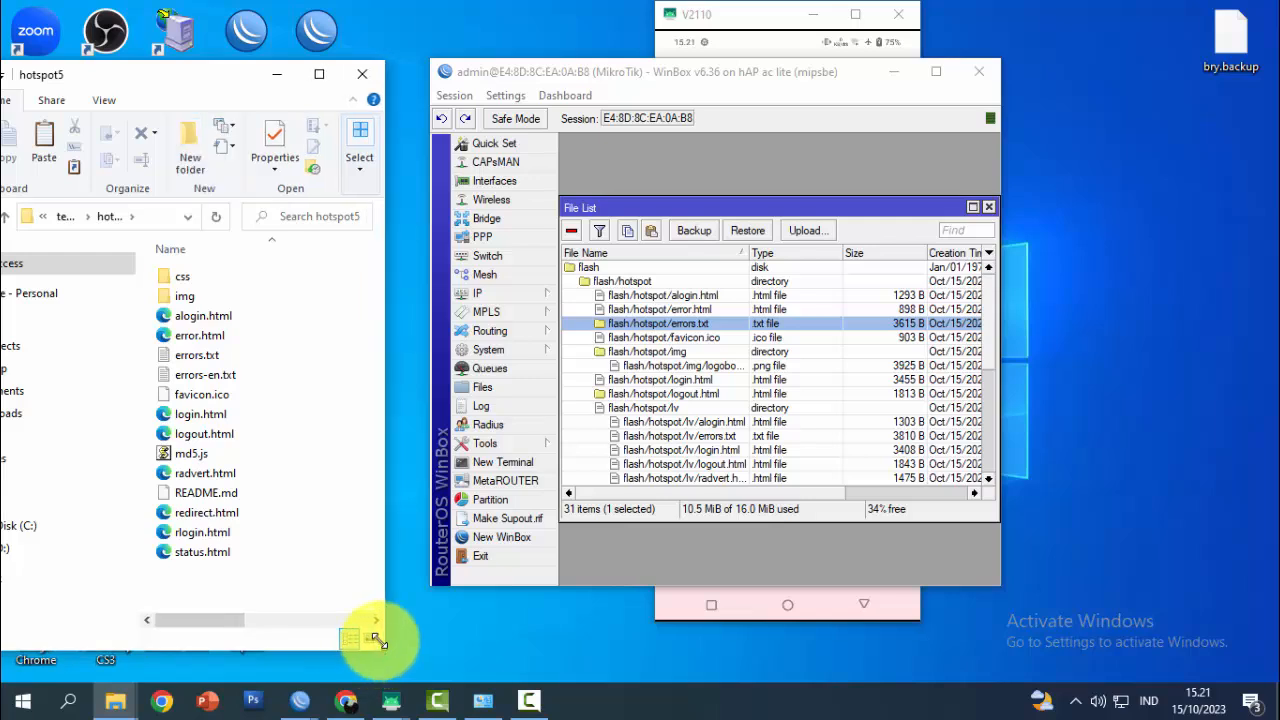
pyautogui.click(210, 551)
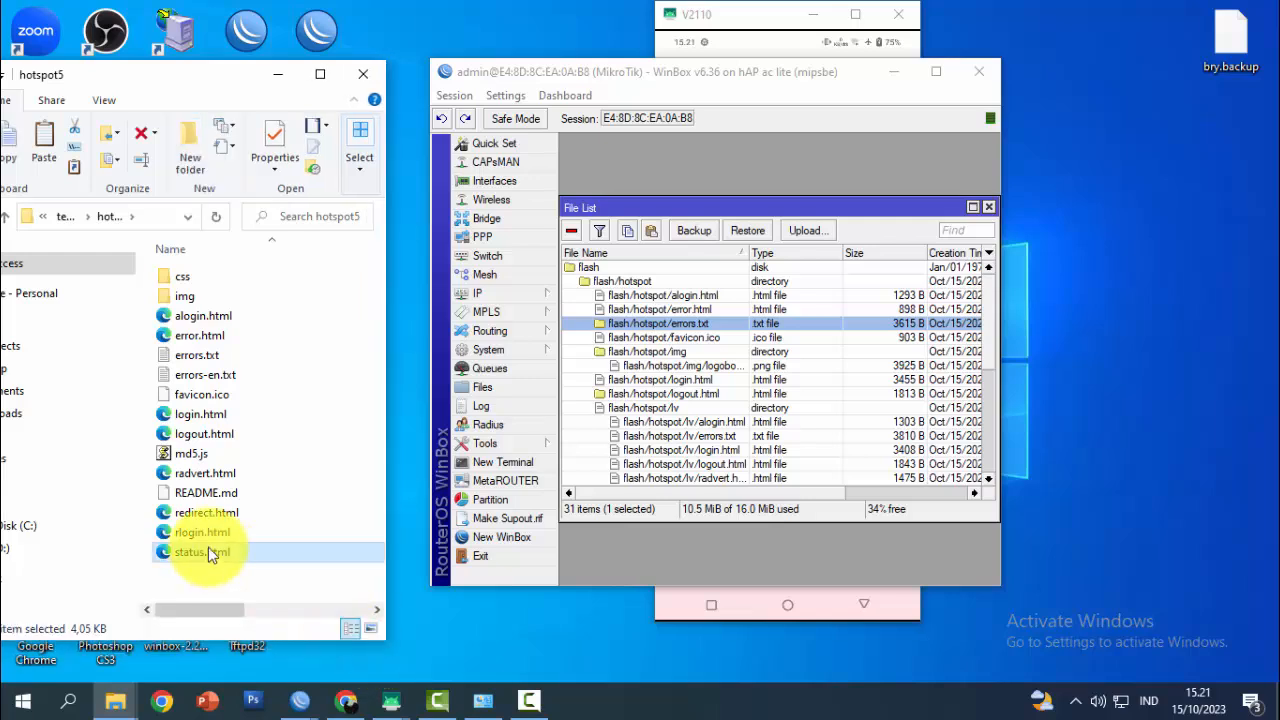
pyautogui.hotkey('ctrl', 'a')
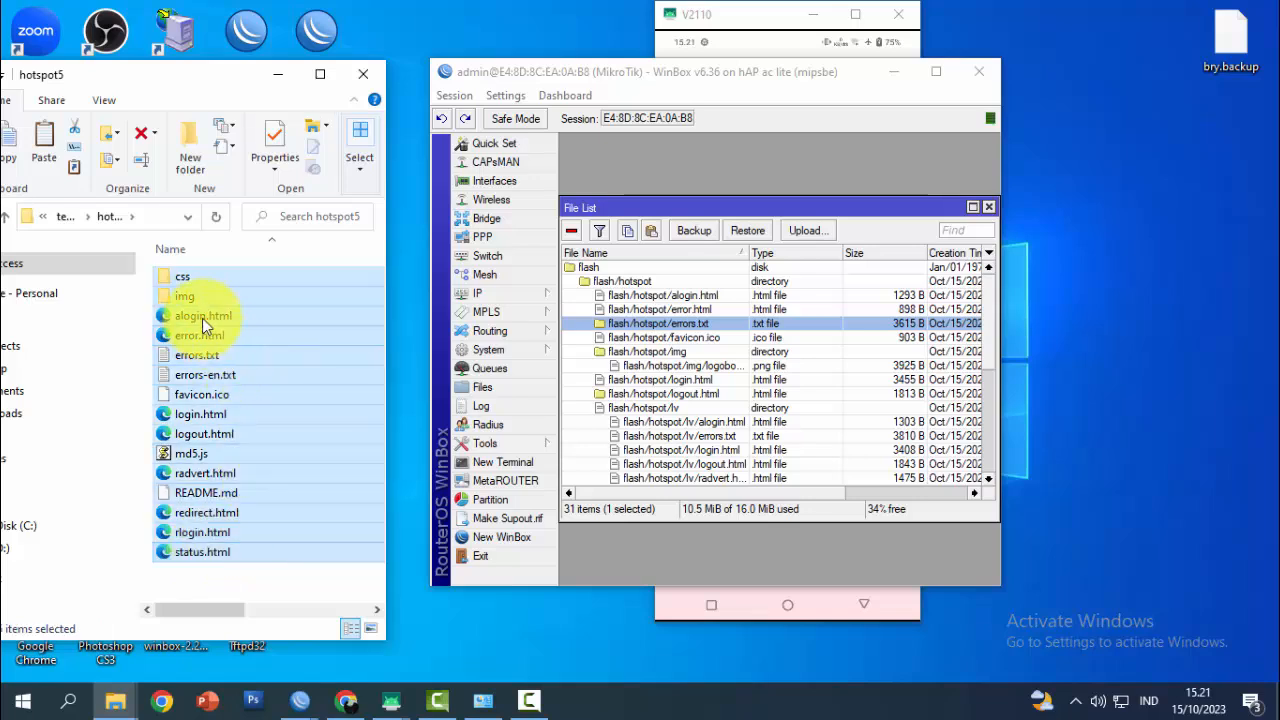
pyautogui.moveTo(180, 279); pyautogui.dragTo(695, 297)
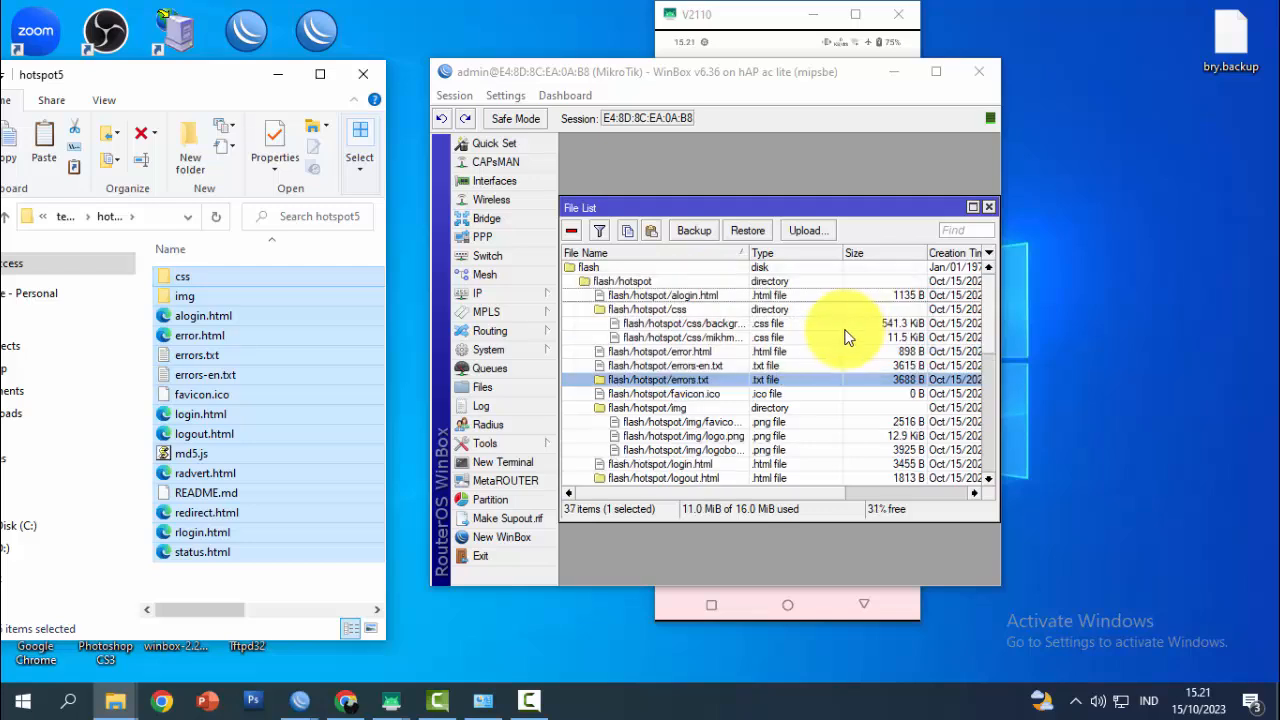
# Scroll the phone's Kemangi 41 login page down to the price cards and back up
pyautogui.click(755, 18)
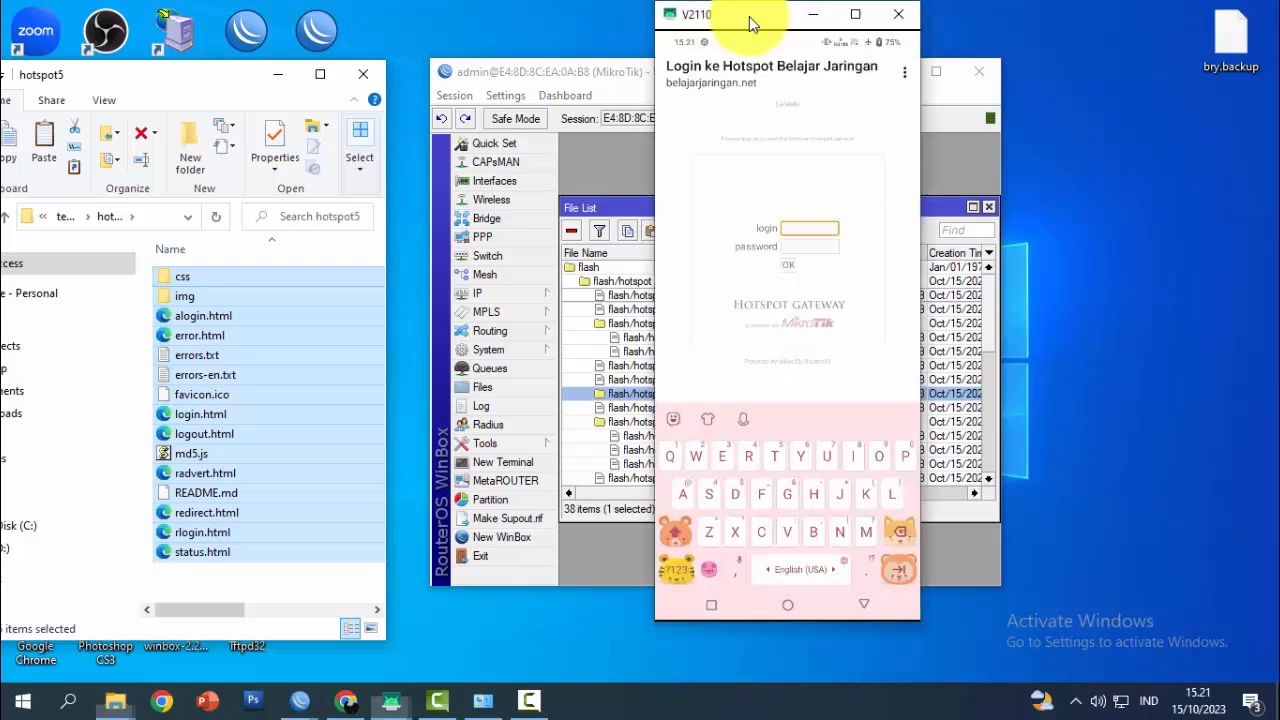
pyautogui.moveTo(746, 16); pyautogui.dragTo(829, 36)
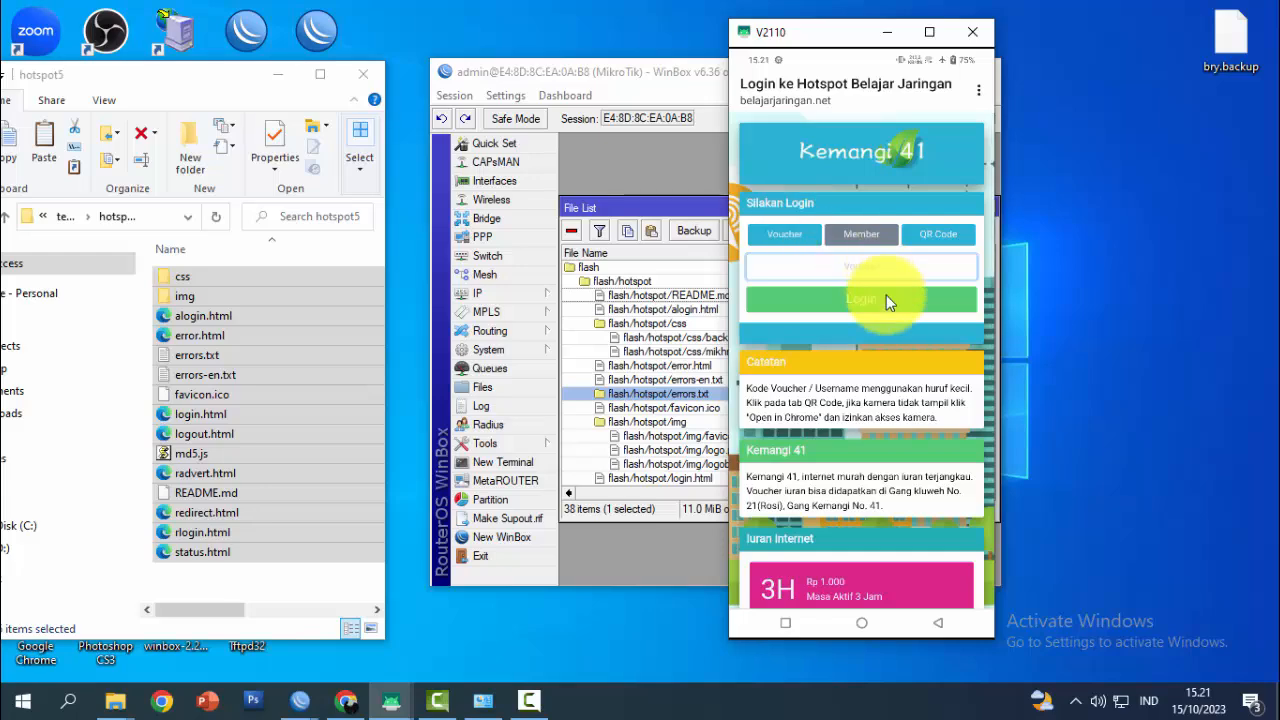
pyautogui.scroll(-3, 886, 295)
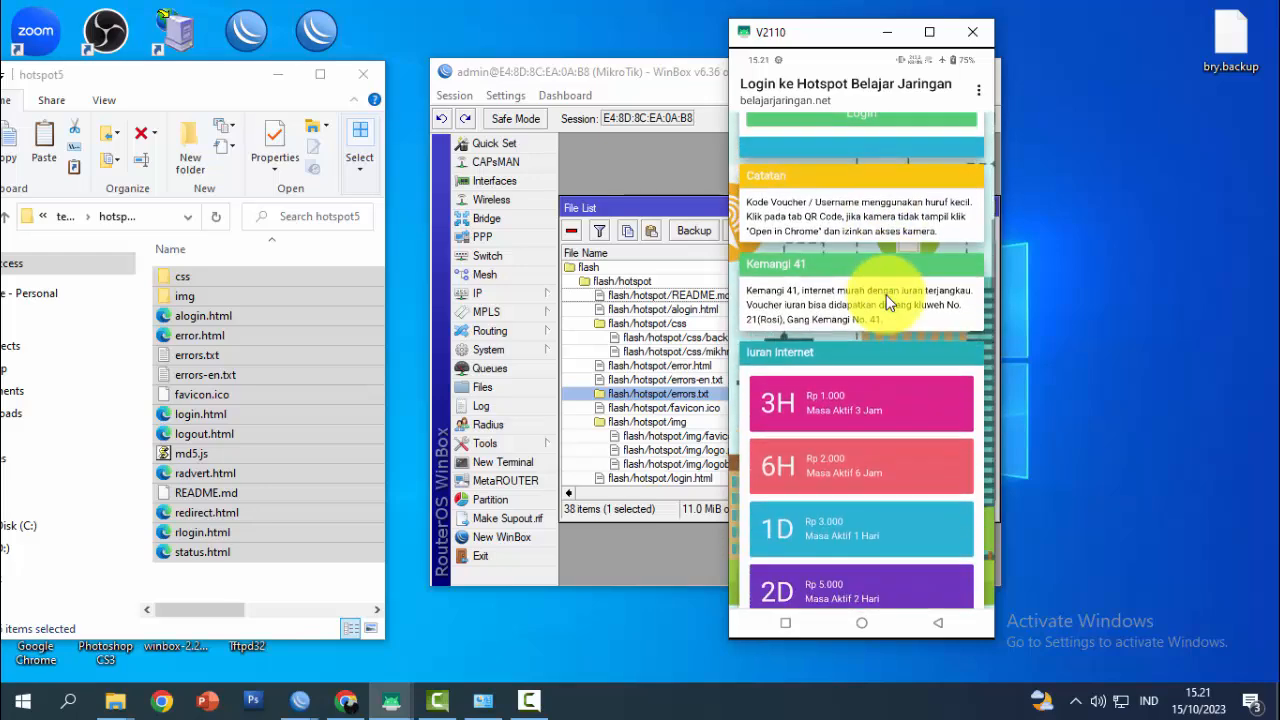
pyautogui.scroll(-3, 886, 295)
pyautogui.scroll(2, 886, 295)
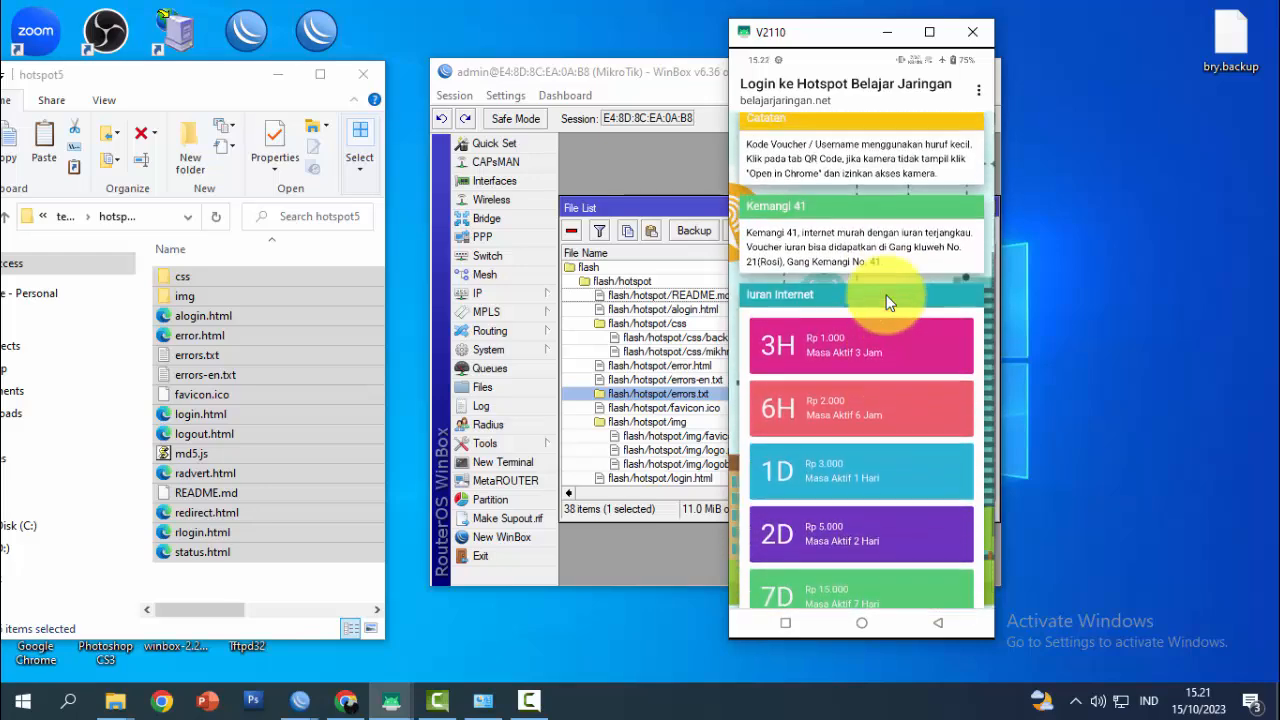
pyautogui.scroll(1, 886, 295)
pyautogui.scroll(3, 886, 295)
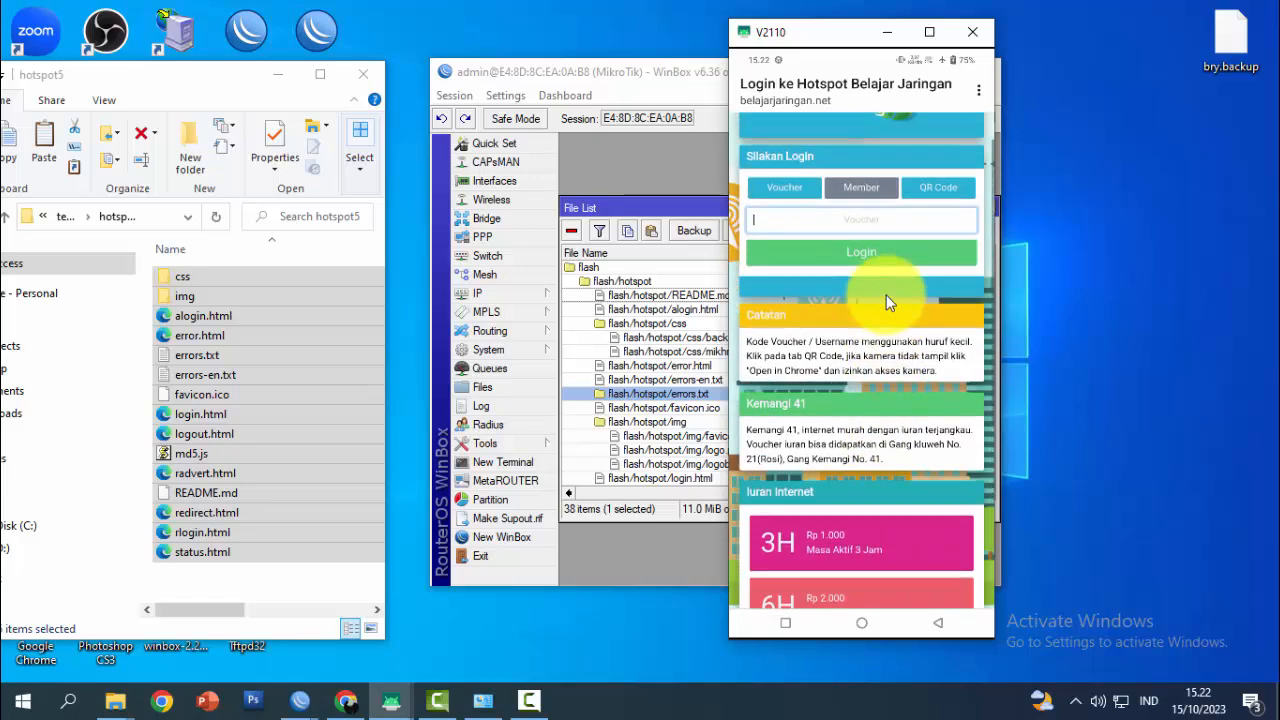
pyautogui.scroll(1, 886, 295)
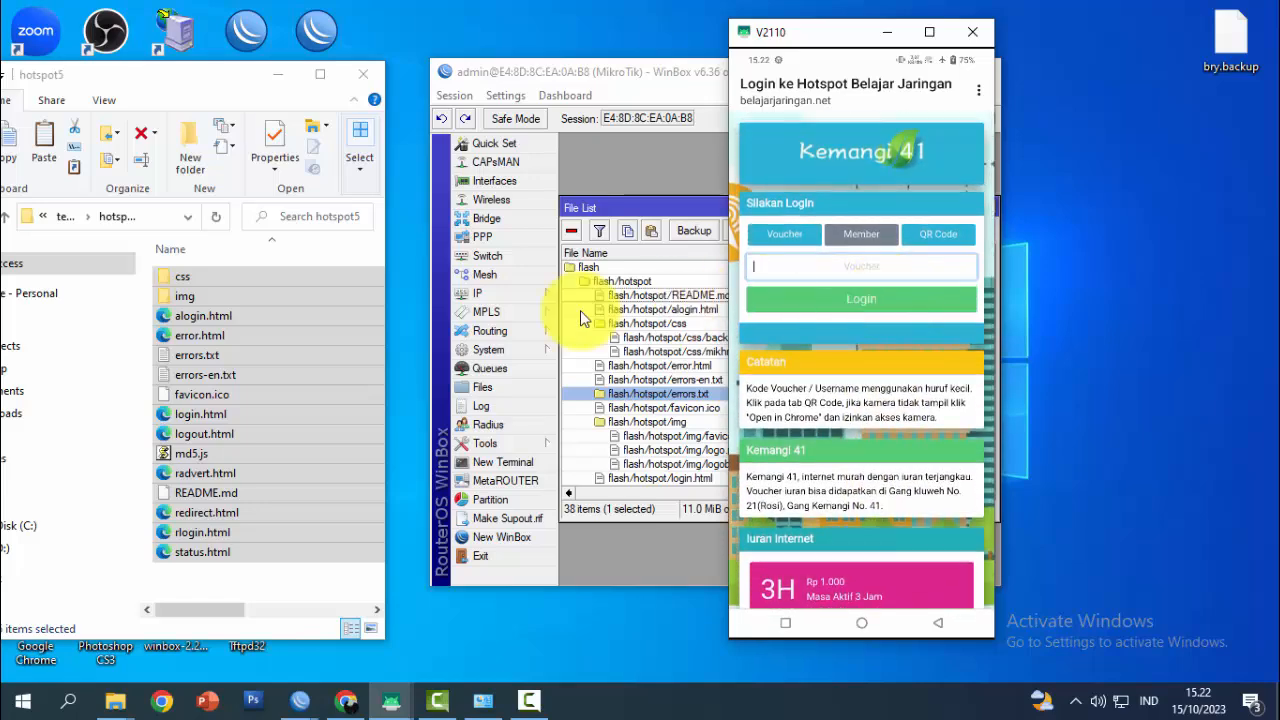
pyautogui.click(238, 584)
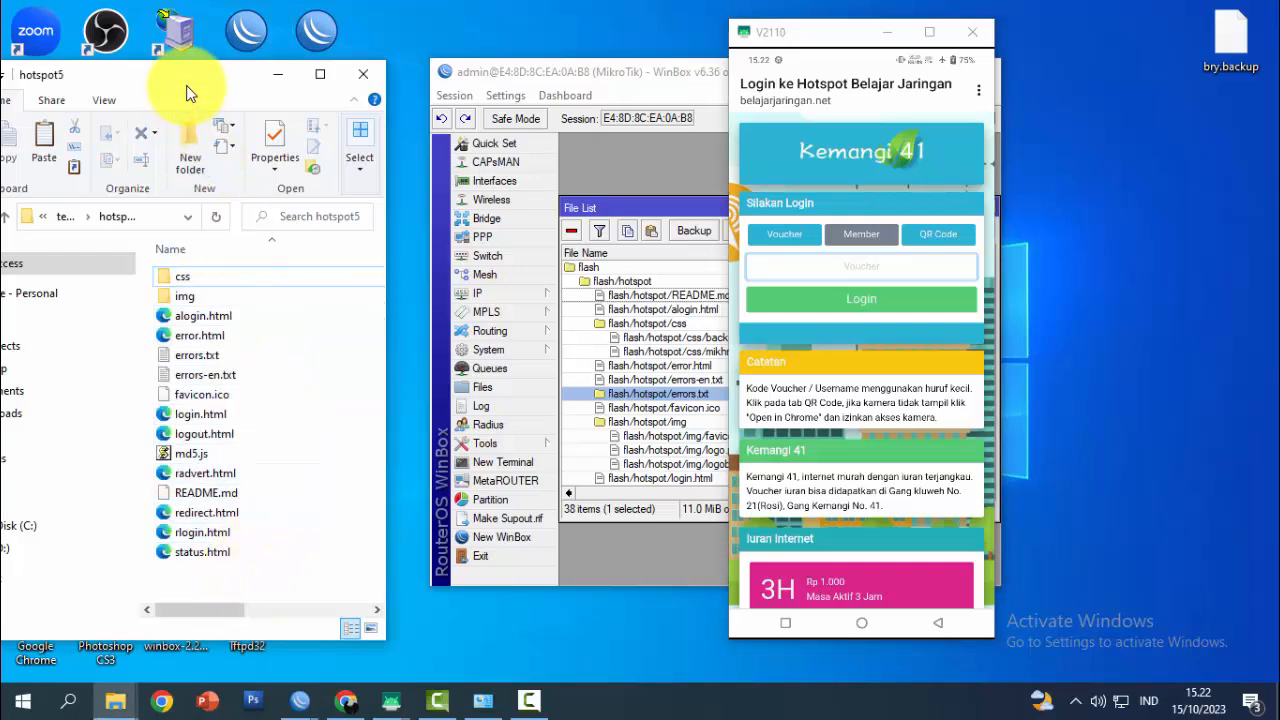
pyautogui.moveTo(186, 85); pyautogui.dragTo(323, 77)
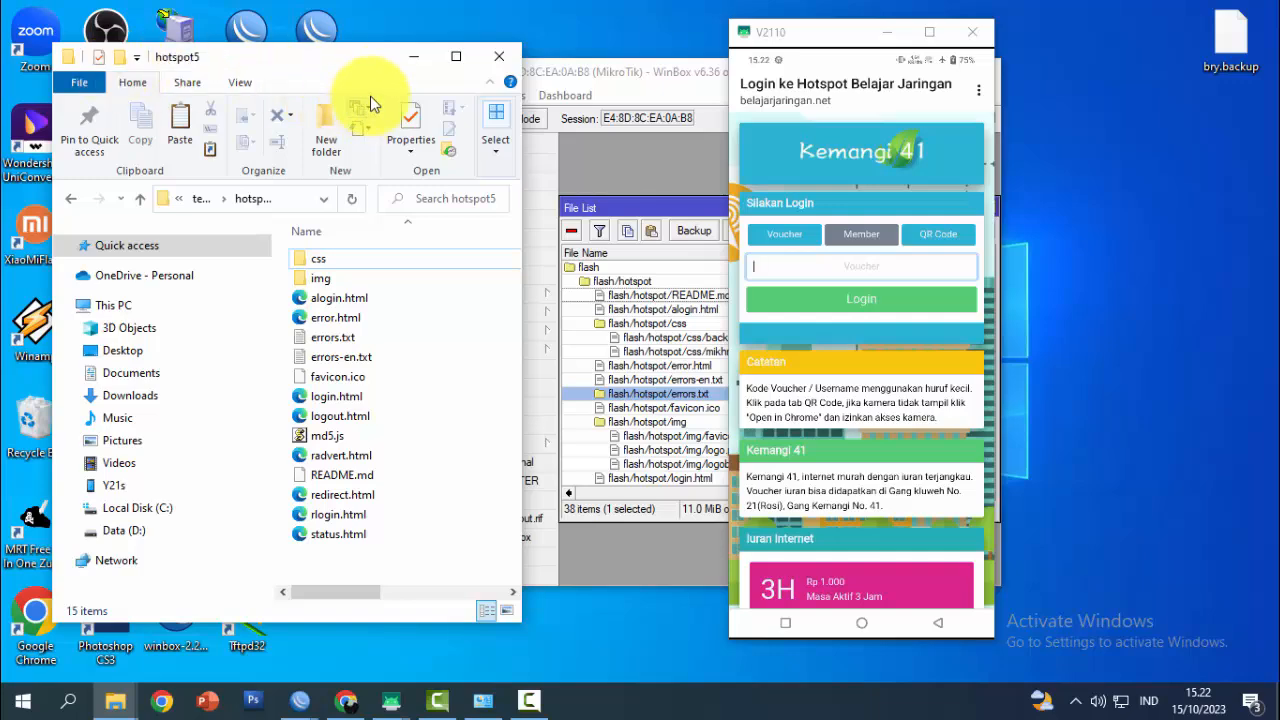
# Minimize Explorer and the phone view, maximize the router session, and close the File List
pyautogui.click(412, 57)
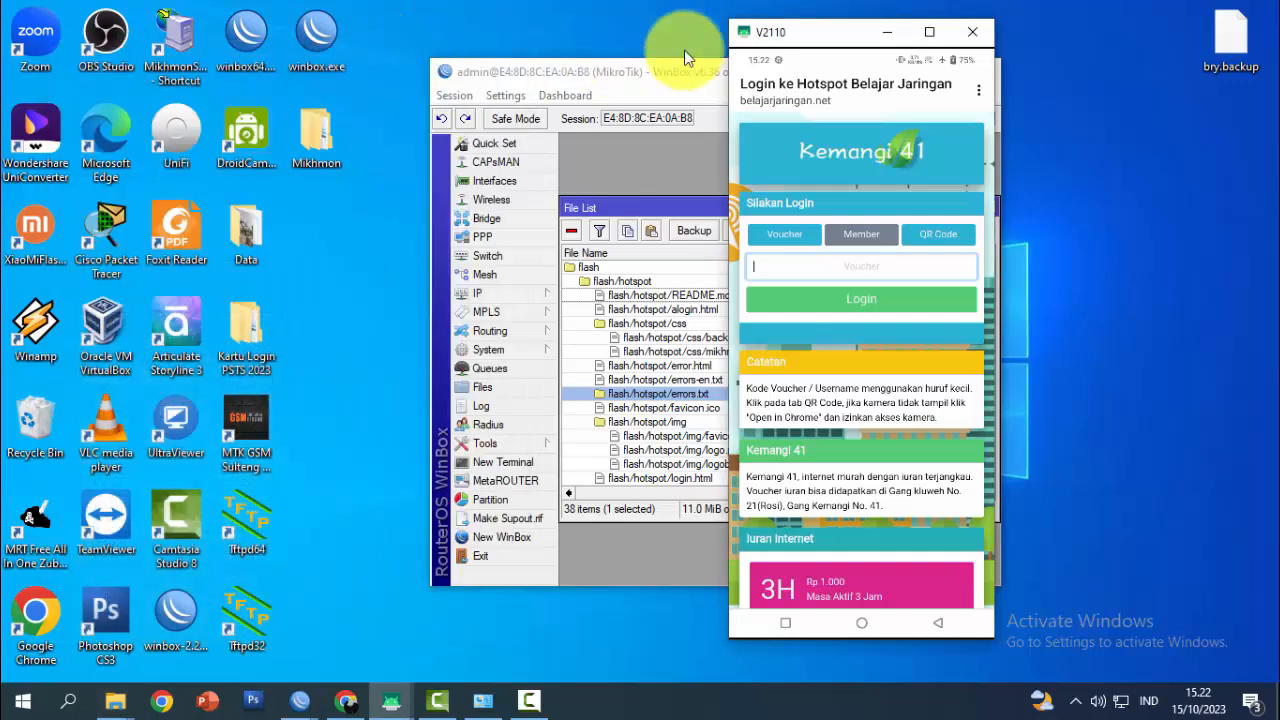
pyautogui.click(882, 33)
pyautogui.moveTo(777, 71); pyautogui.dragTo(651, 73)
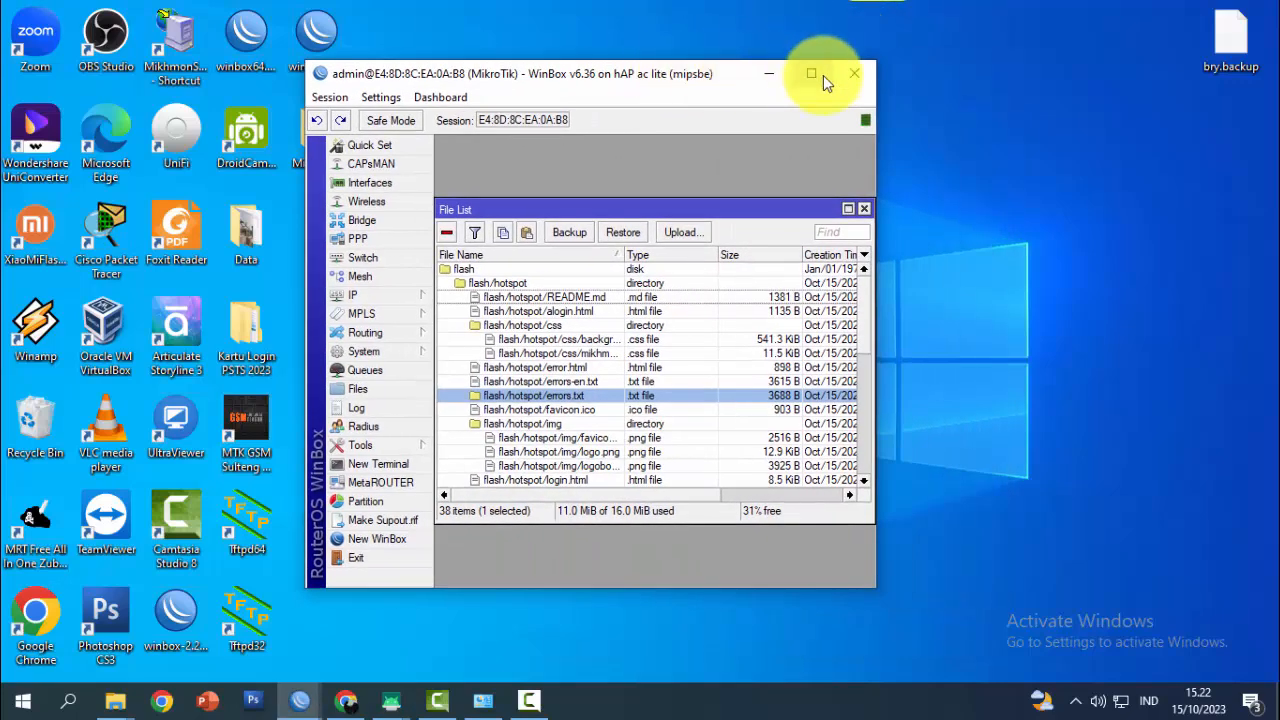
pyautogui.click(811, 74)
pyautogui.moveTo(466, 142); pyautogui.dragTo(590, 150)
pyautogui.click(660, 152)
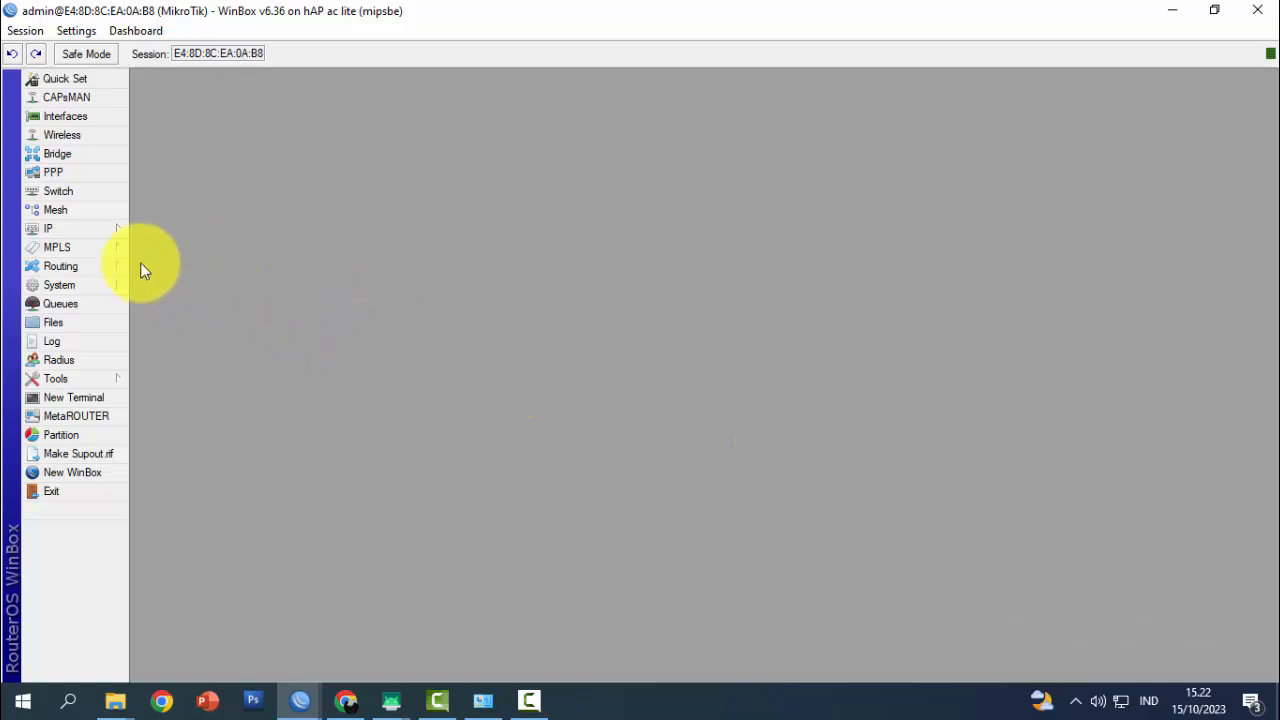
# Open IP > Addresses and select the 192.168.10.1/24 entry on ether2
pyautogui.click(116, 230)
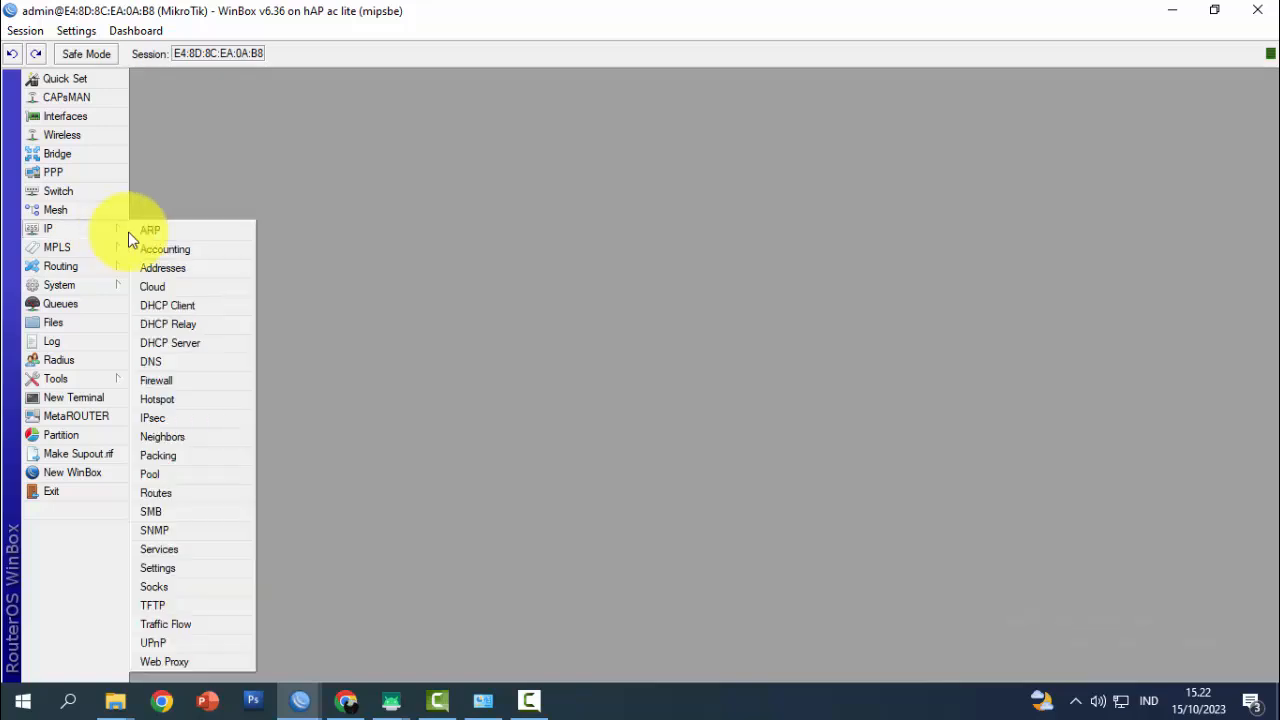
pyautogui.click(205, 271)
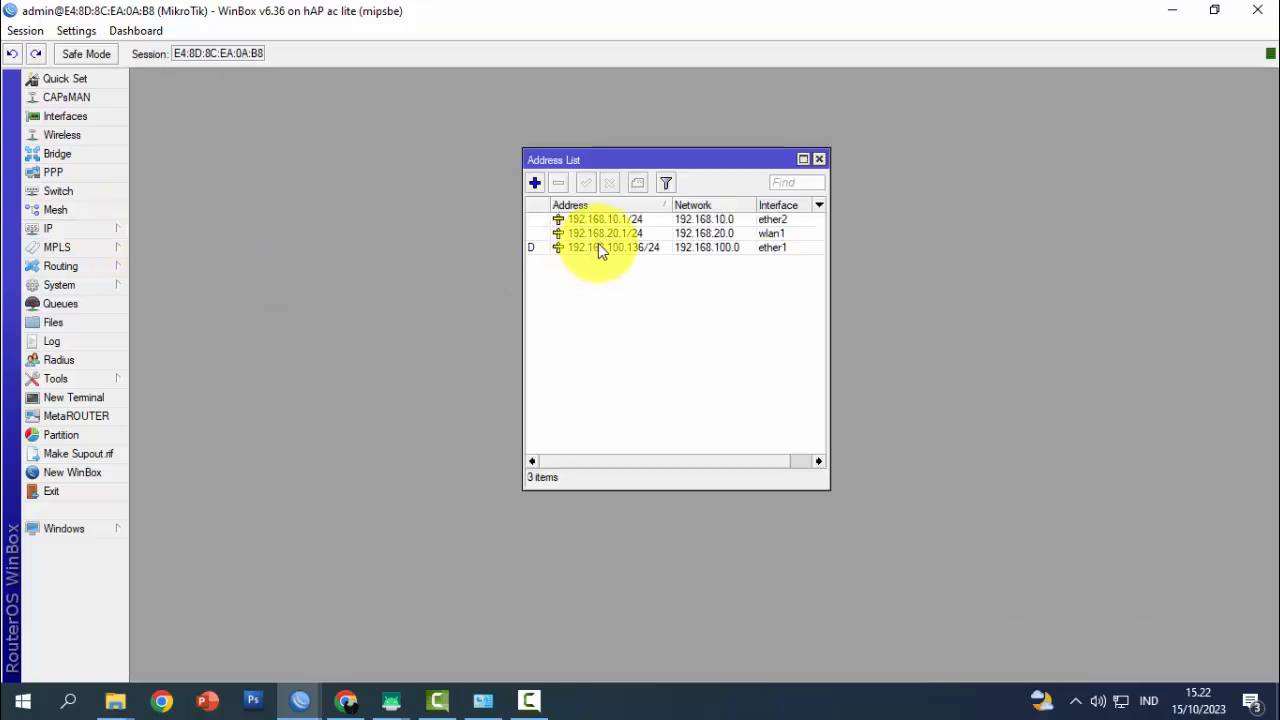
pyautogui.click(626, 219)
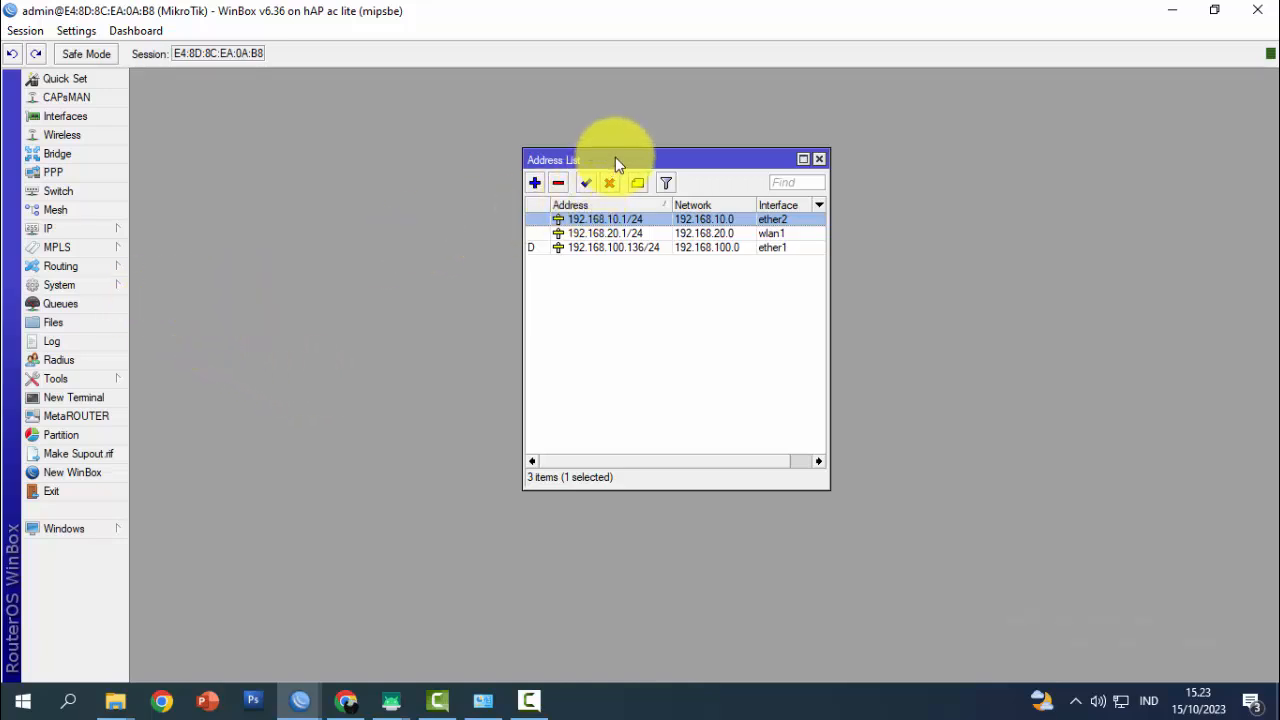
pyautogui.moveTo(614, 156); pyautogui.dragTo(542, 152)
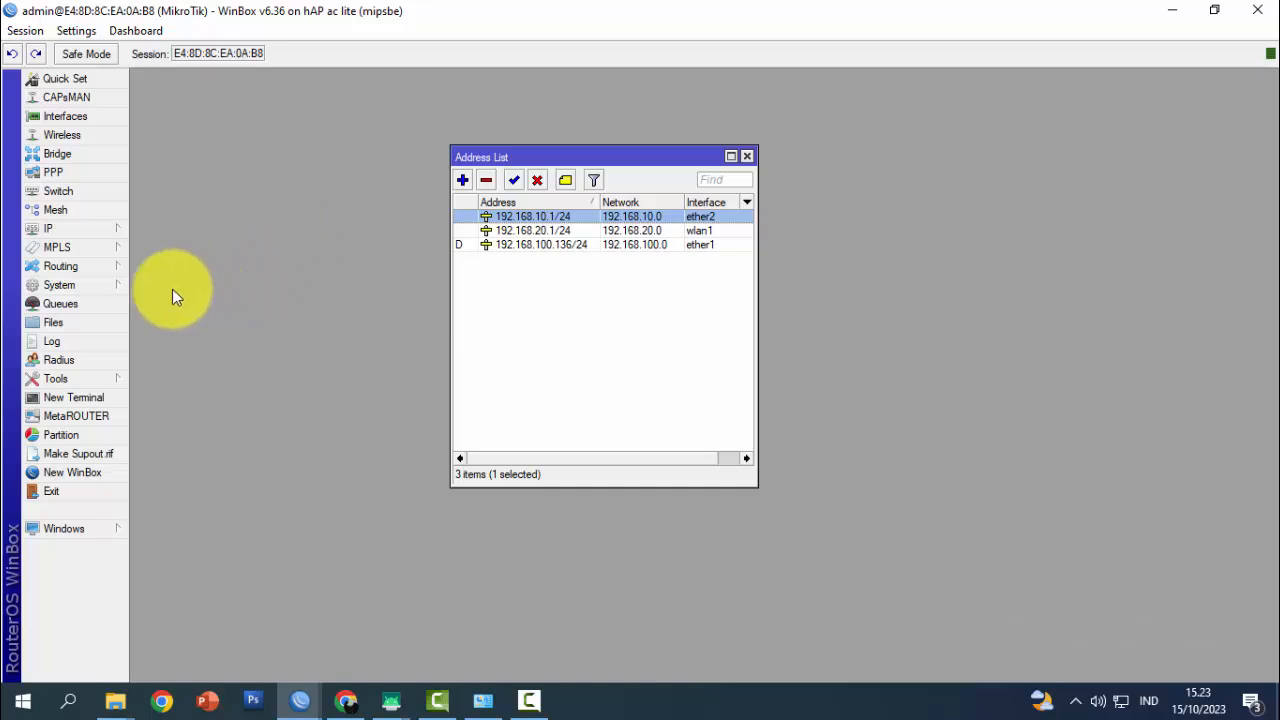
pyautogui.click(112, 286)
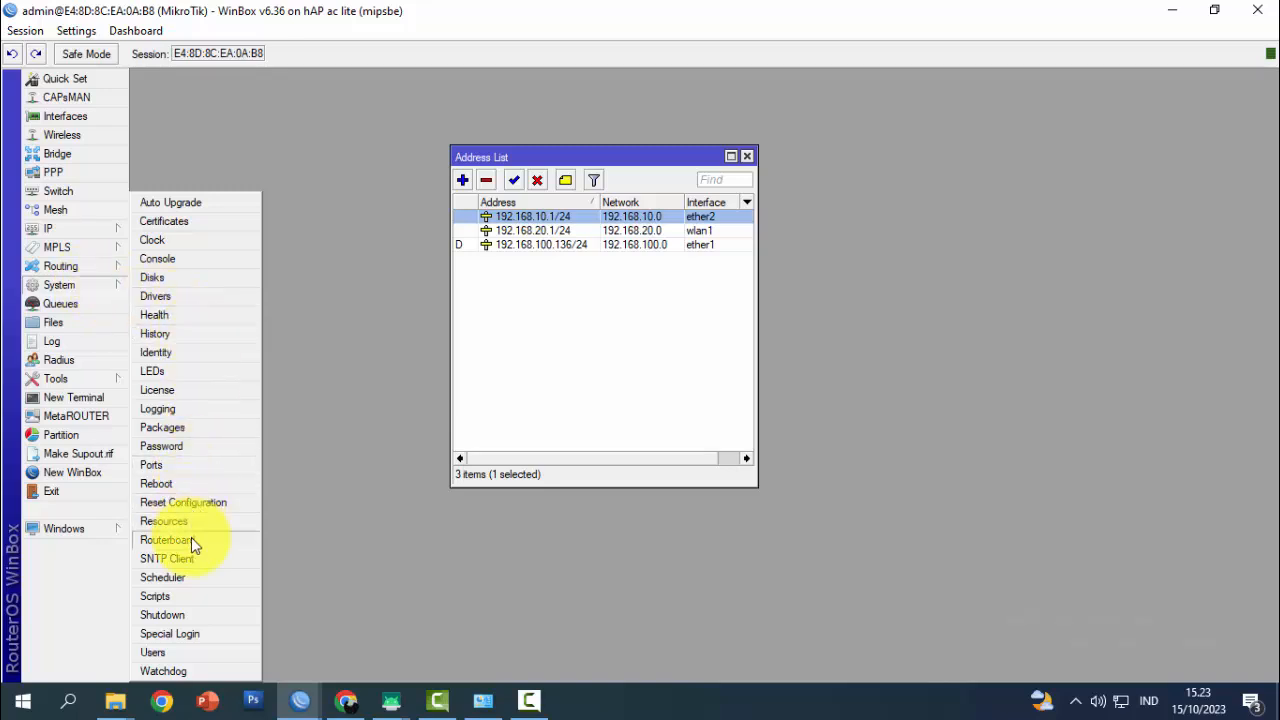
# Set a new router password via System > Password, then close the Address List
pyautogui.click(195, 446)
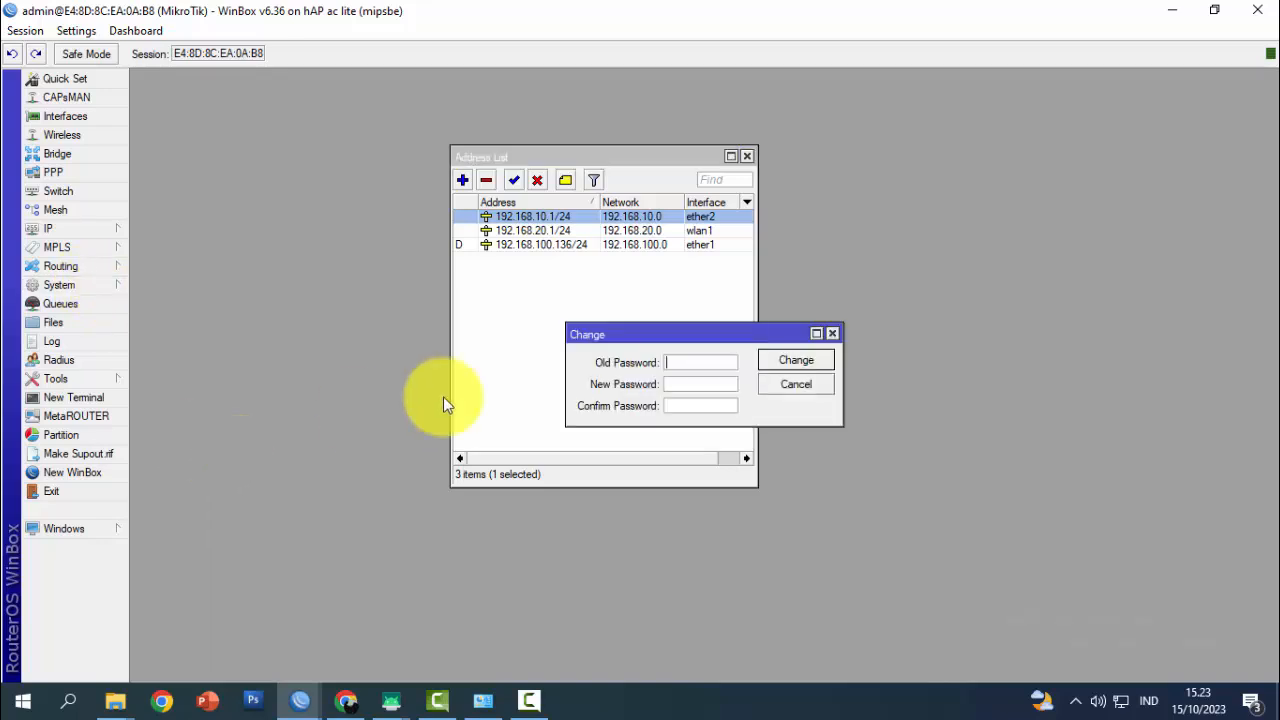
pyautogui.moveTo(648, 325); pyautogui.dragTo(535, 278)
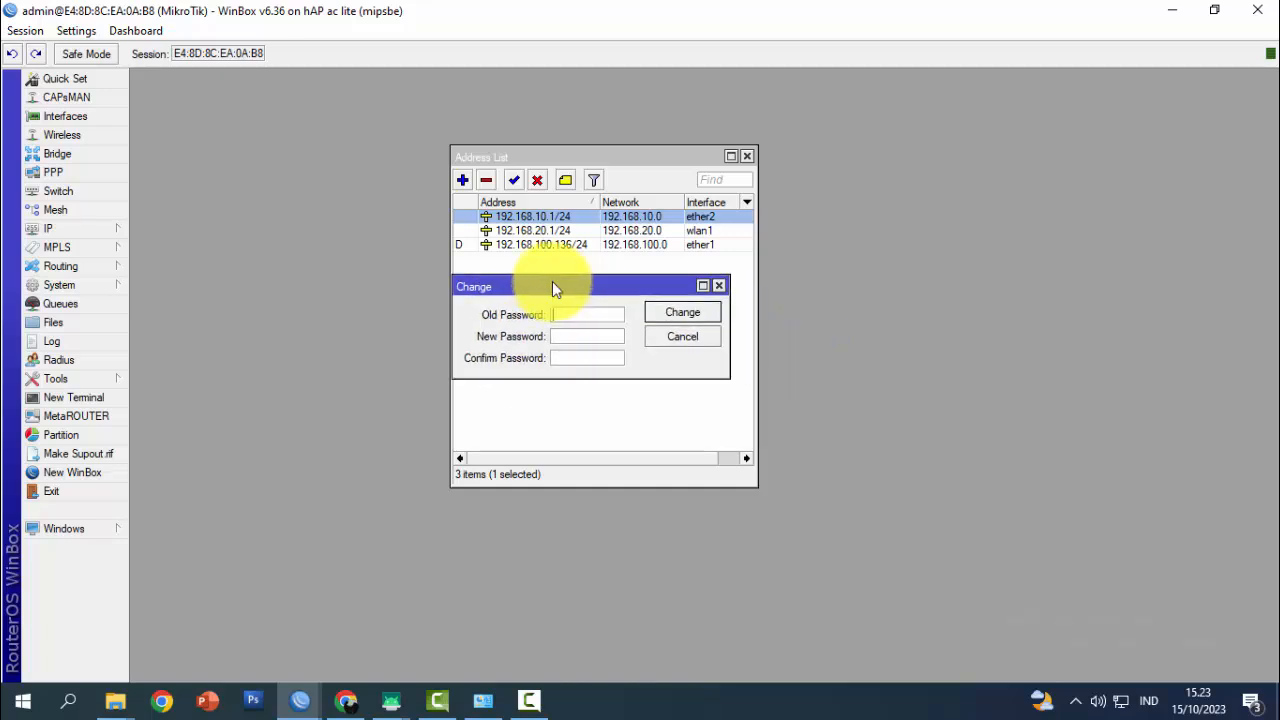
pyautogui.click(568, 337)
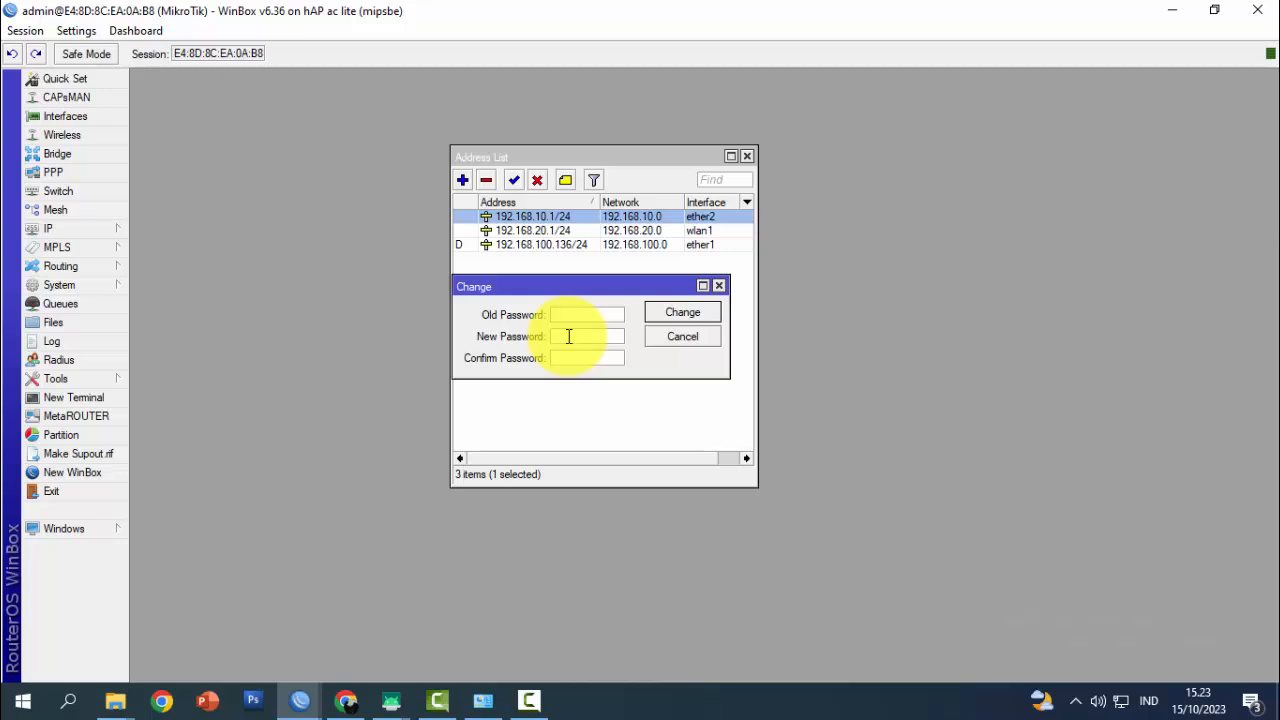
pyautogui.write('****')
pyautogui.click(572, 358)
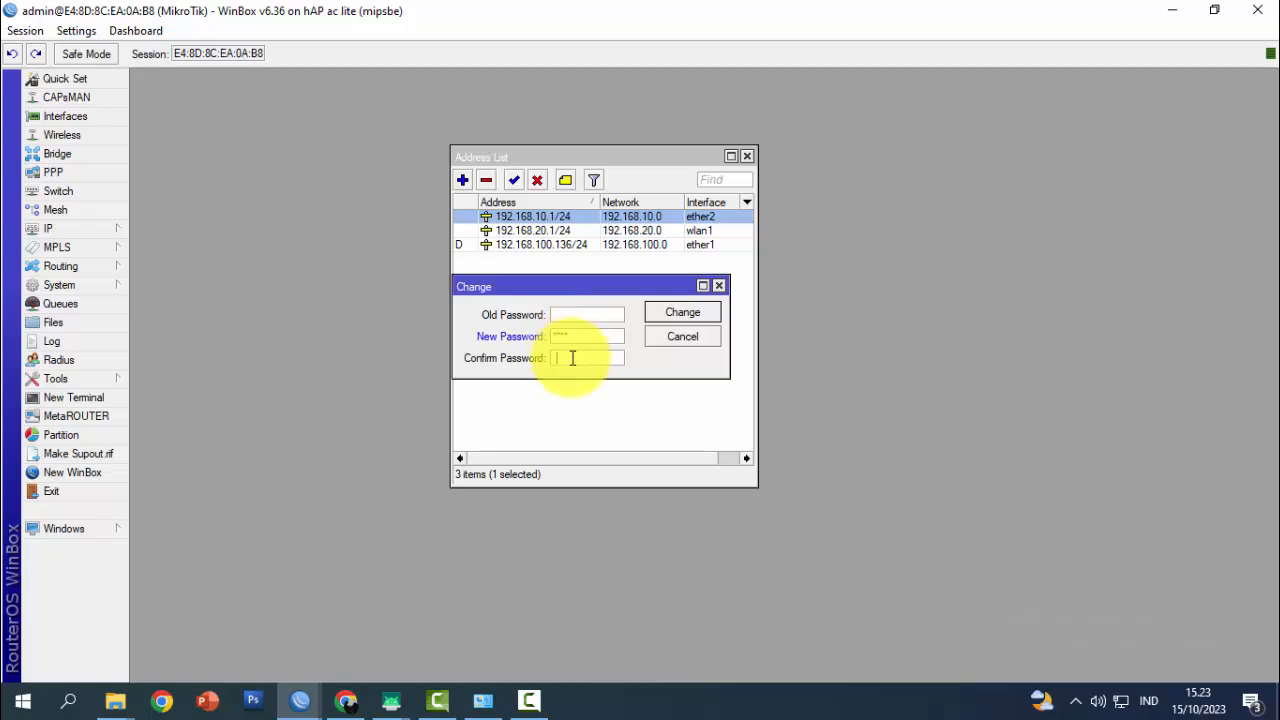
pyautogui.write('****')
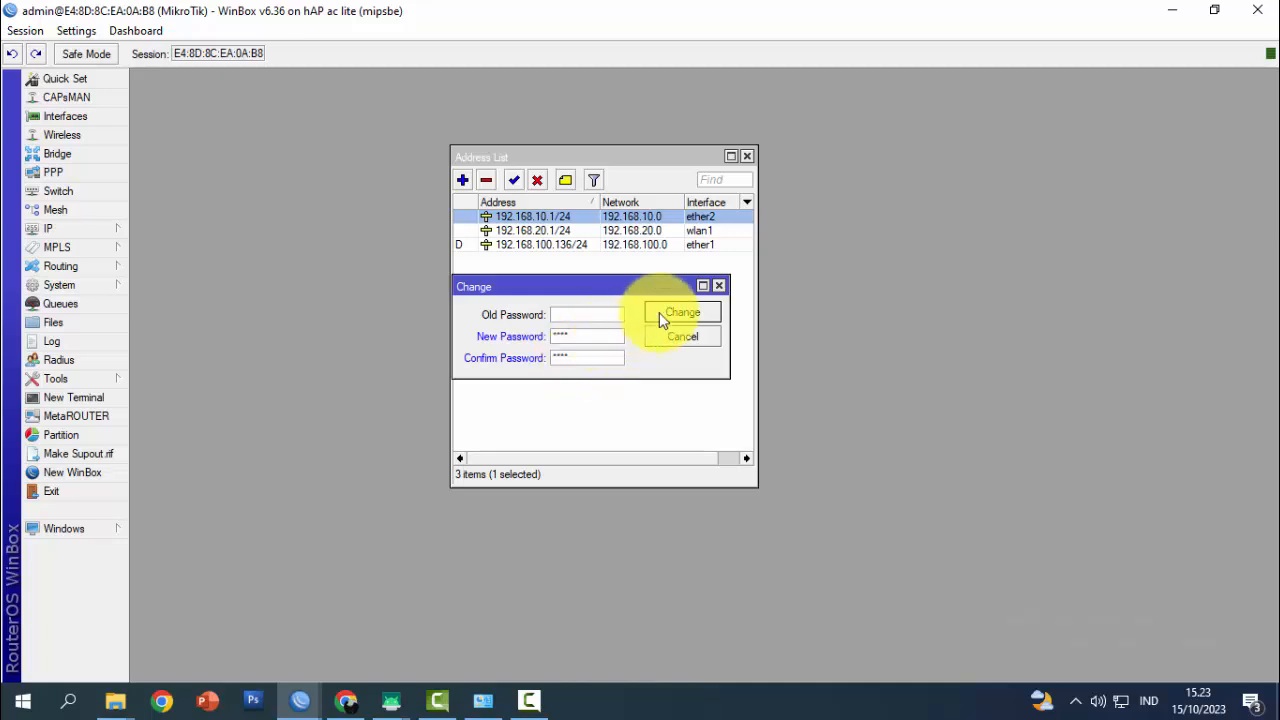
pyautogui.click(673, 311)
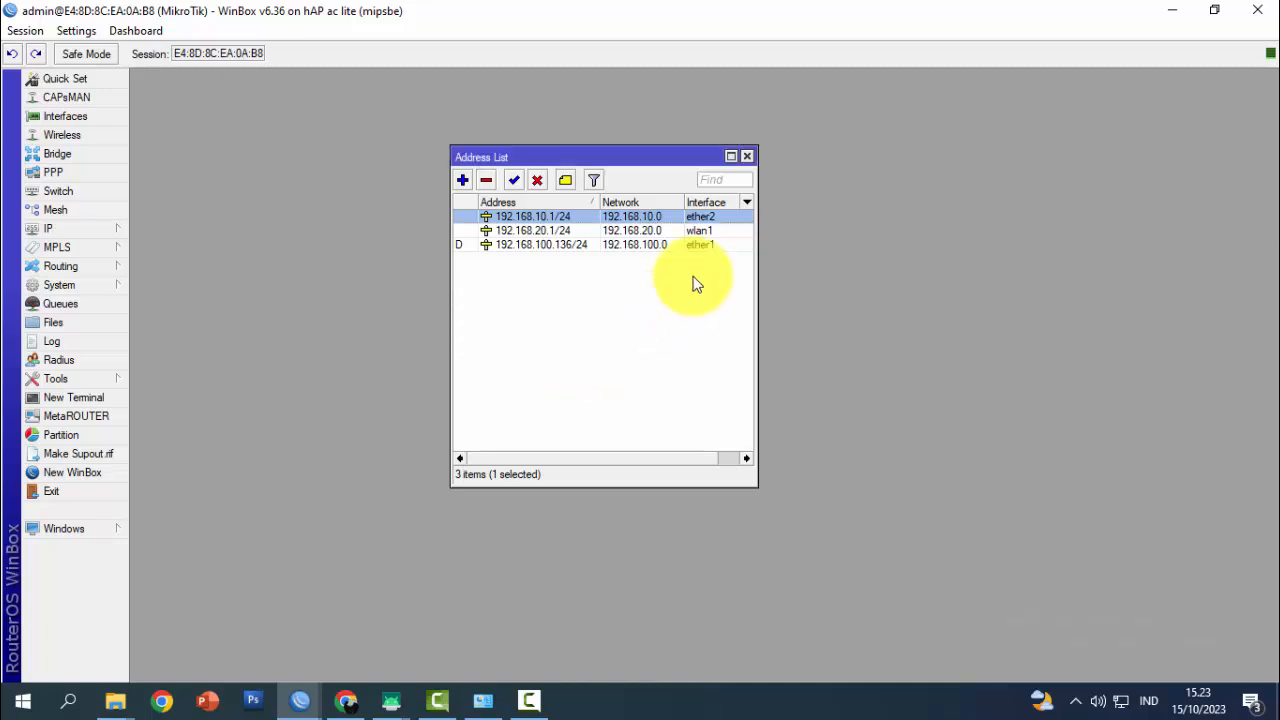
pyautogui.click(748, 157)
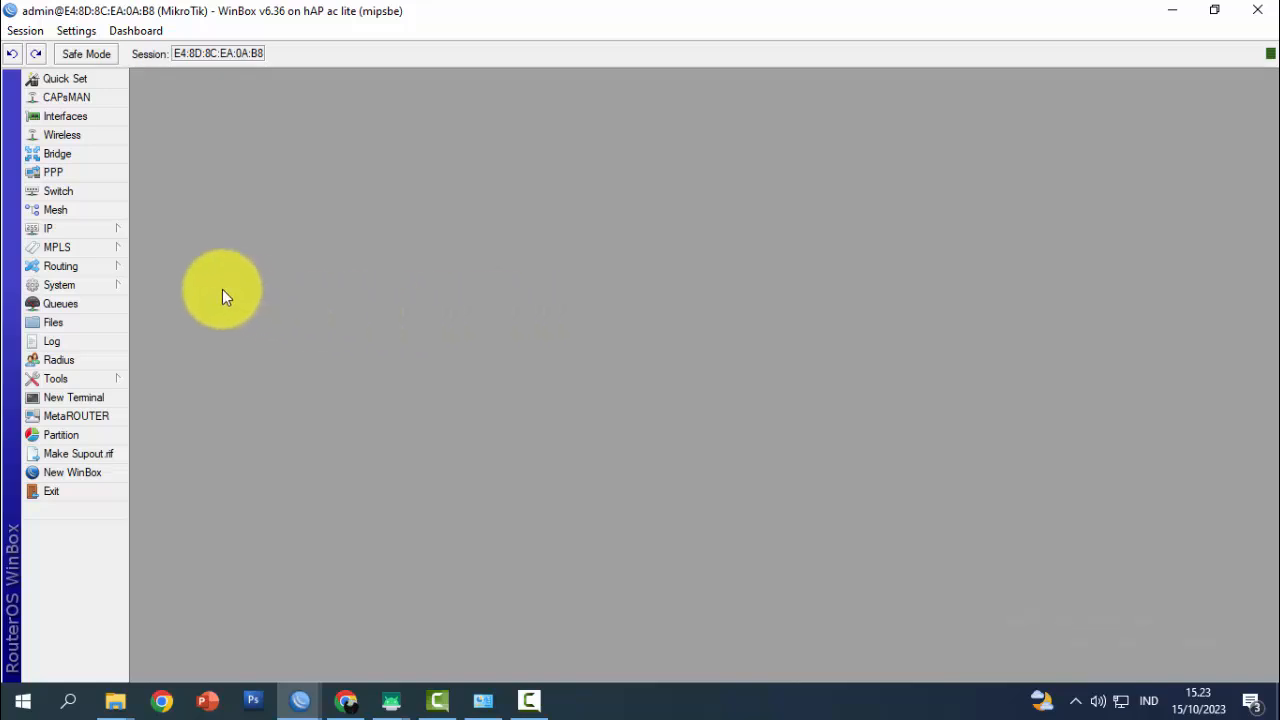
# In IP > Services, disable then re-enable the api service on port 8728
pyautogui.click(110, 230)
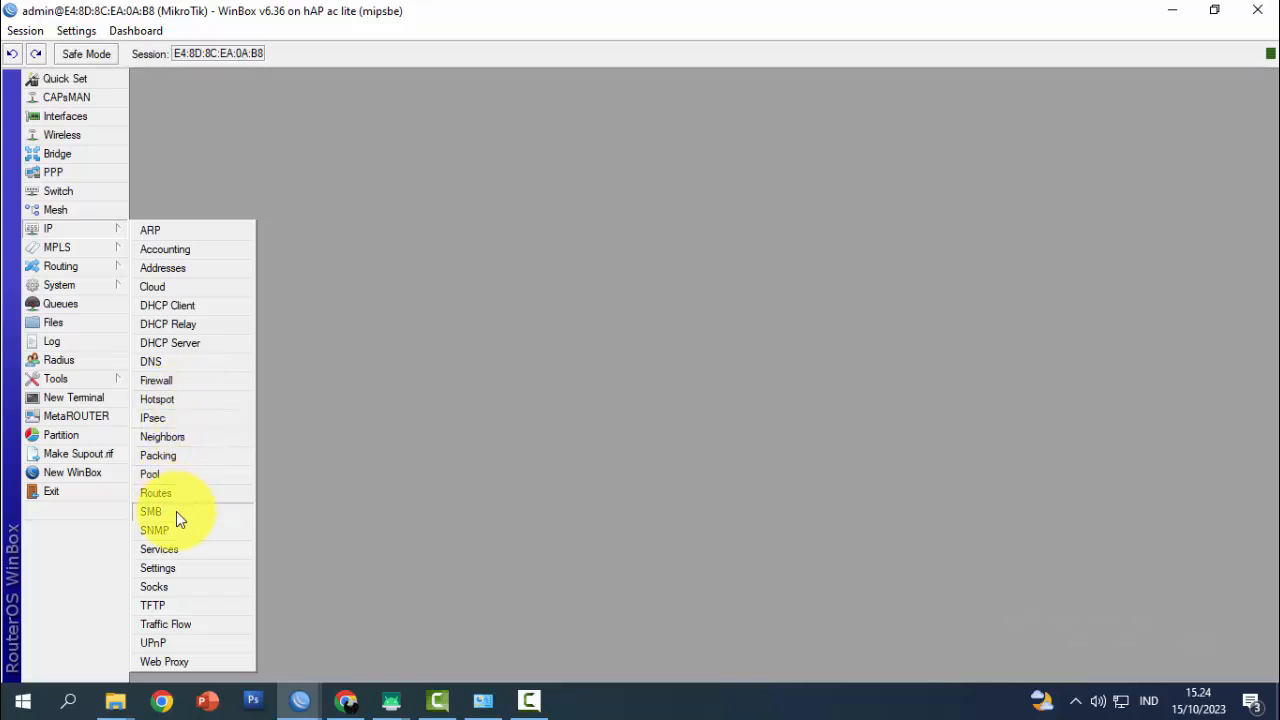
pyautogui.click(179, 550)
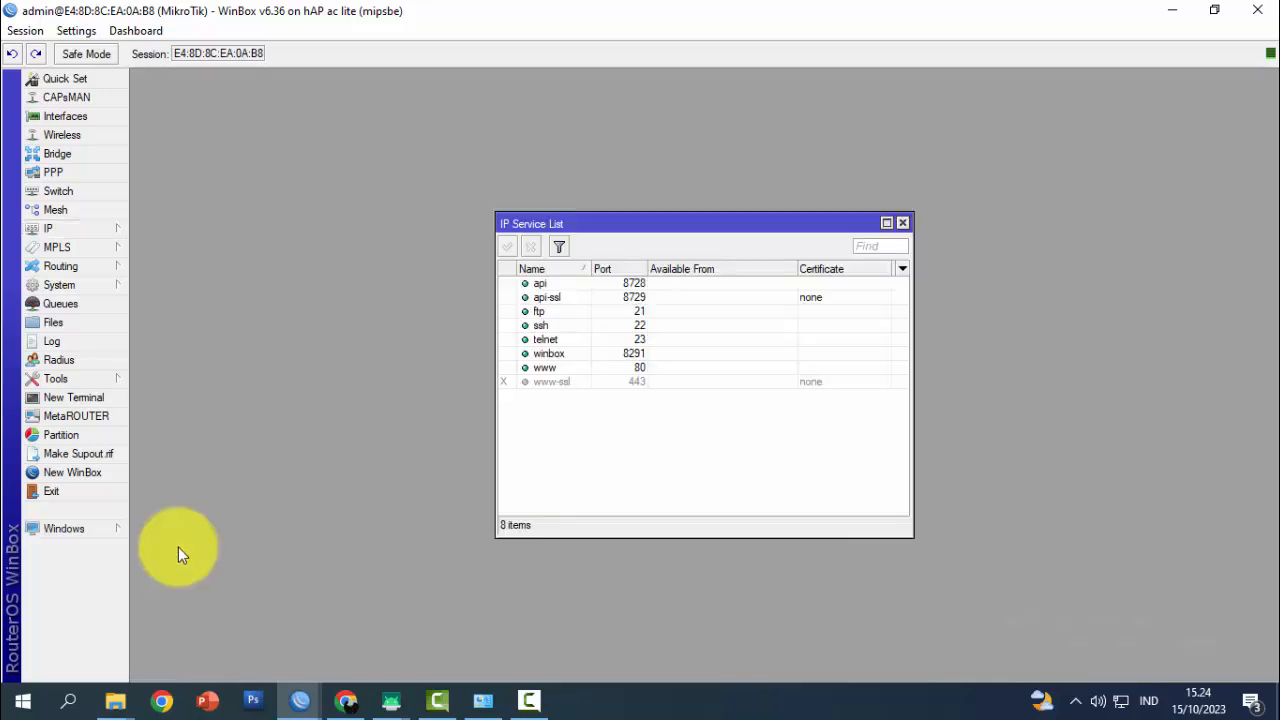
pyautogui.moveTo(540, 236); pyautogui.dragTo(403, 242)
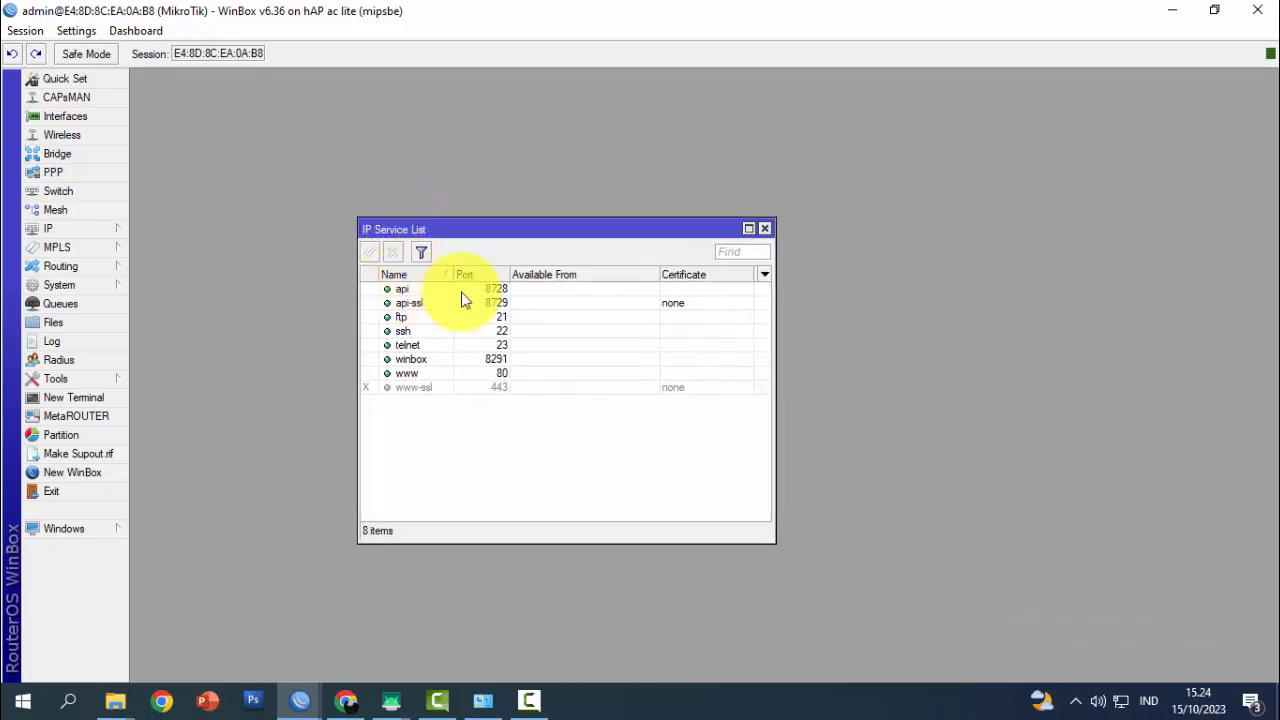
pyautogui.click(412, 290)
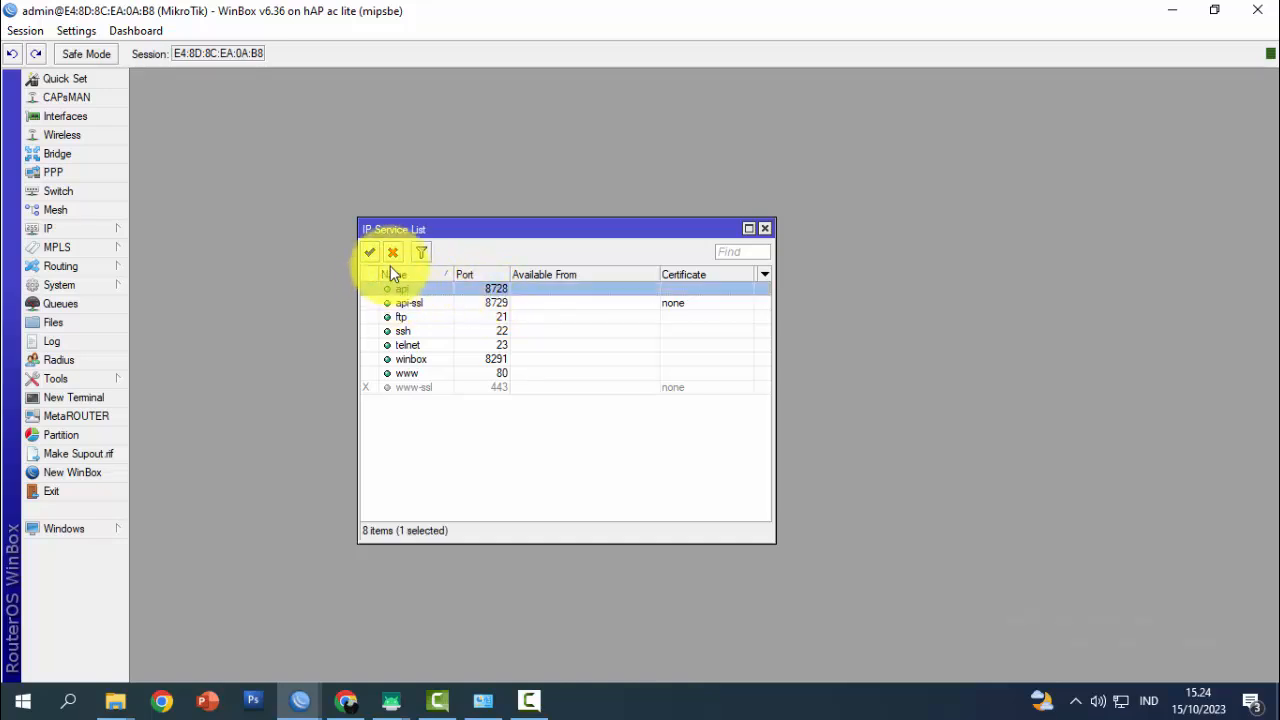
pyautogui.click(392, 252)
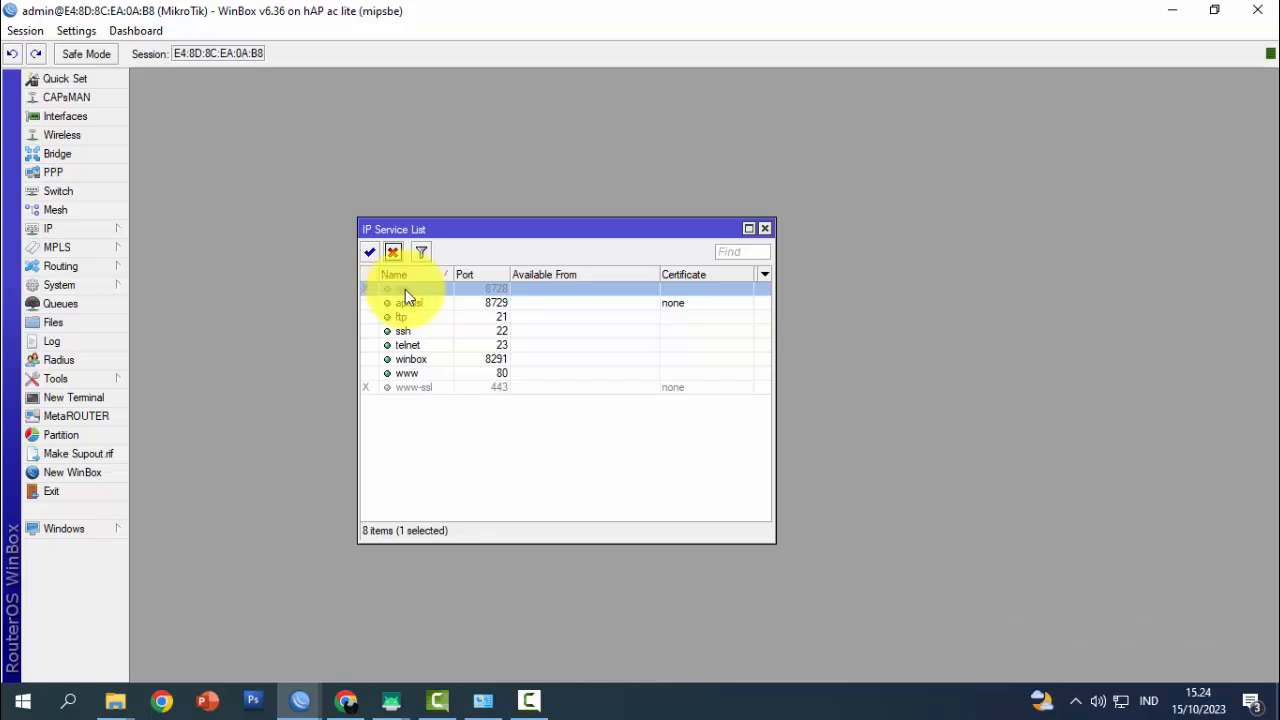
pyautogui.click(370, 254)
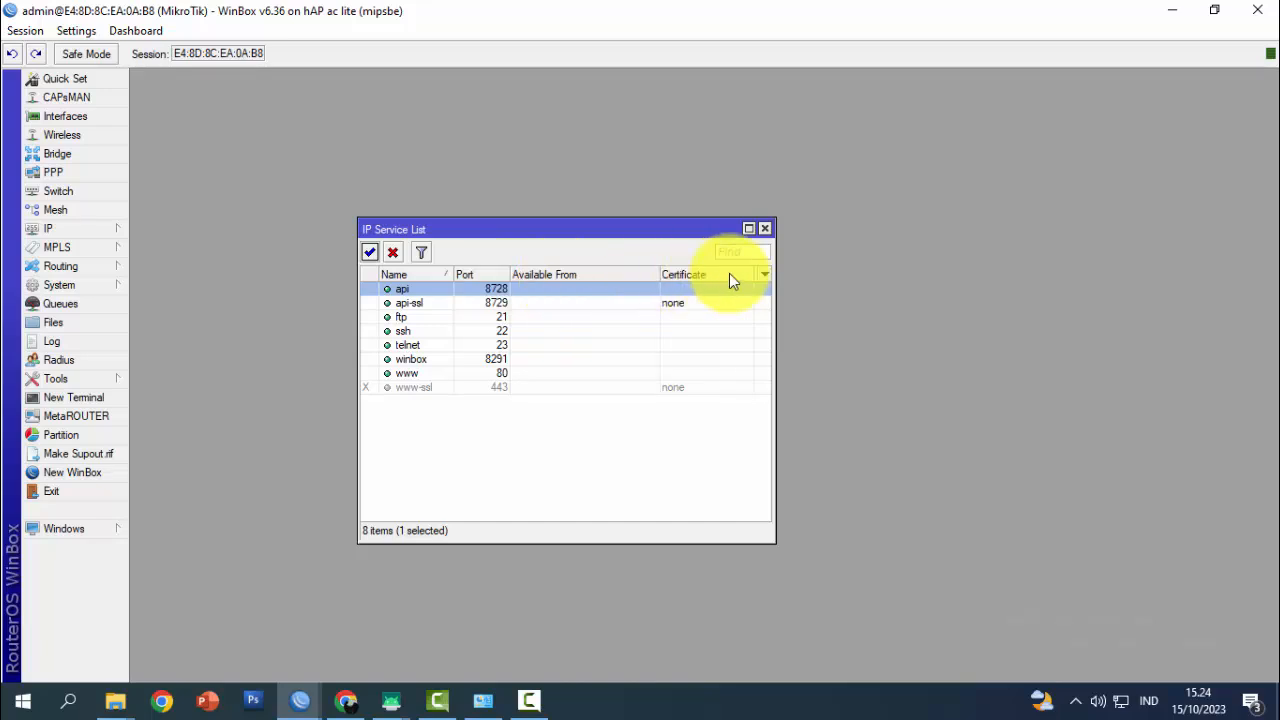
# Open the Mikhmon folder from the desktop in a maximized Explorer window
pyautogui.click(1172, 14)
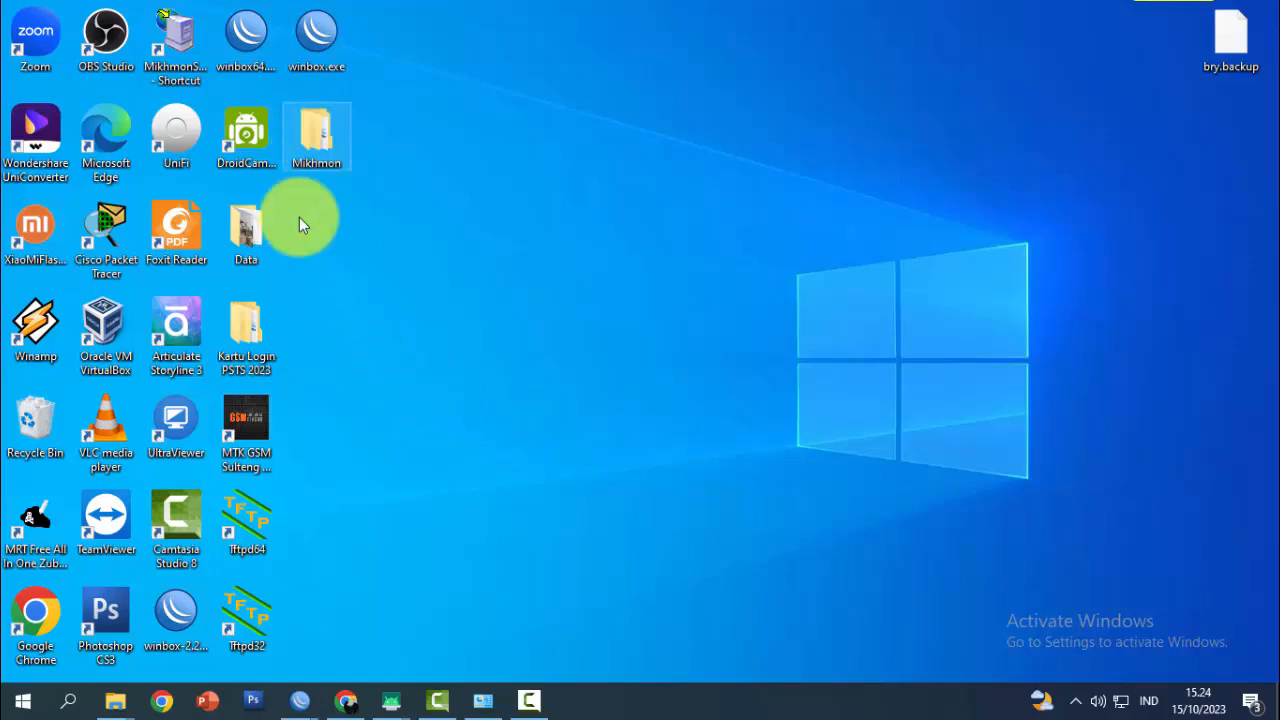
pyautogui.doubleClick(332, 148)
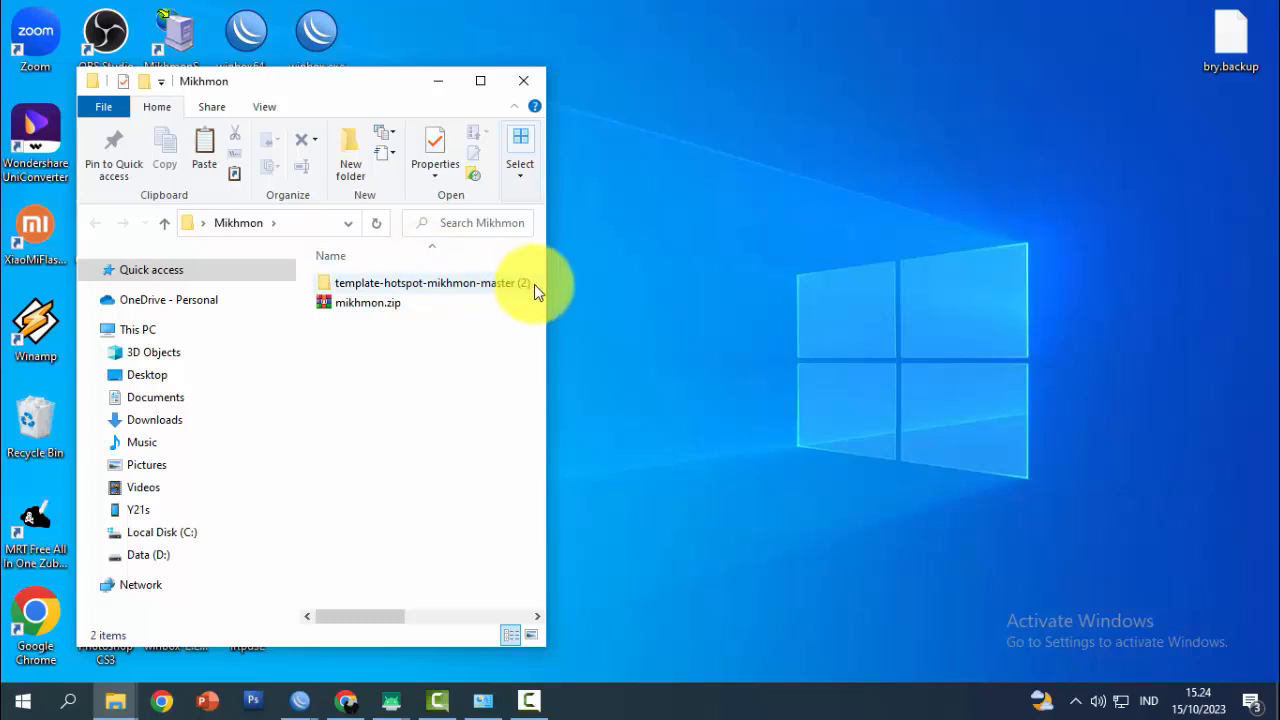
pyautogui.moveTo(546, 290); pyautogui.dragTo(877, 286)
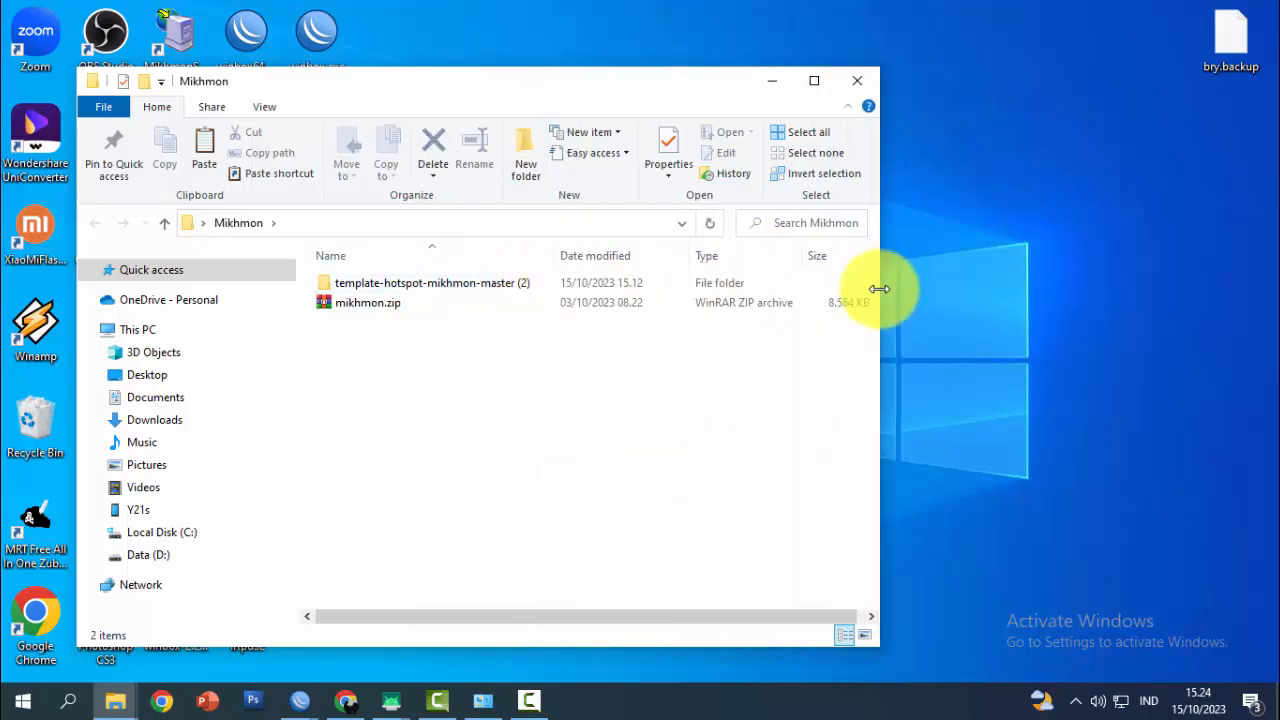
pyautogui.click(826, 88)
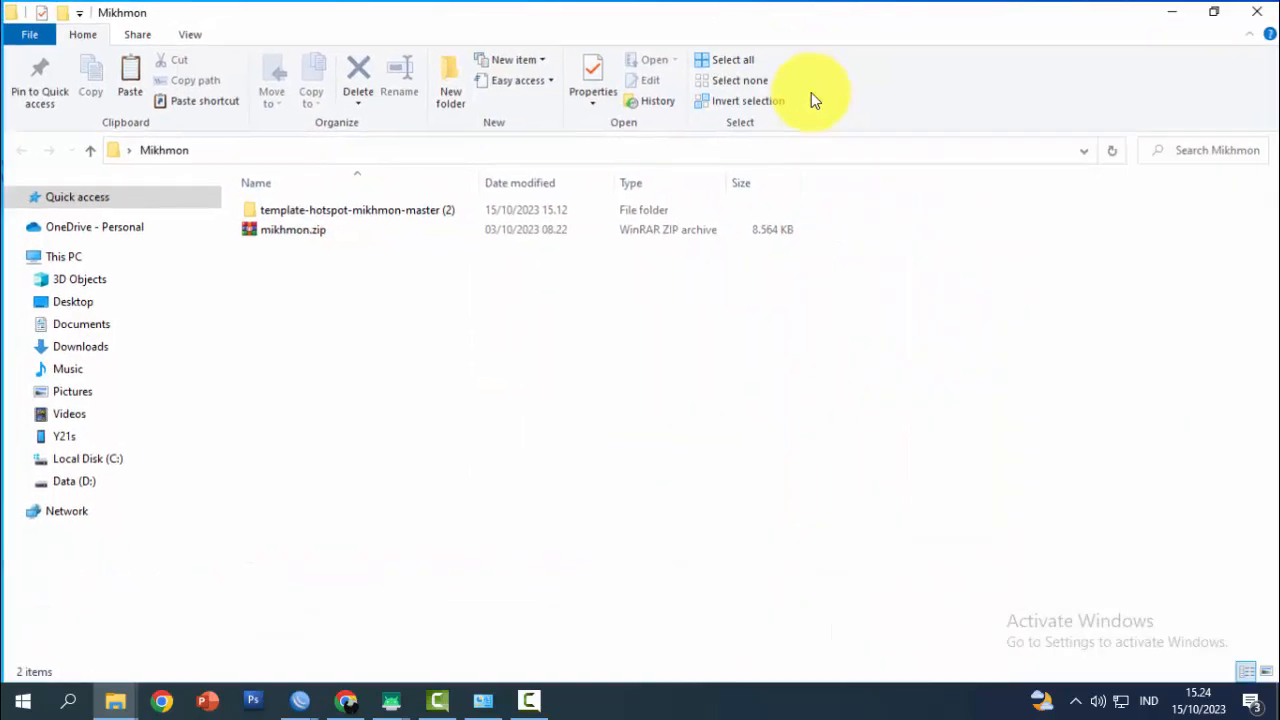
# Extract mikhmon.zip into its own mikhmon folder
pyautogui.click(267, 236)
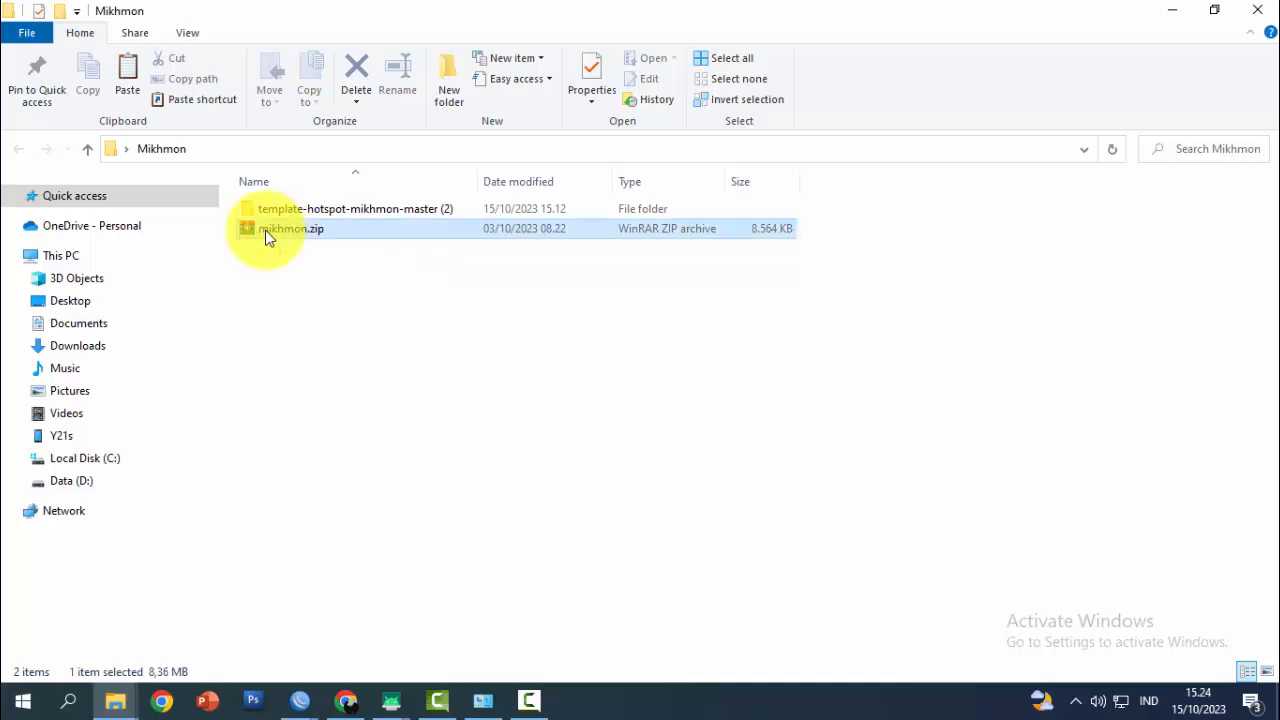
pyautogui.rightClick(265, 230)
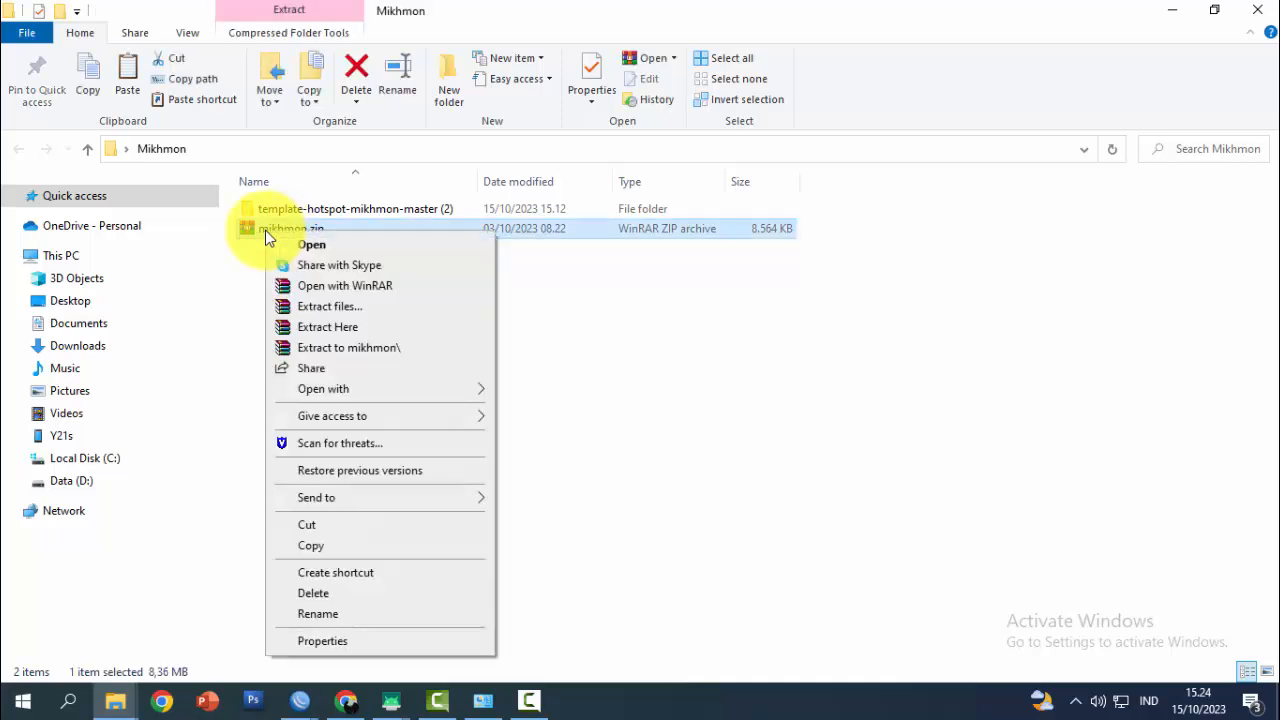
pyautogui.click(371, 347)
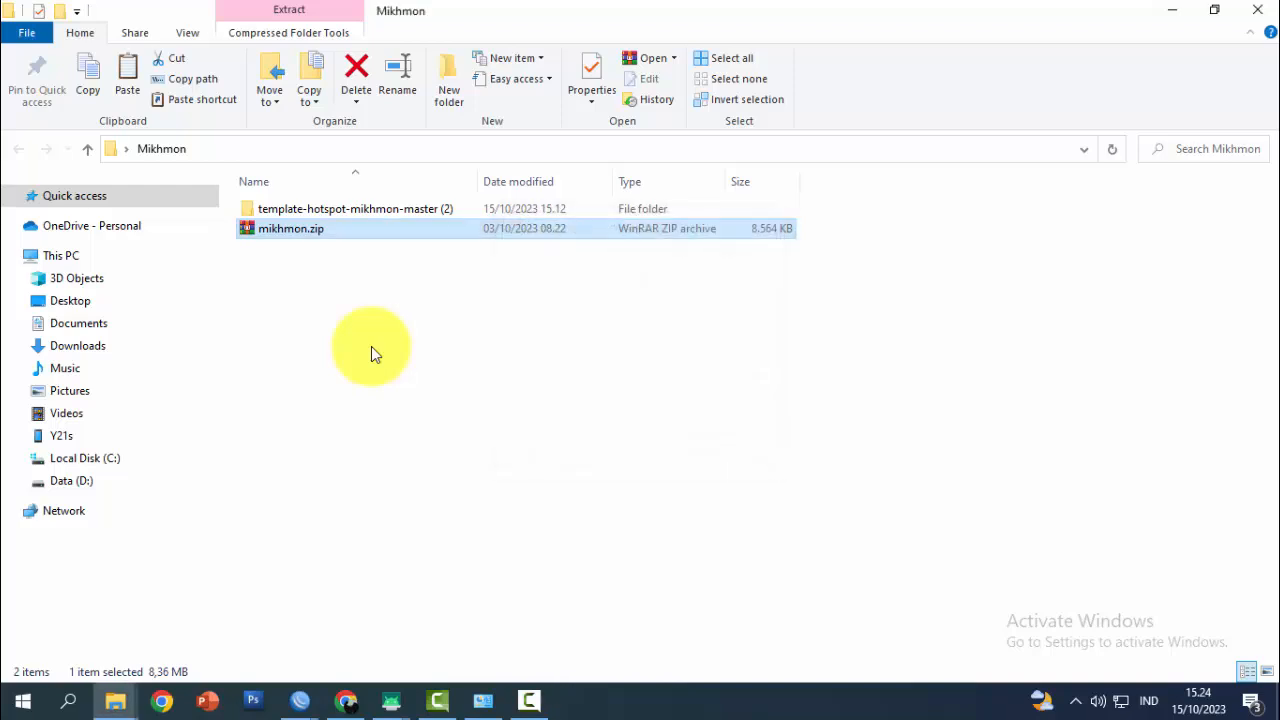
# Launch MikhmonServer.exe from mikhmon\Mikhmon Server and allow it through the firewall on private networks
pyautogui.doubleClick(285, 212)
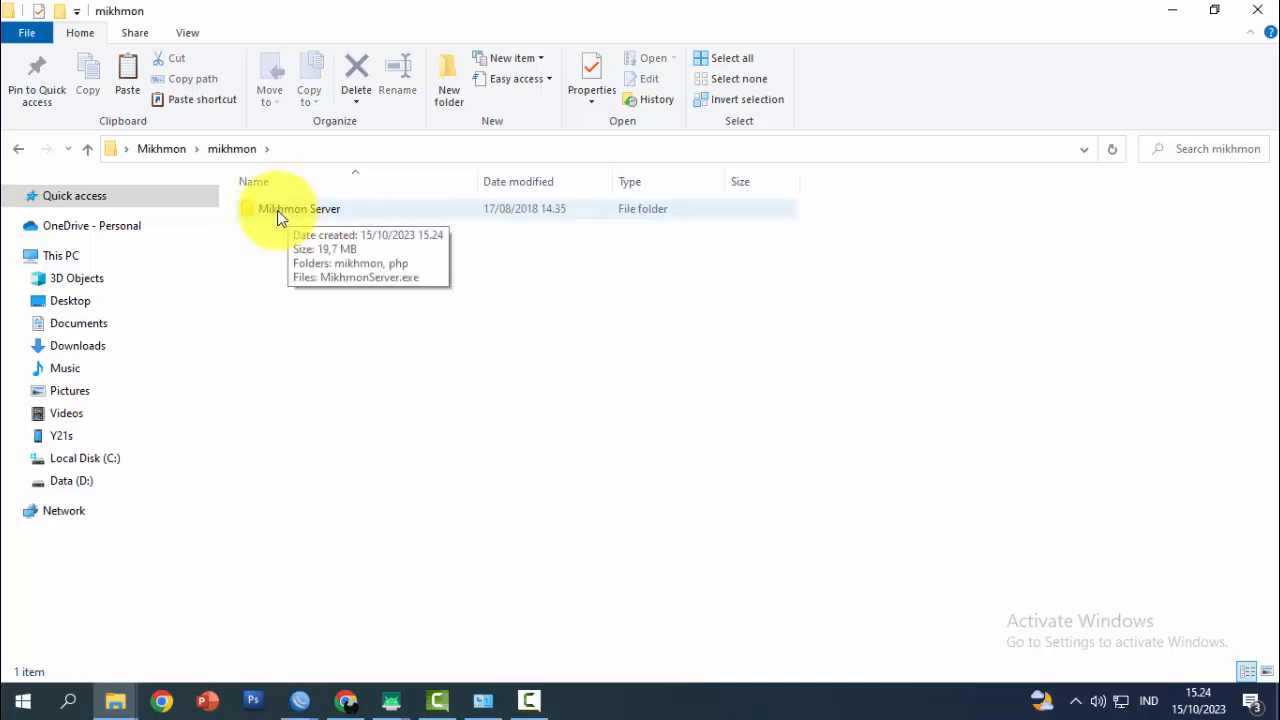
pyautogui.doubleClick(277, 210)
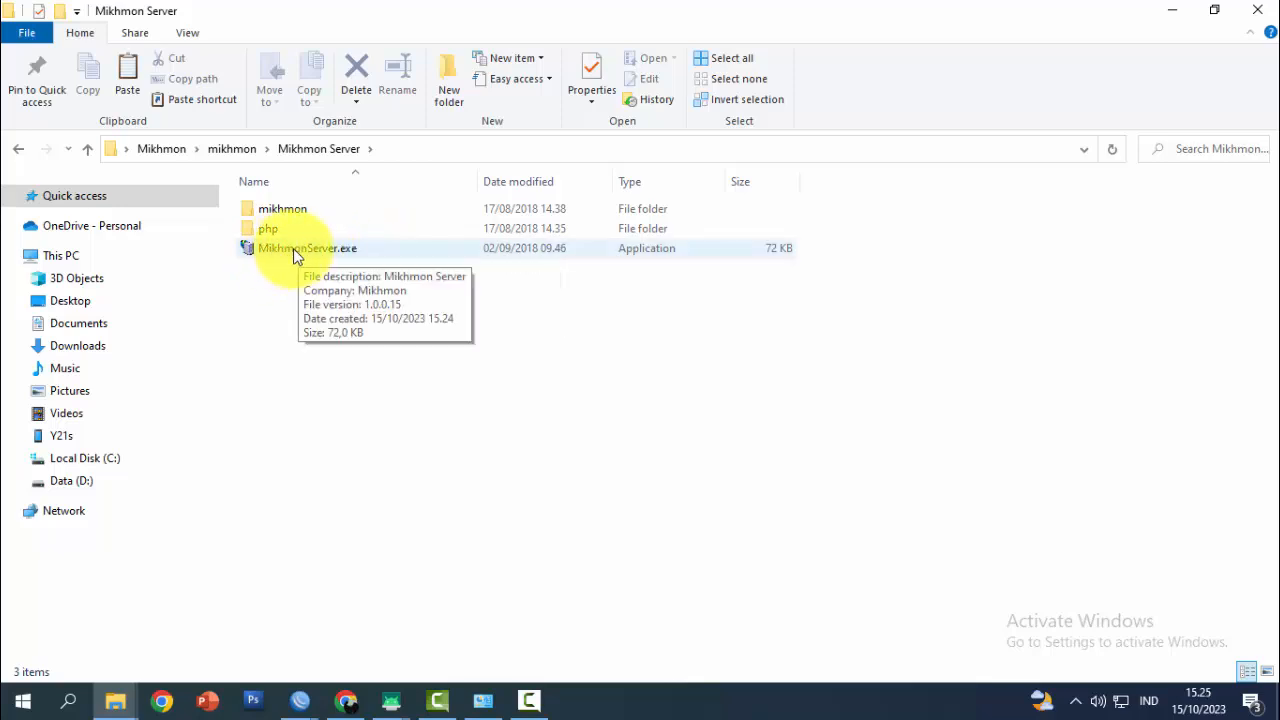
pyautogui.click(293, 248)
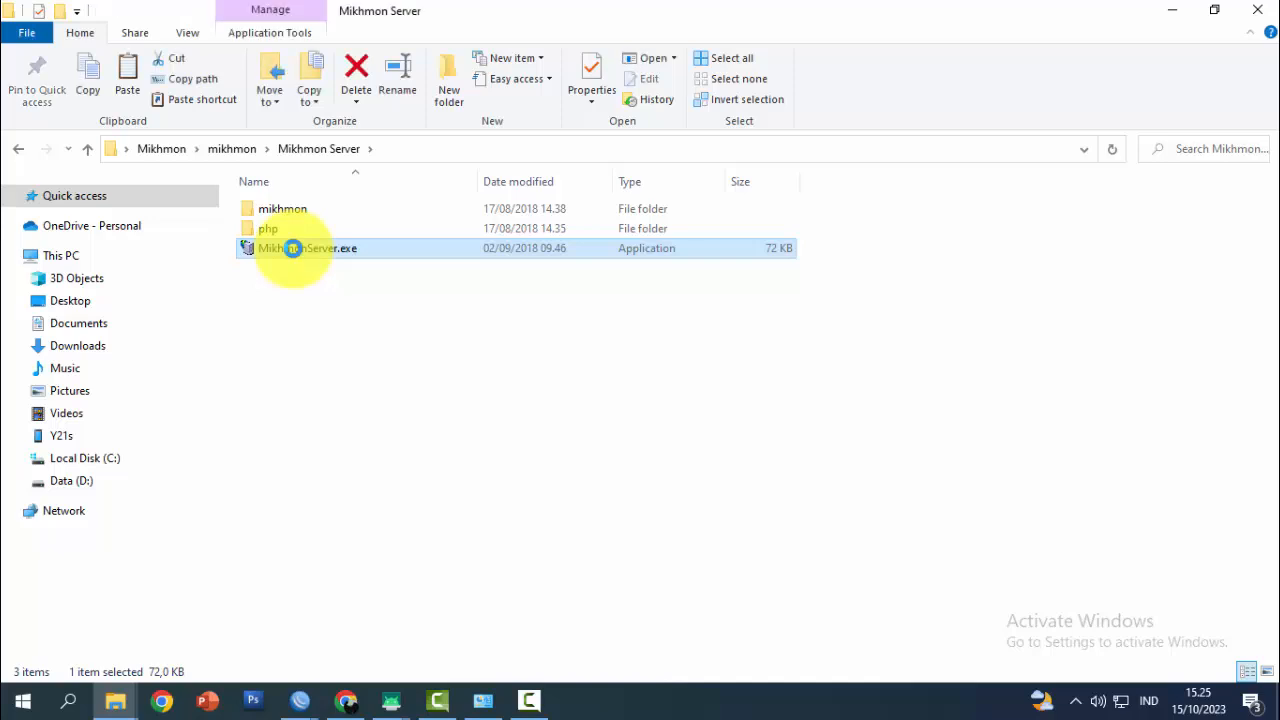
pyautogui.doubleClick(293, 248)
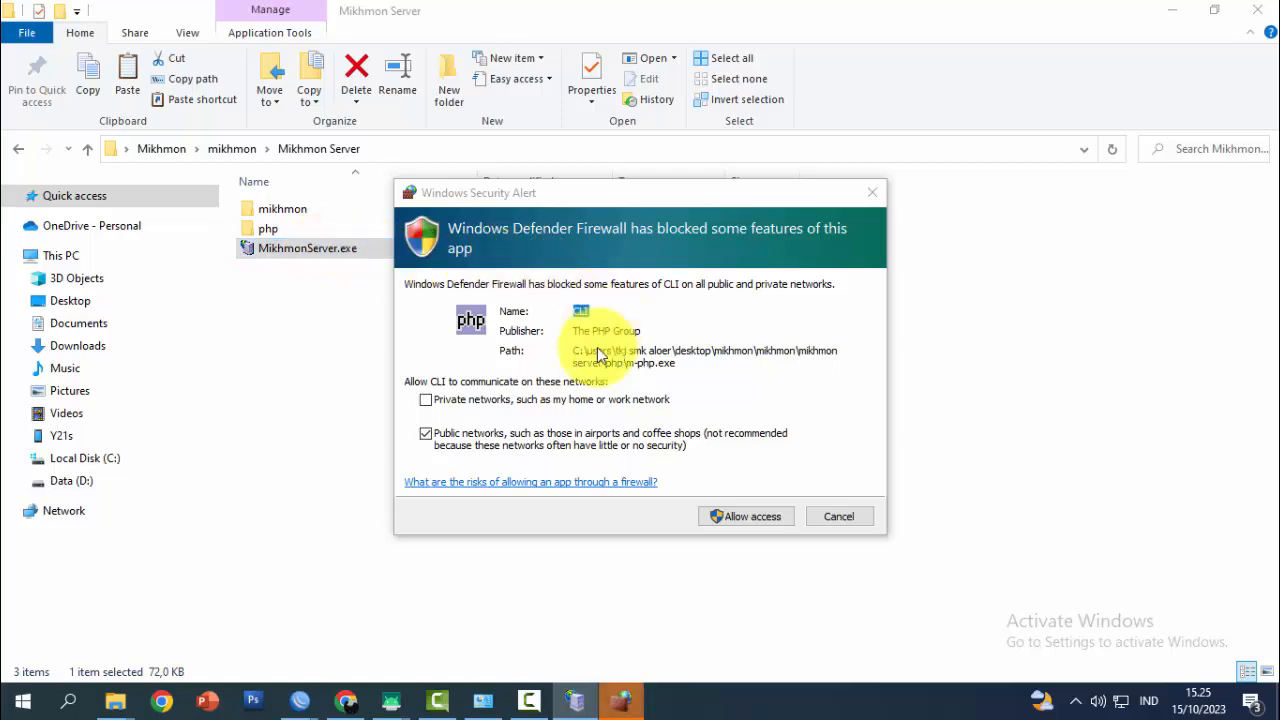
pyautogui.click(427, 400)
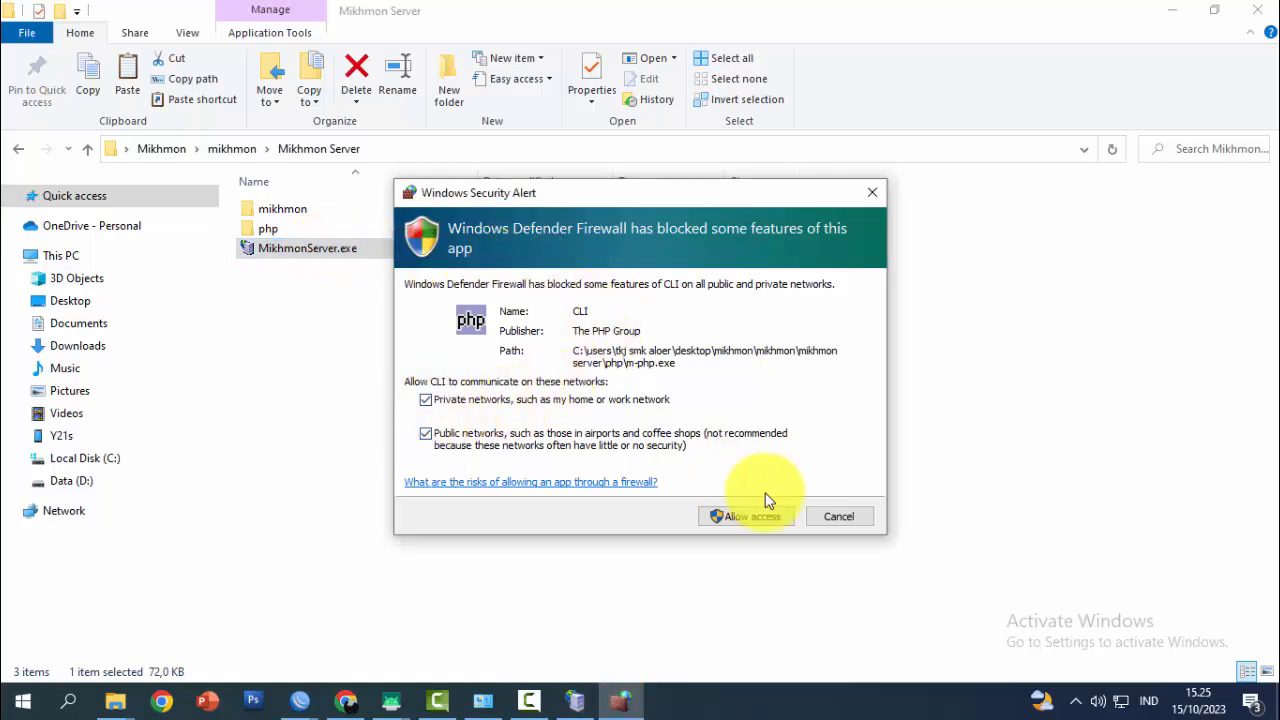
pyautogui.click(750, 516)
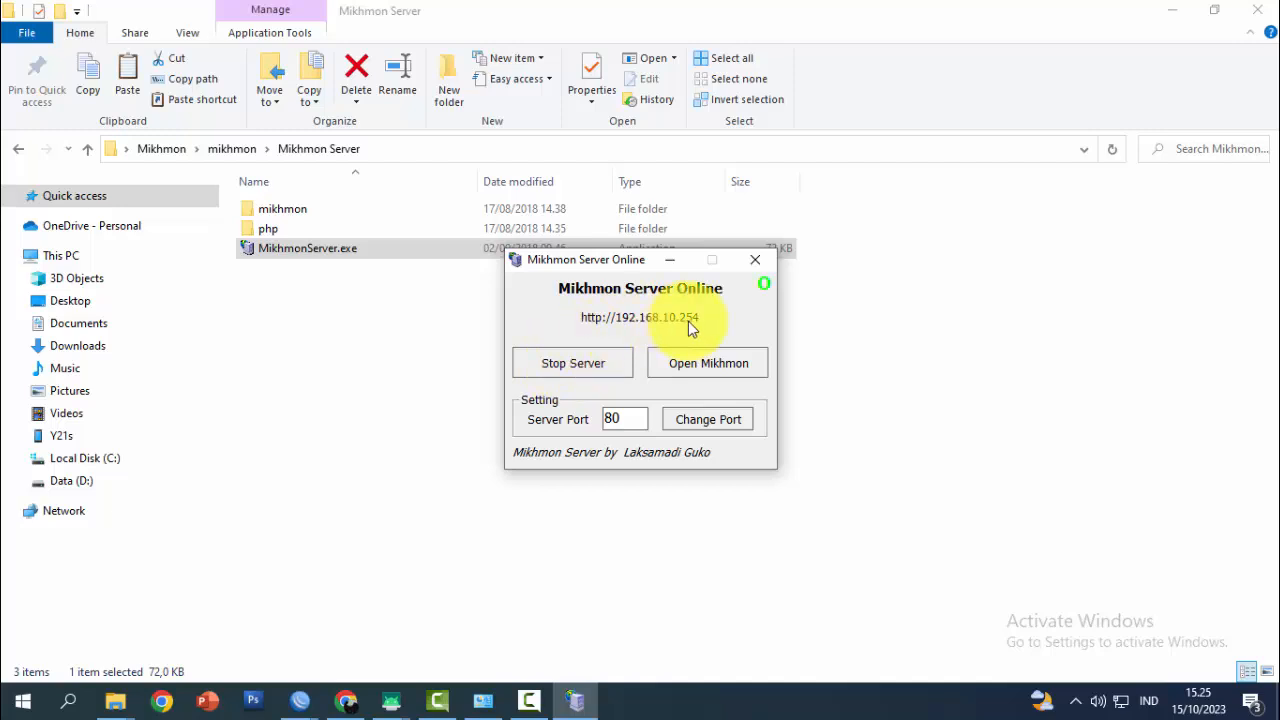
pyautogui.click(570, 365)
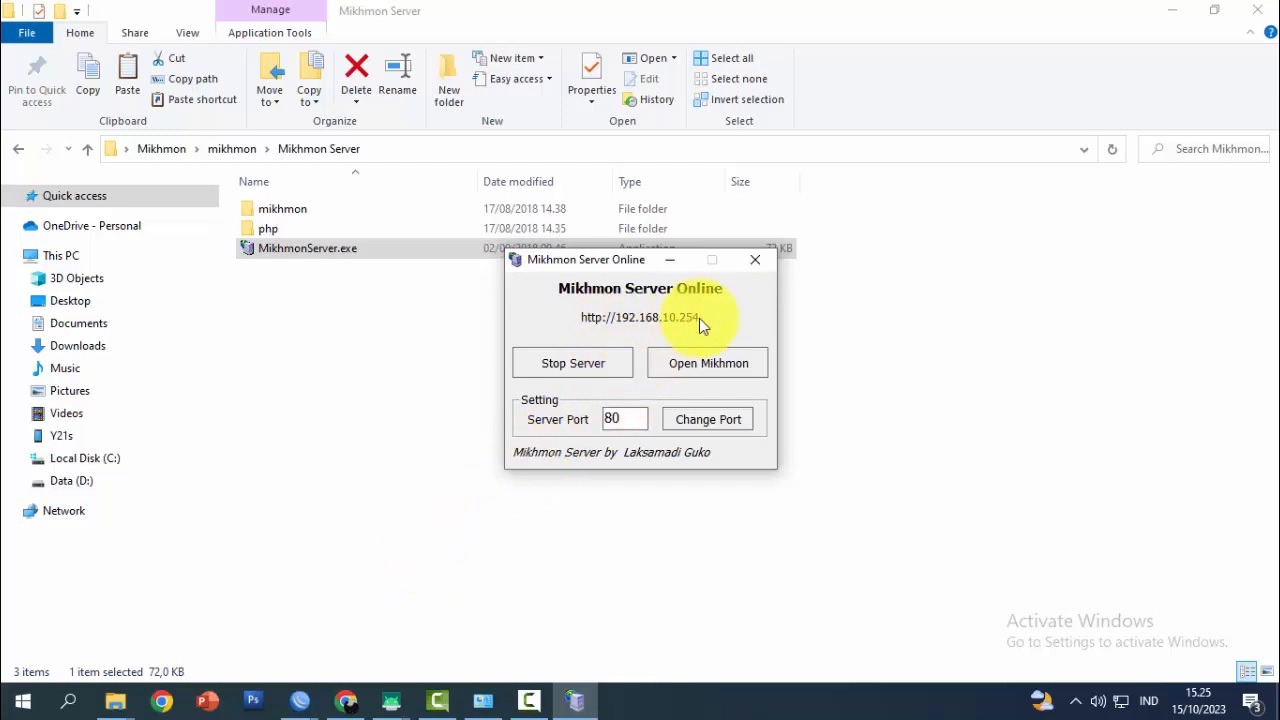
# Load 192.168.10.254 in Chrome and enter the Mikhmon admin username
pyautogui.click(345, 701)
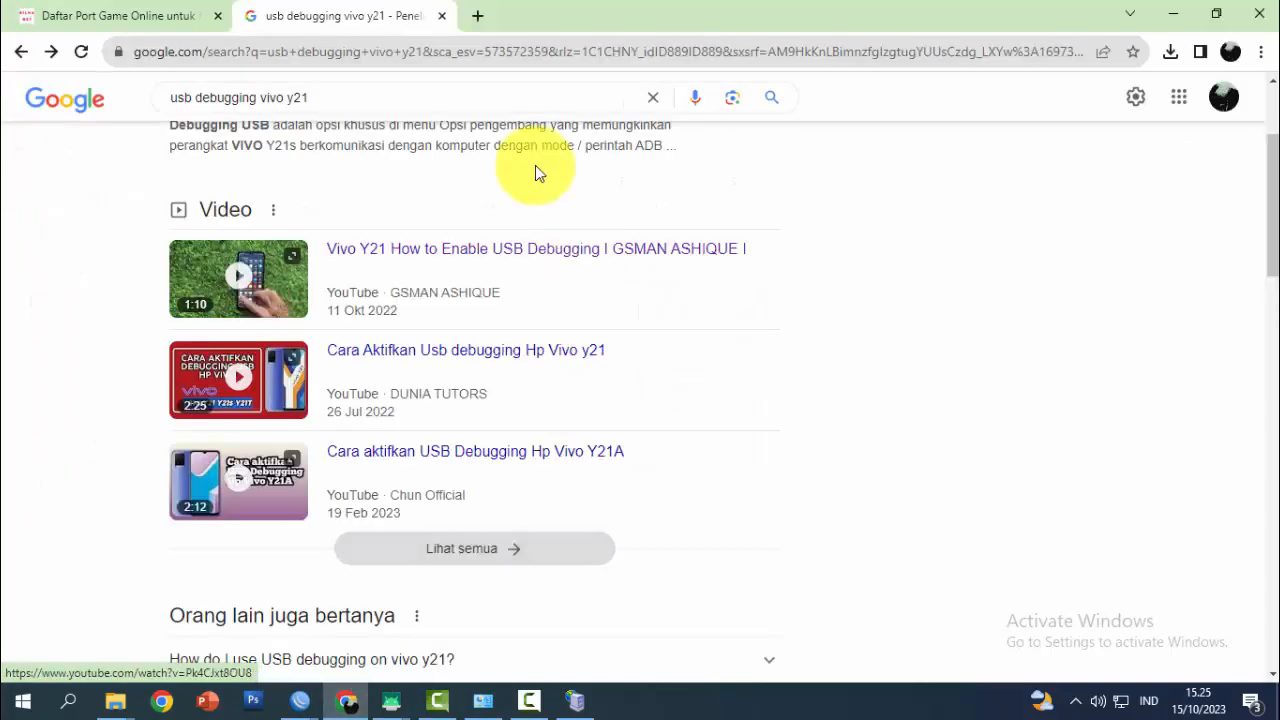
pyautogui.click(440, 52)
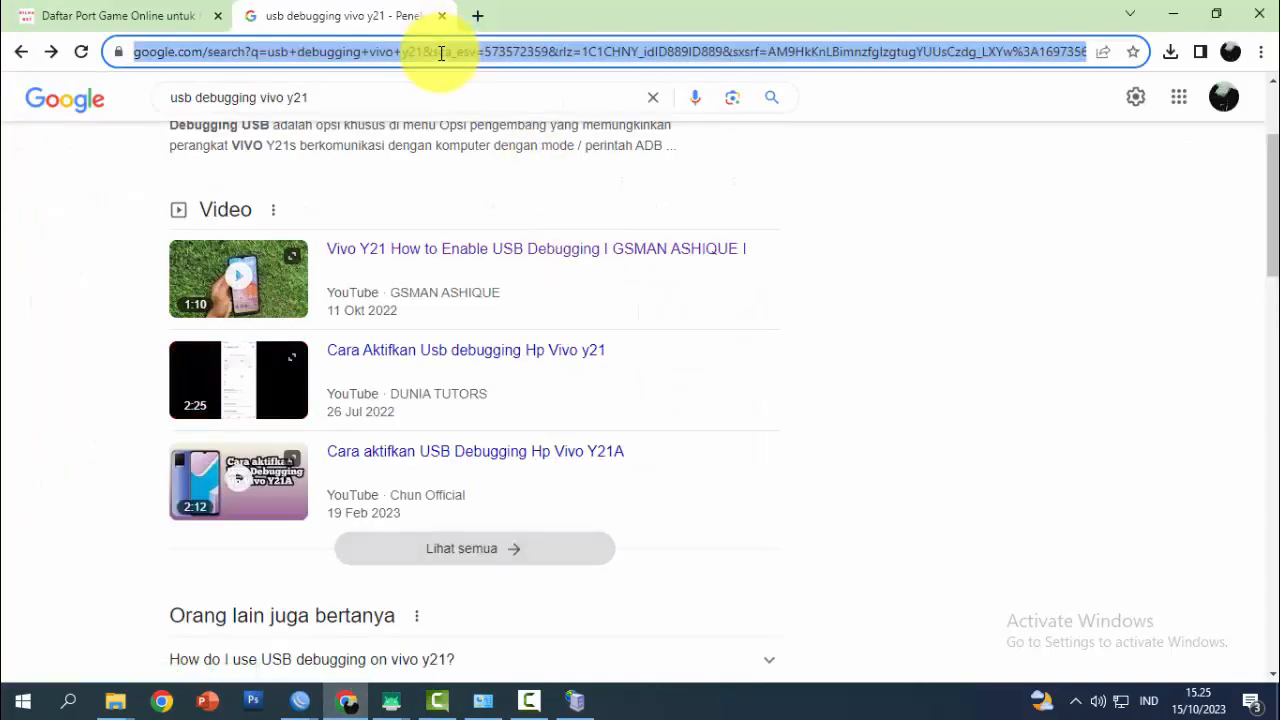
pyautogui.write('192.168.10.254')
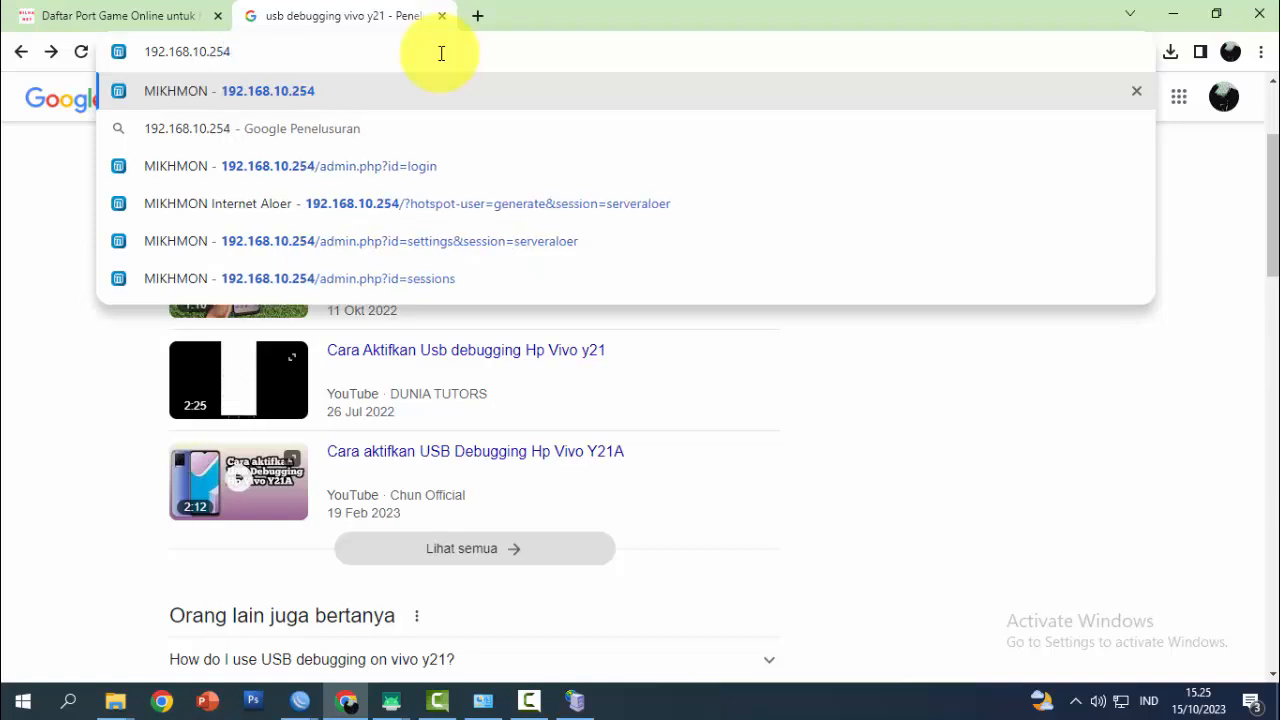
pyautogui.press('Return')
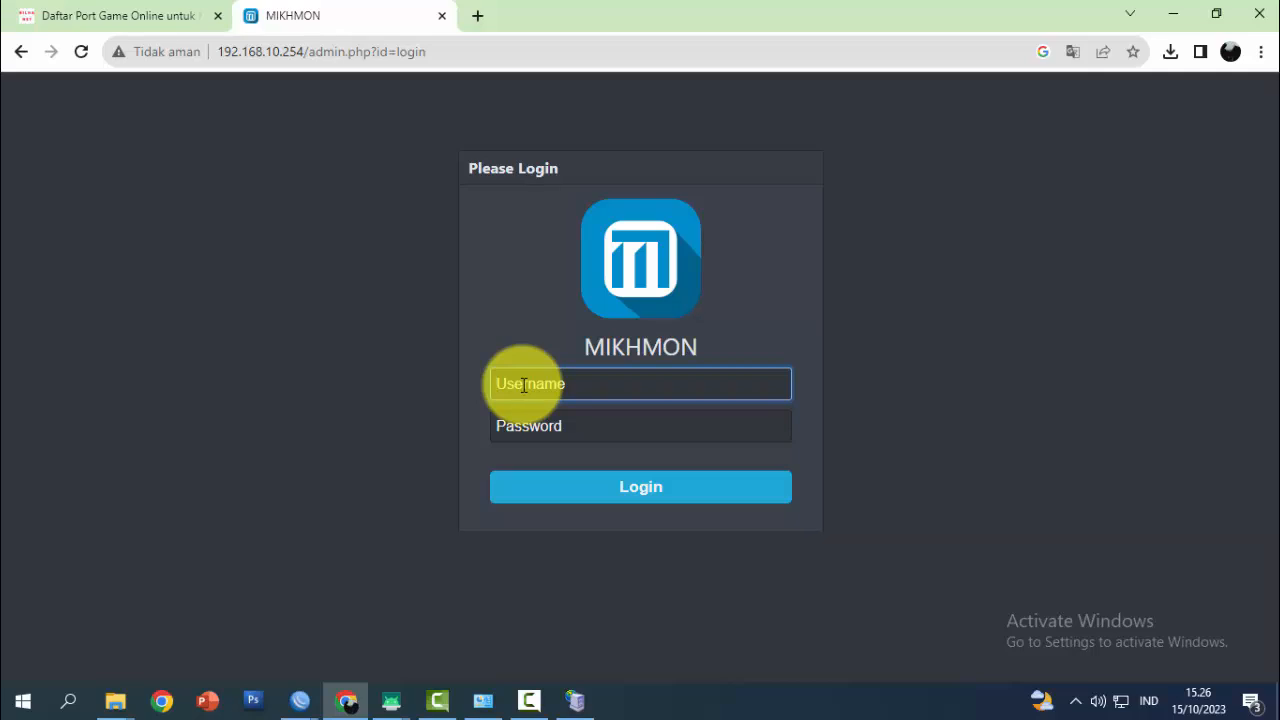
pyautogui.write('mikhmon')
# Enter the admin password and log in to Mikhmon's Admin Settings
pyautogui.click(557, 441)
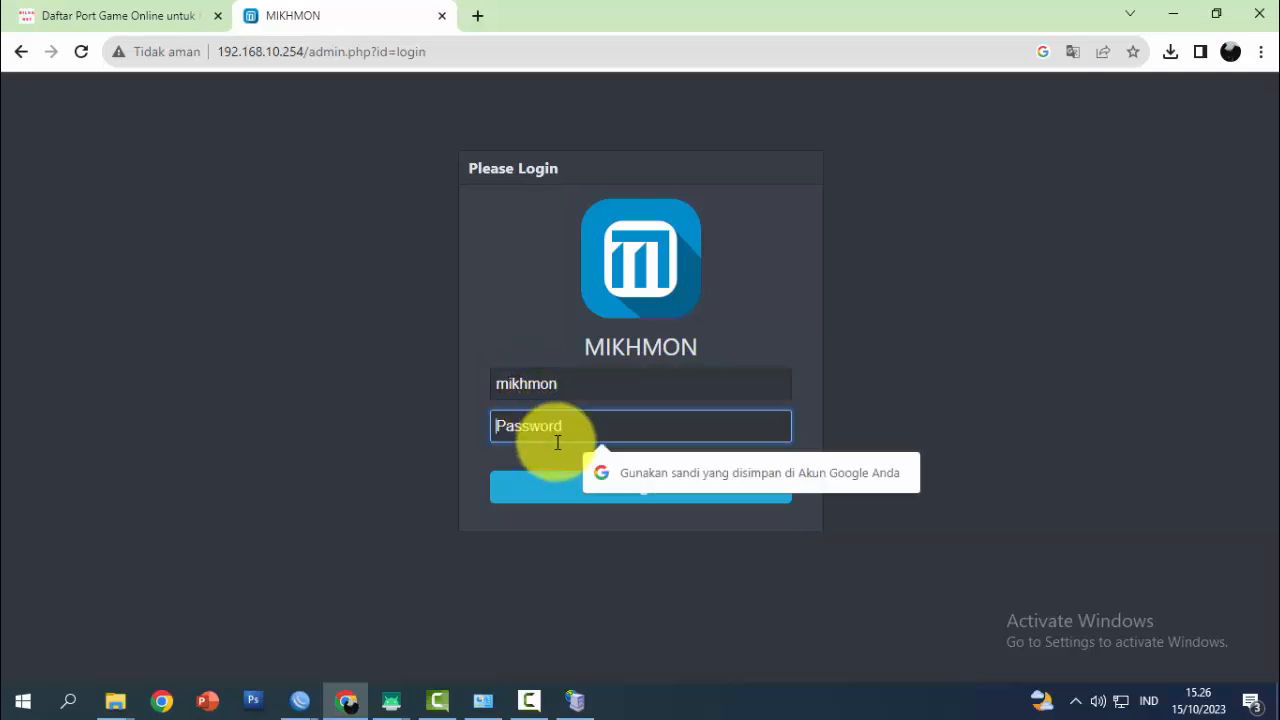
pyautogui.write('•••')
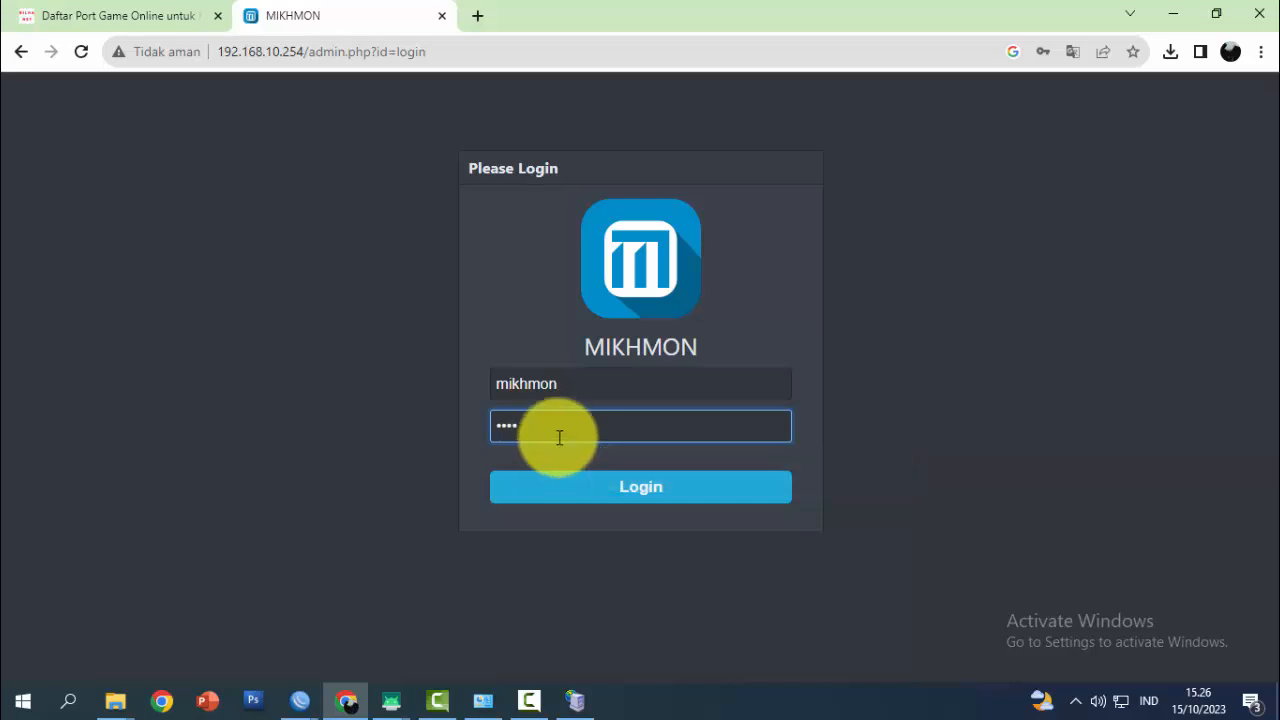
pyautogui.moveTo(577, 390); pyautogui.dragTo(506, 386)
pyautogui.click(537, 423)
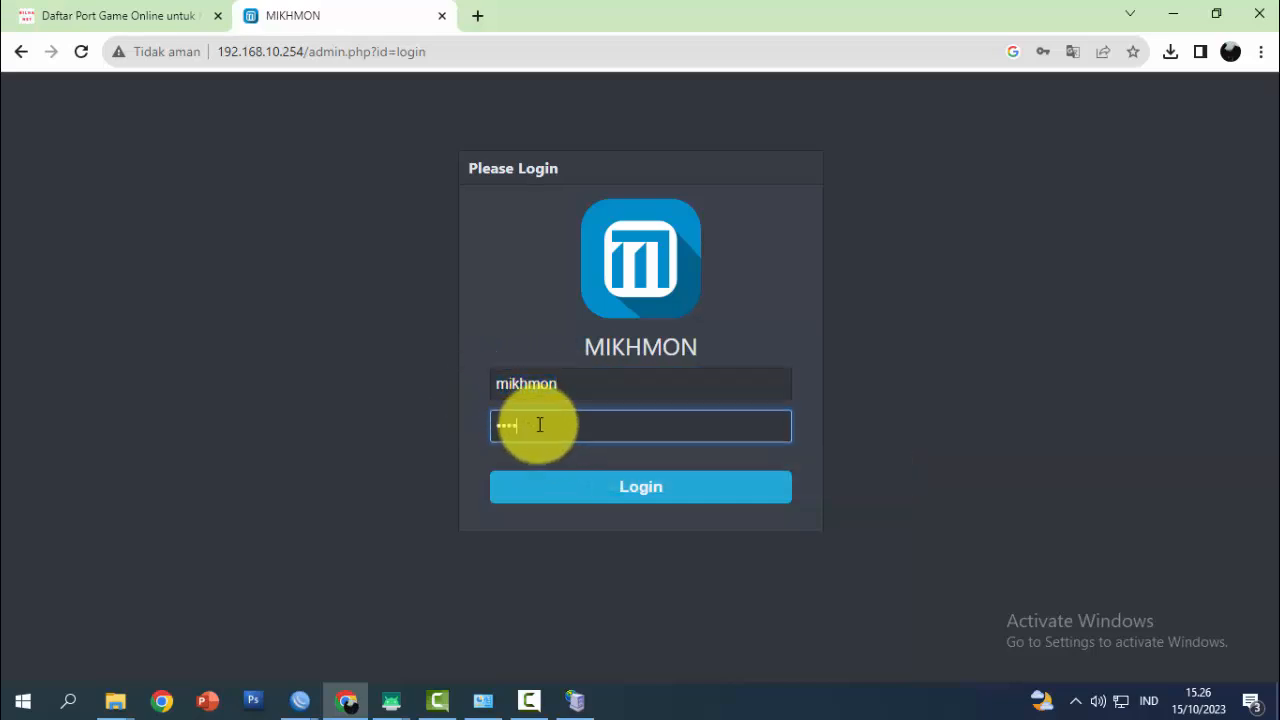
pyautogui.click(566, 458)
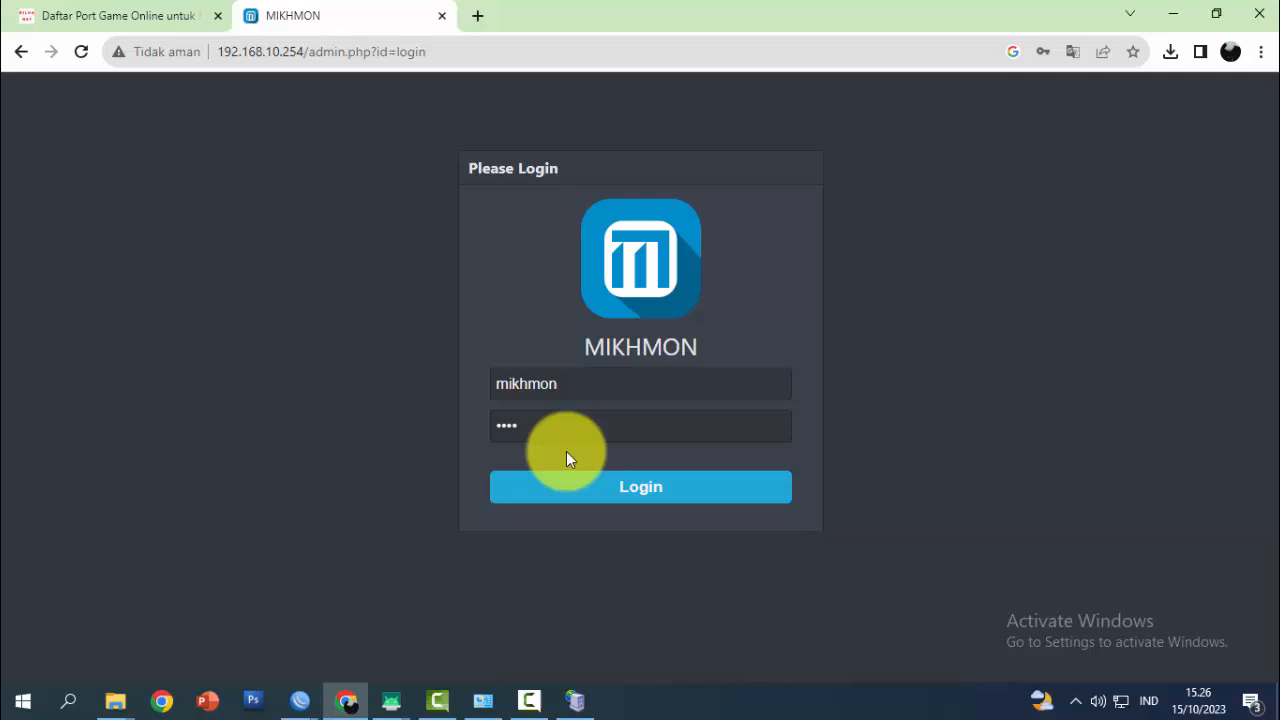
pyautogui.click(626, 485)
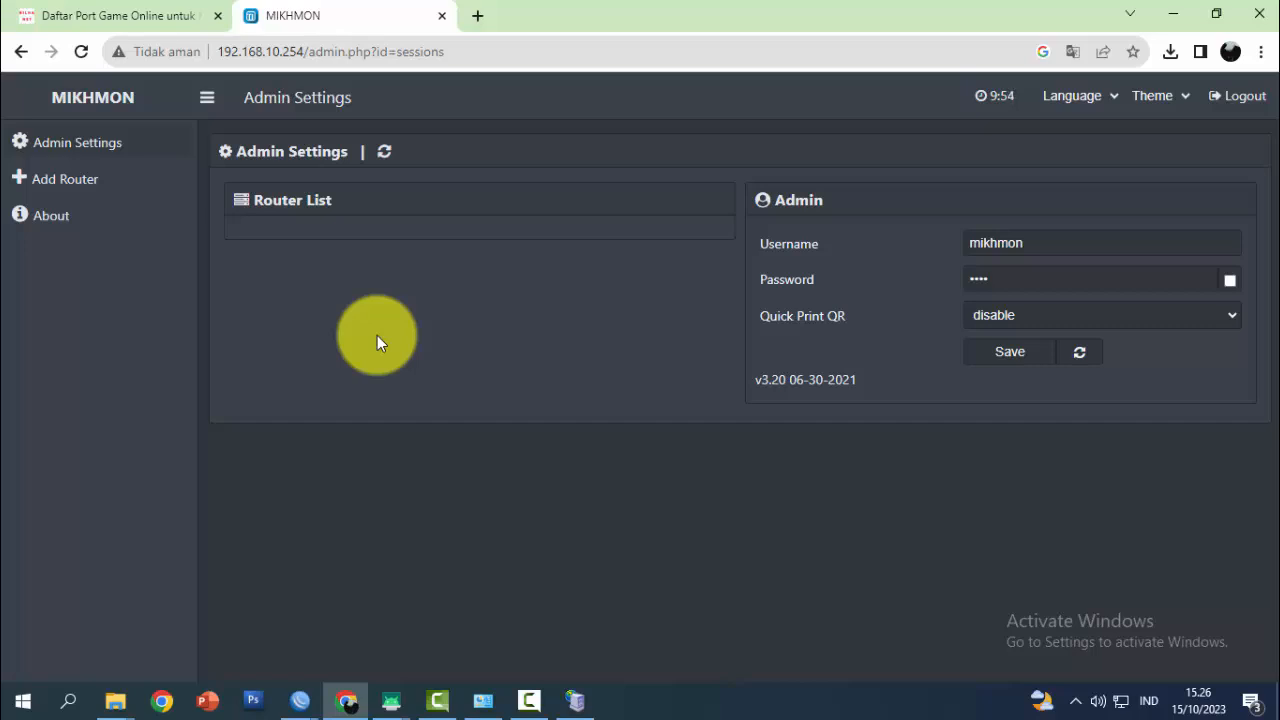
# Add a router session named ServerBelajarJaringan with MikroTik IP 192.168.10.1
pyautogui.click(60, 182)
pyautogui.click(467, 243)
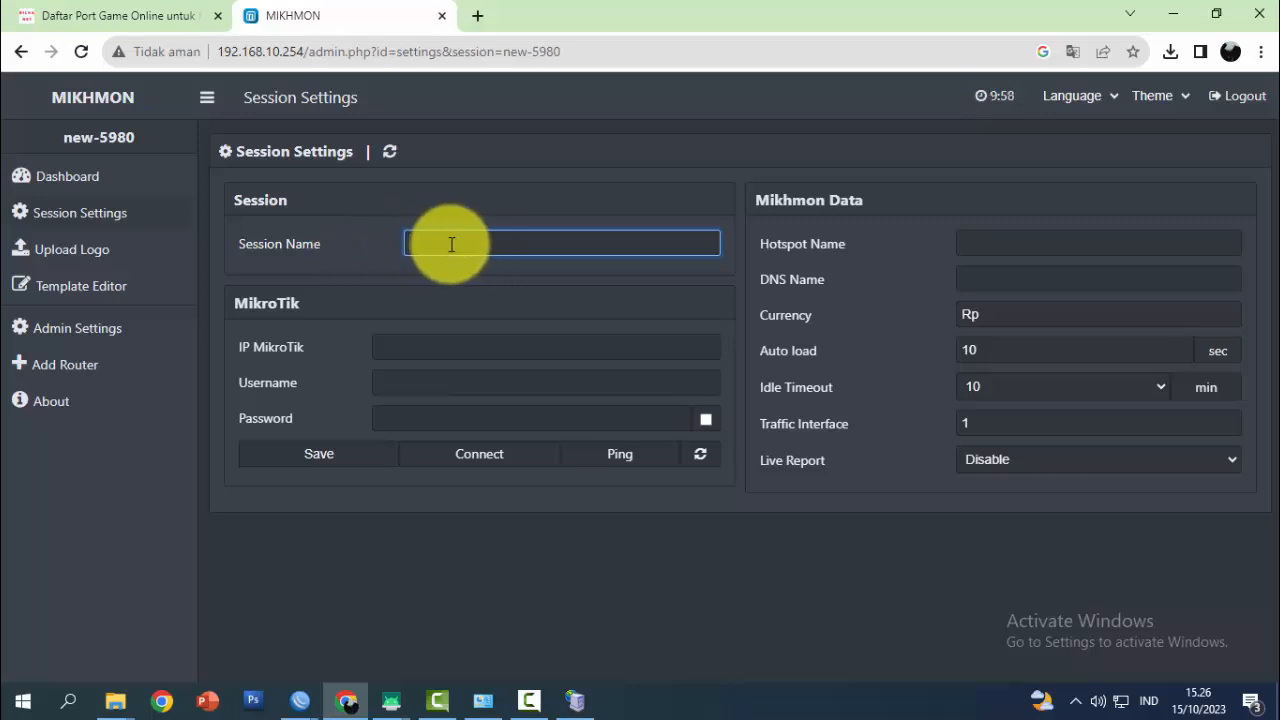
pyautogui.write('Er')
pyautogui.write('ServerBel')
pyautogui.write('ajar')
pyautogui.write('Jaringna')
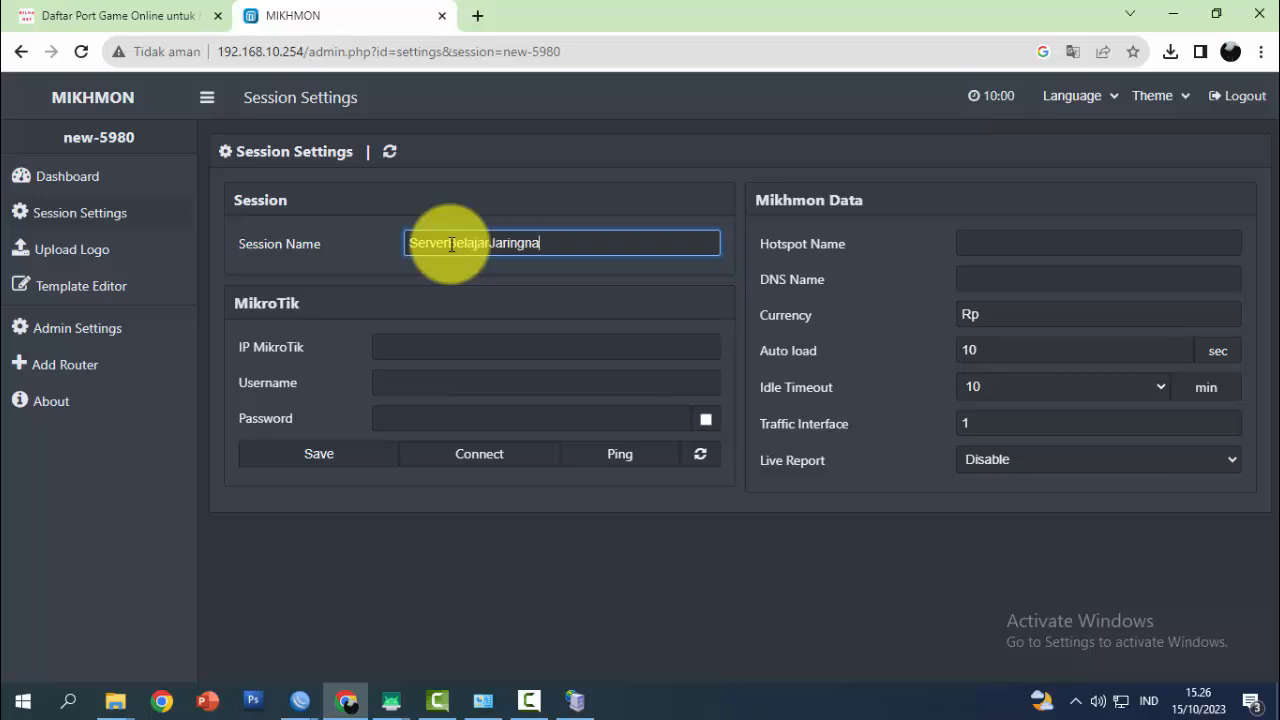
pyautogui.press('BackSpace')
pyautogui.press('BackSpace')
pyautogui.write('an')
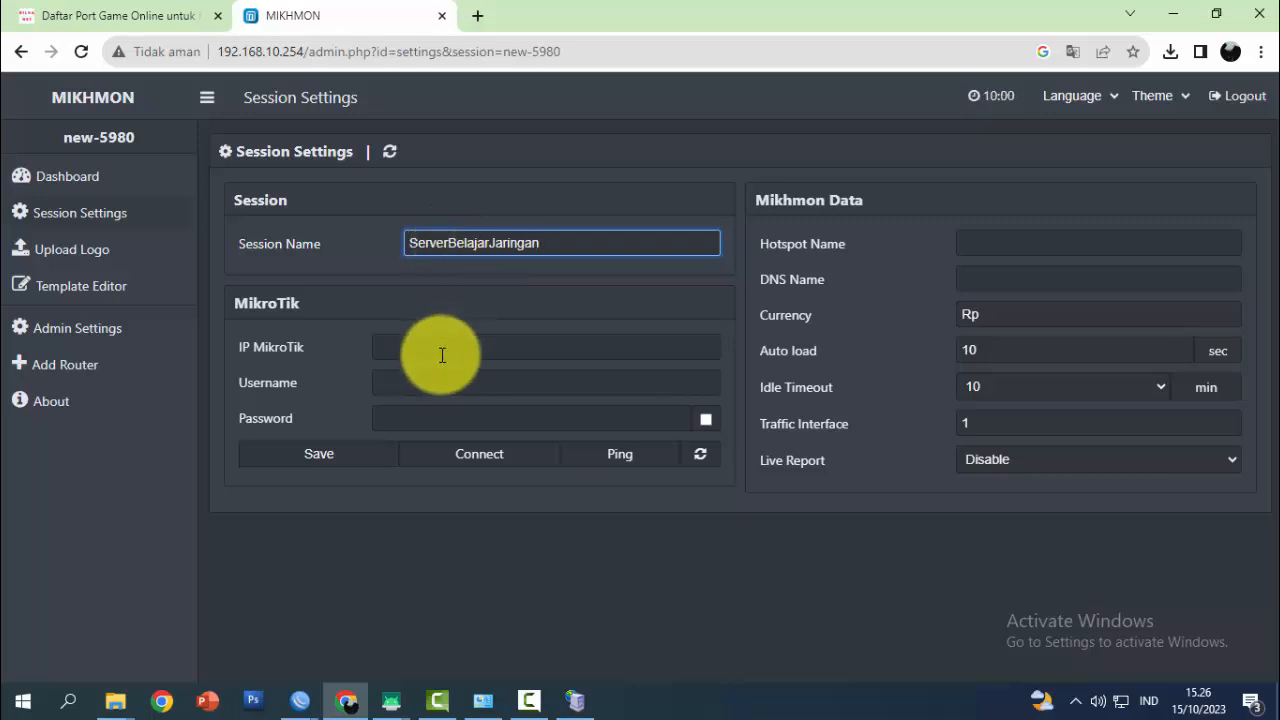
pyautogui.click(436, 349)
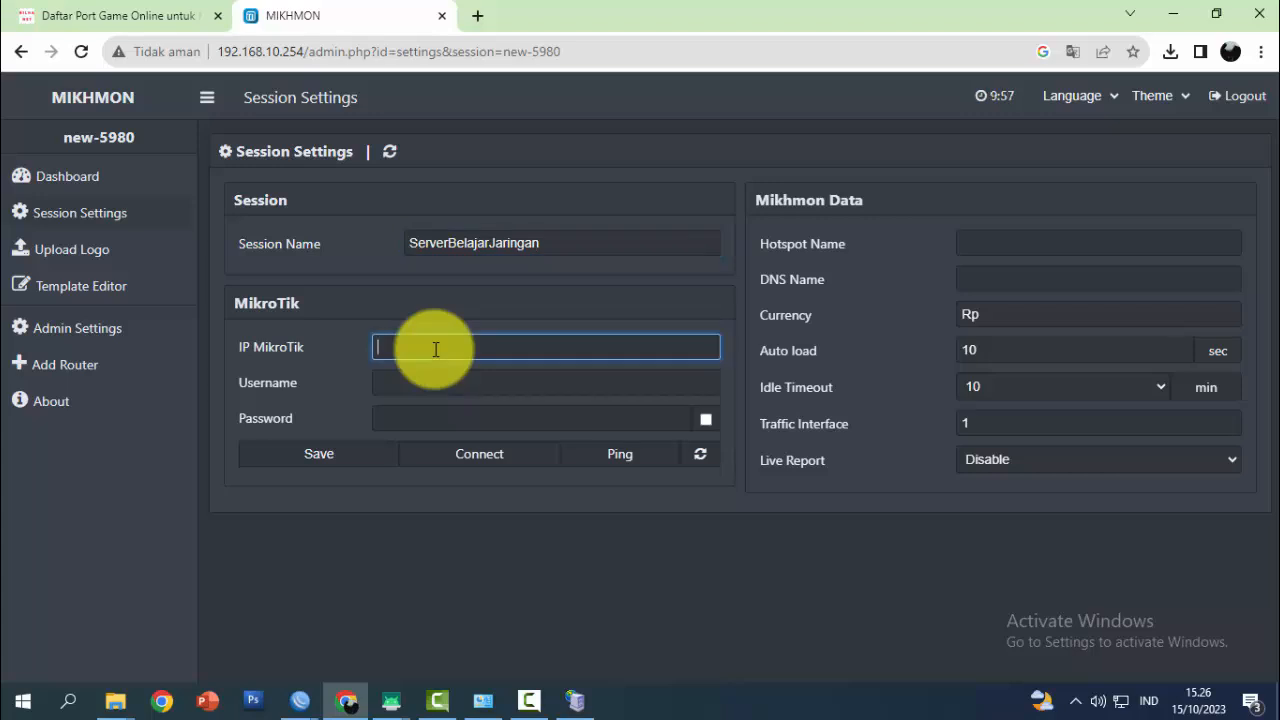
pyautogui.write('192.168.10.1')
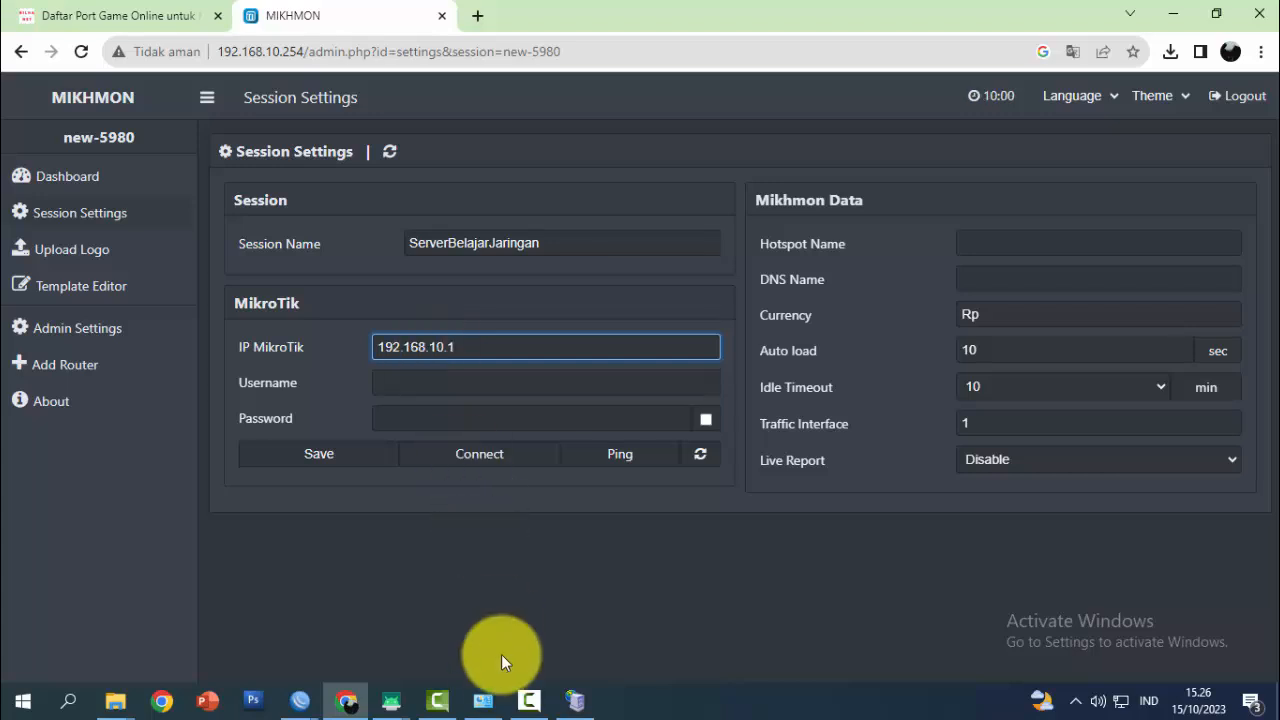
# Verify in WinBox's IP Addresses list that 192.168.10.1/24 exists, then return to Chrome
pyautogui.click(300, 702)
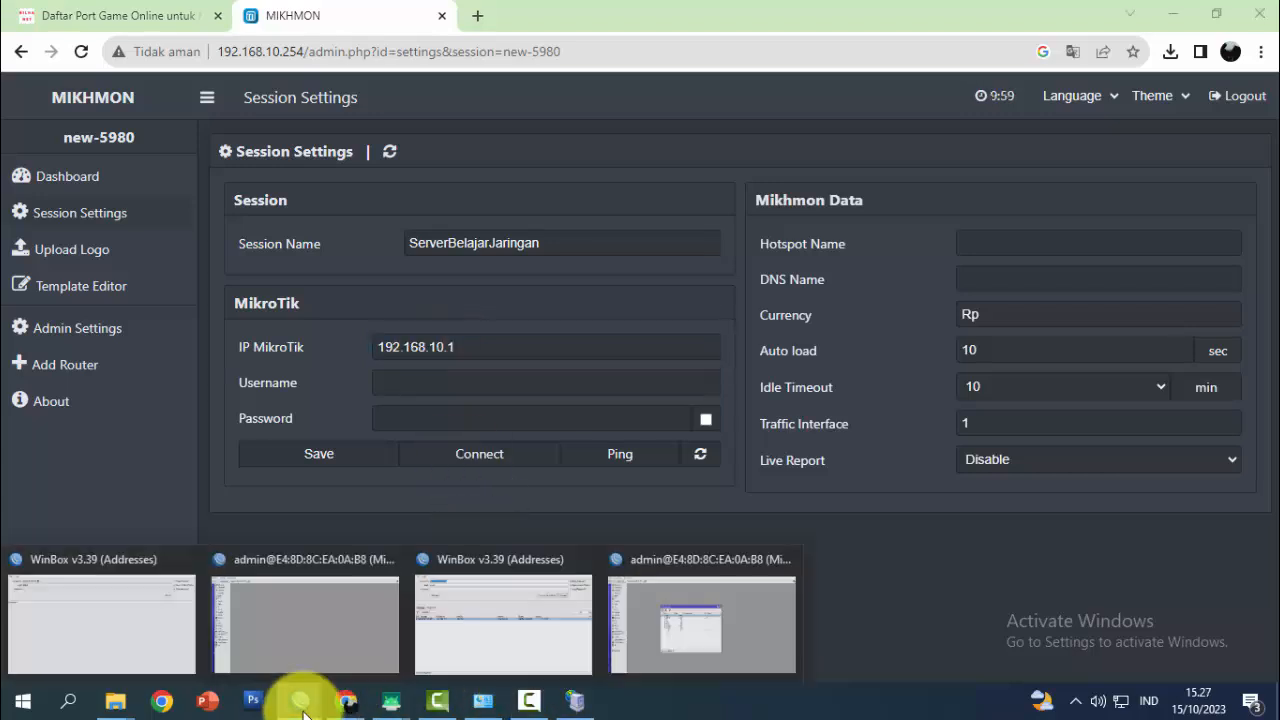
pyautogui.click(680, 623)
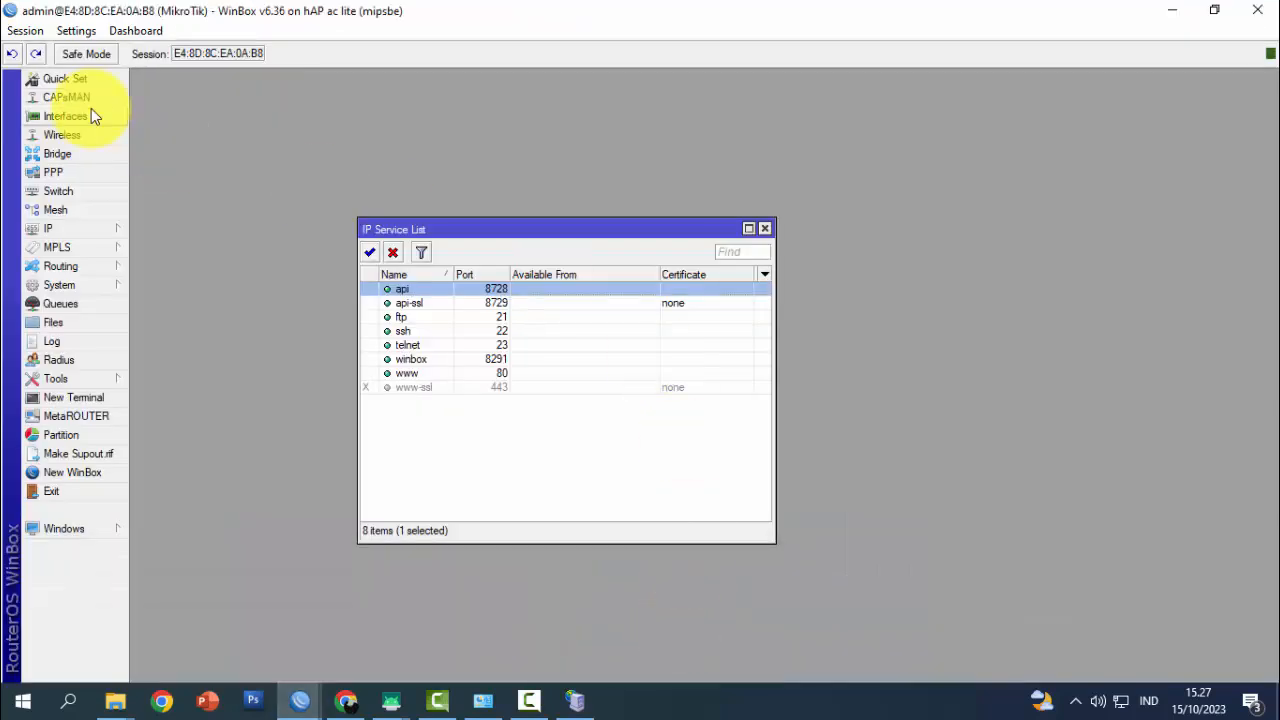
pyautogui.click(100, 228)
pyautogui.click(172, 265)
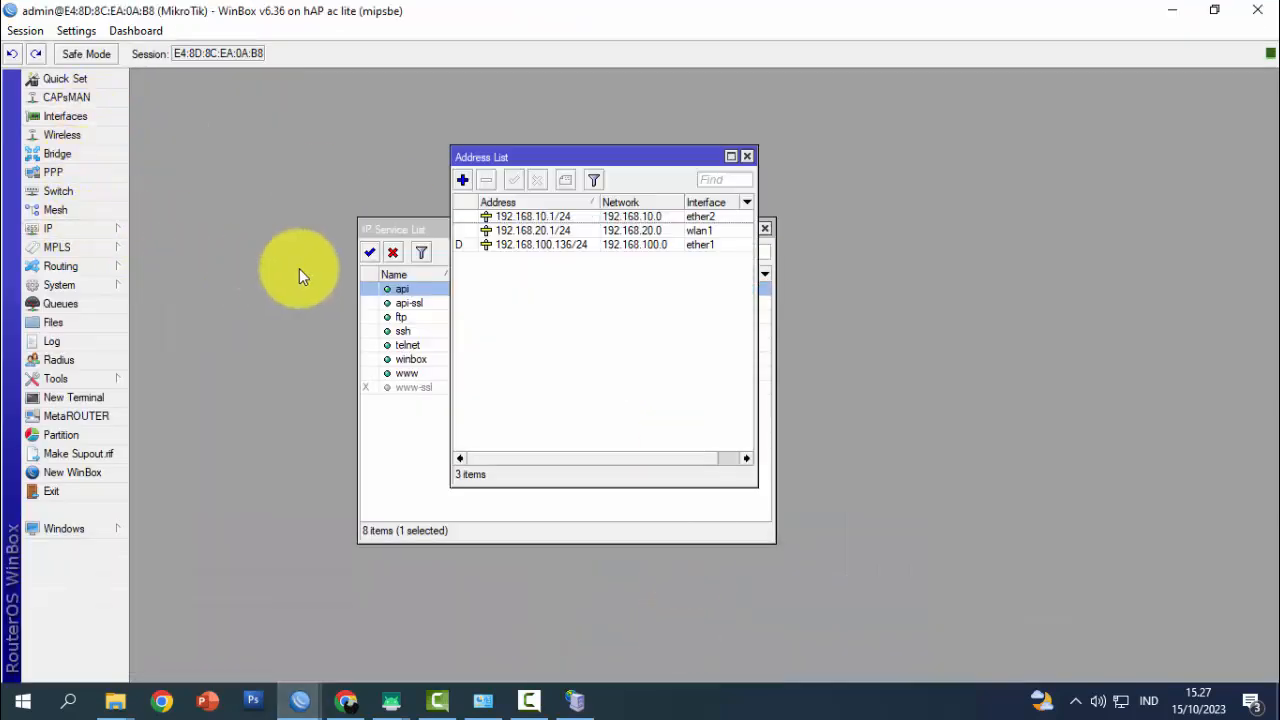
pyautogui.click(549, 218)
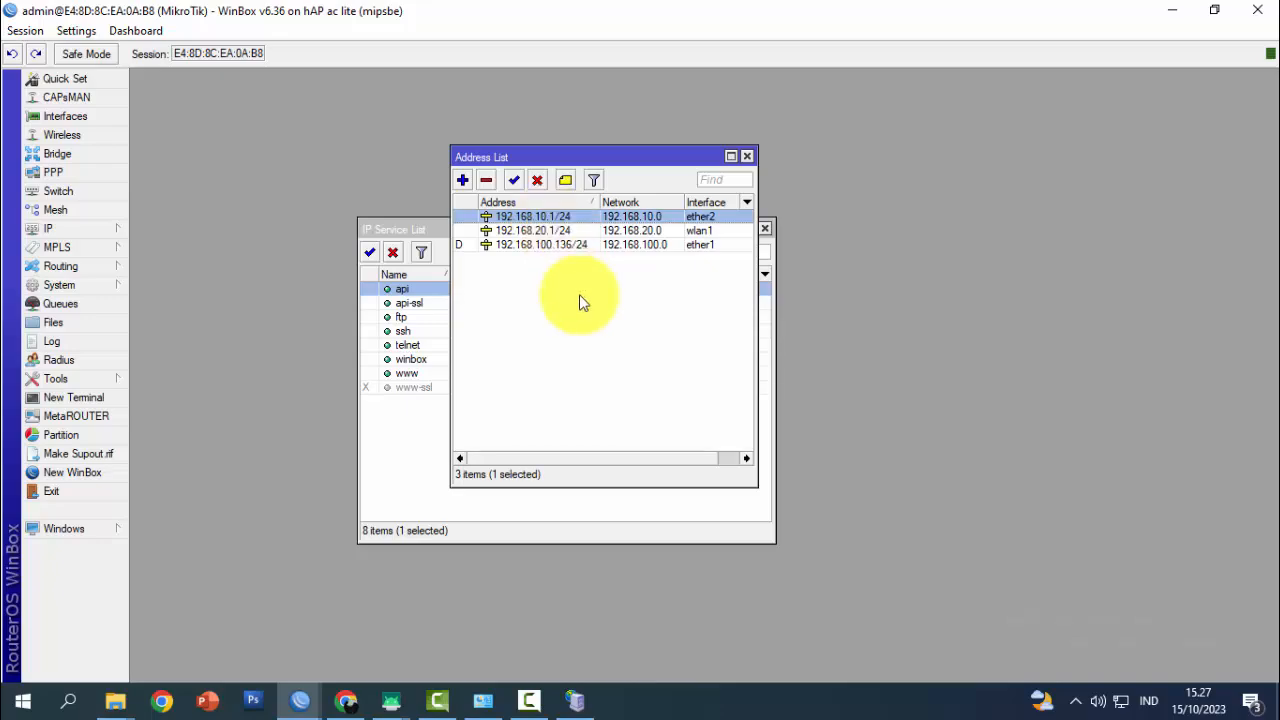
pyautogui.click(345, 700)
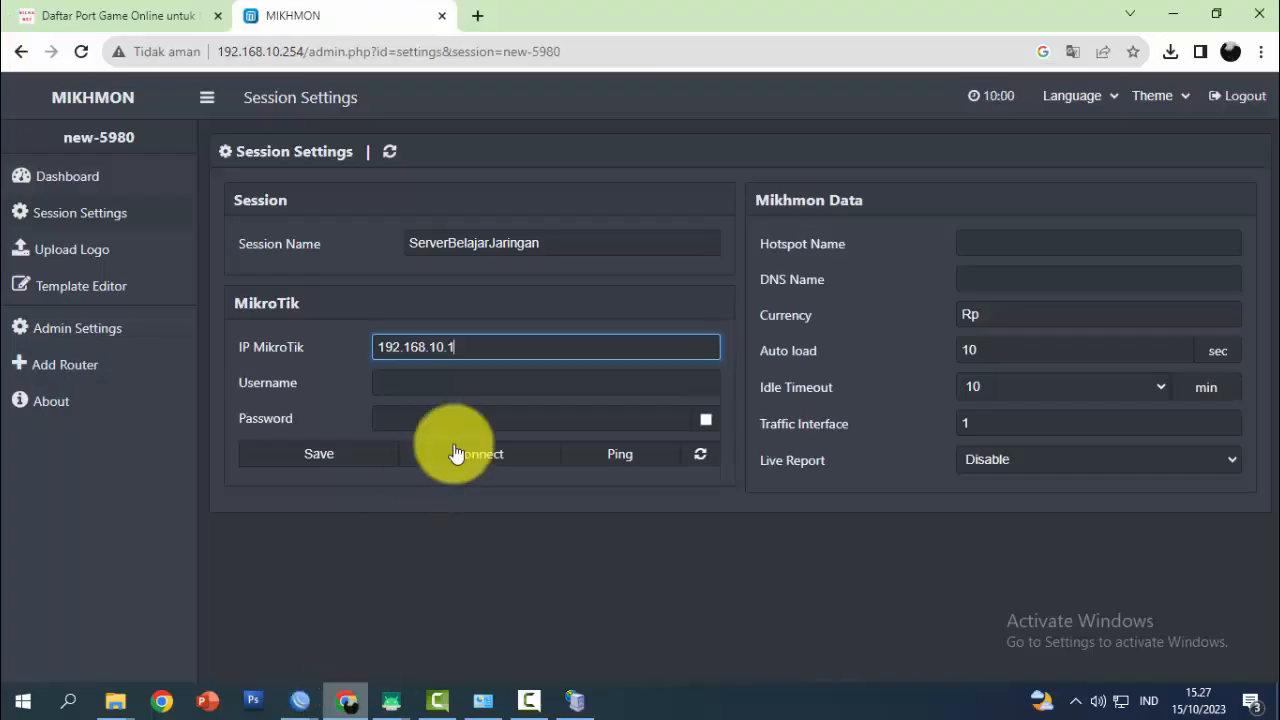
# Enter the router's admin login name and password in the session settings
pyautogui.click(436, 387)
pyautogui.write('ad')
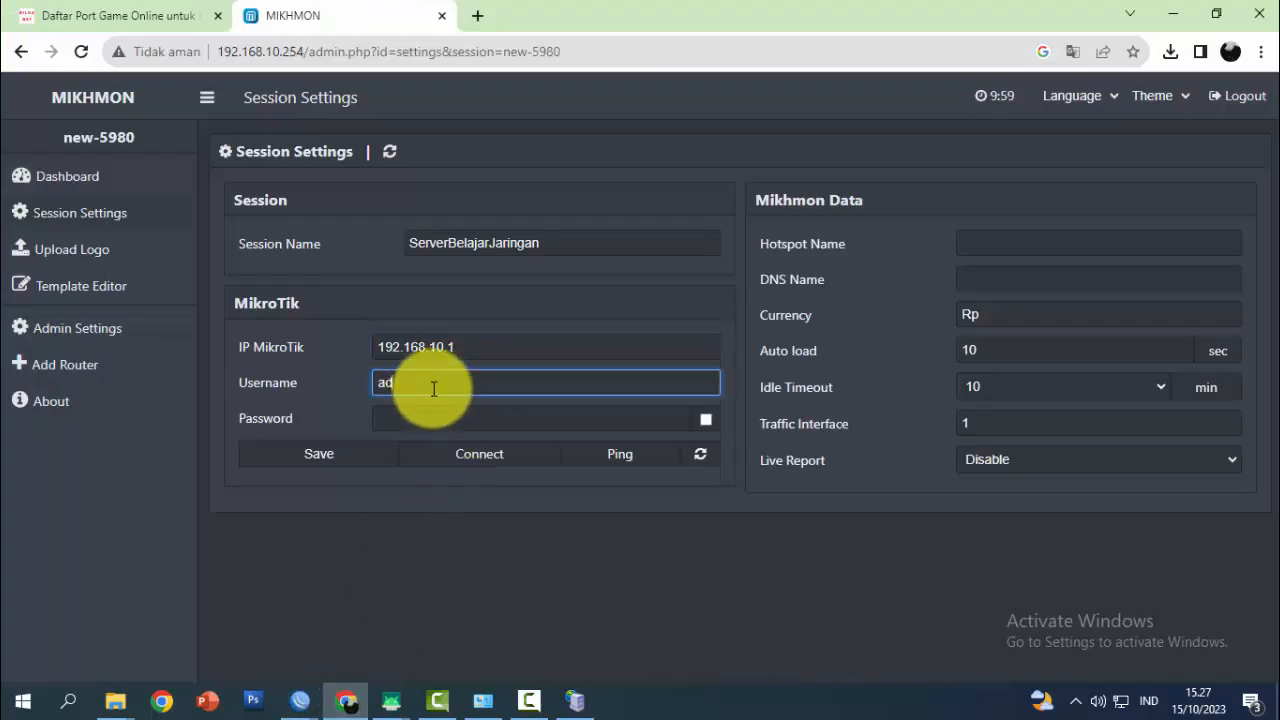
pyautogui.write('min')
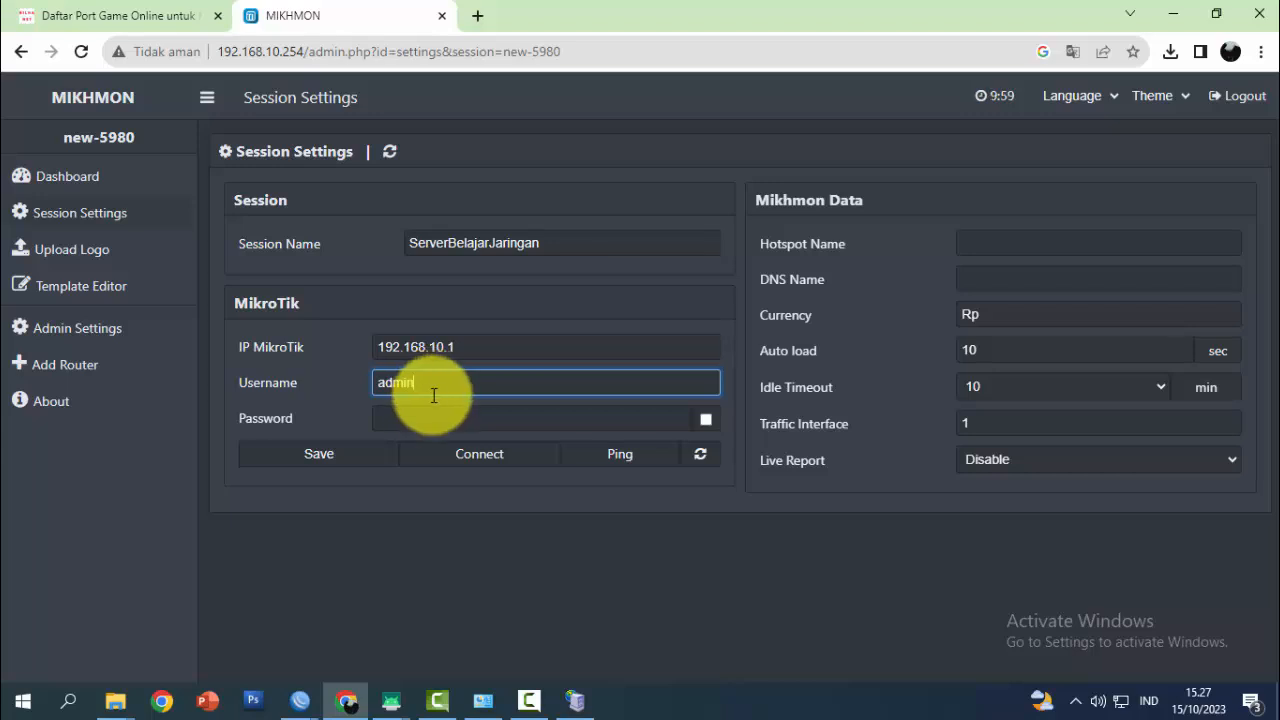
pyautogui.click(431, 421)
pyautogui.write('••••')
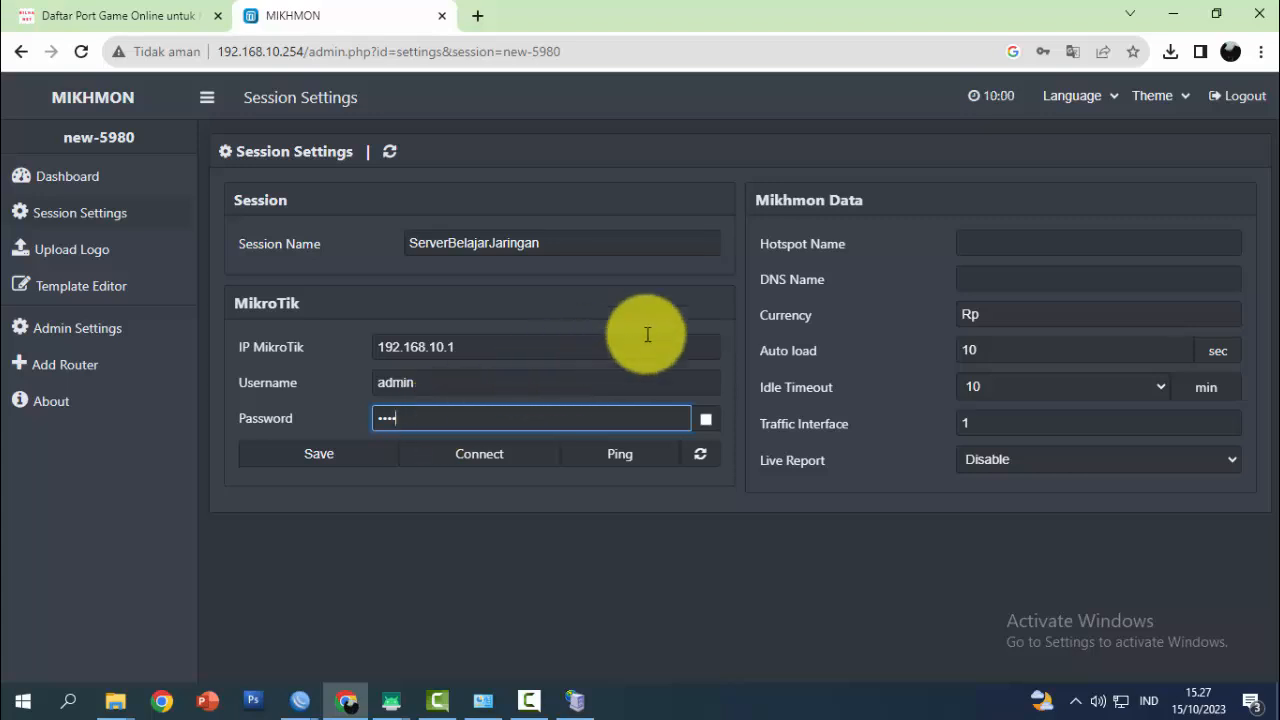
# Set hotspot name Belajar Jaringan and DNS belajarjaringan.net, save, and confirm Ping OK
pyautogui.click(980, 244)
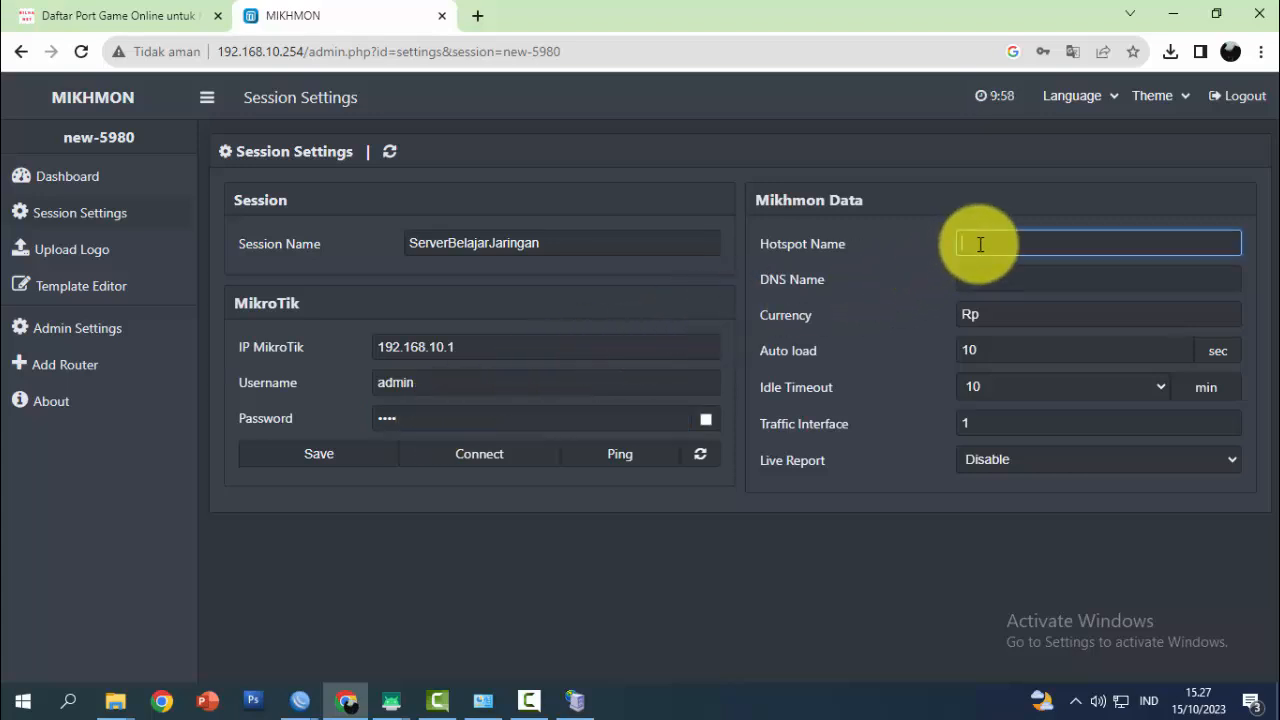
pyautogui.write('Belajar Jaringan')
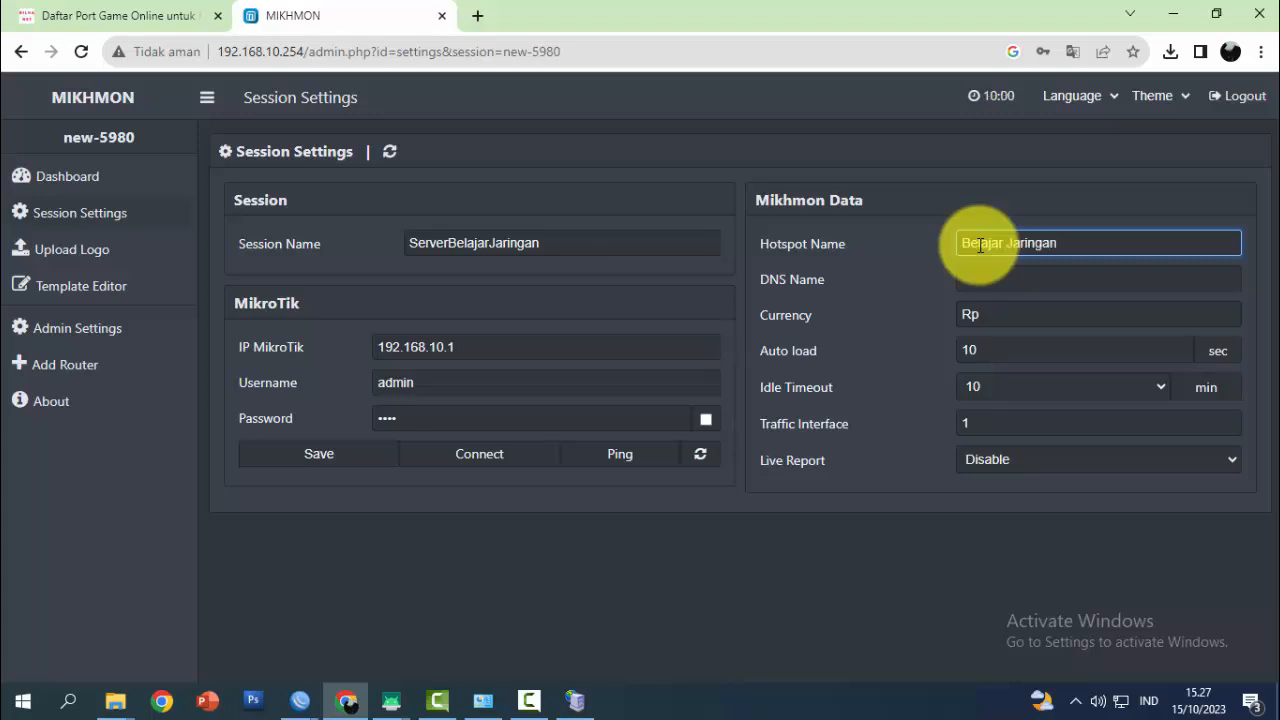
pyautogui.click(975, 279)
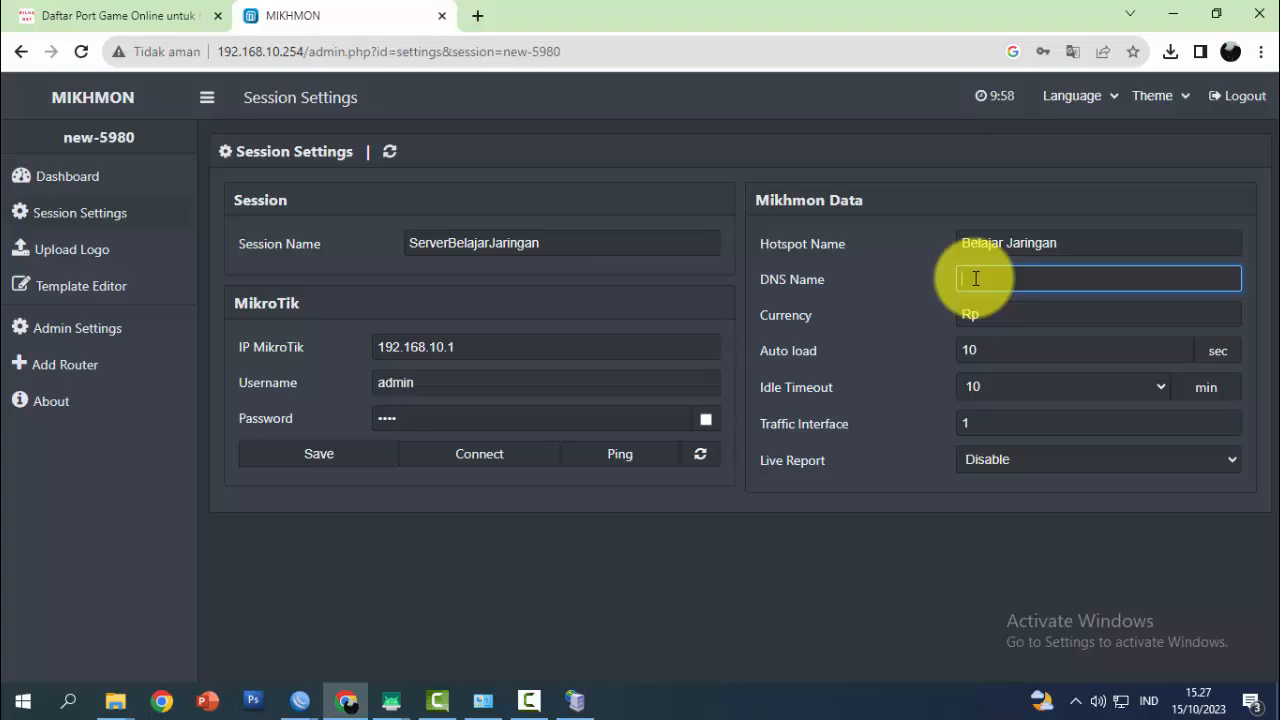
pyautogui.write('belajarjaringan.net')
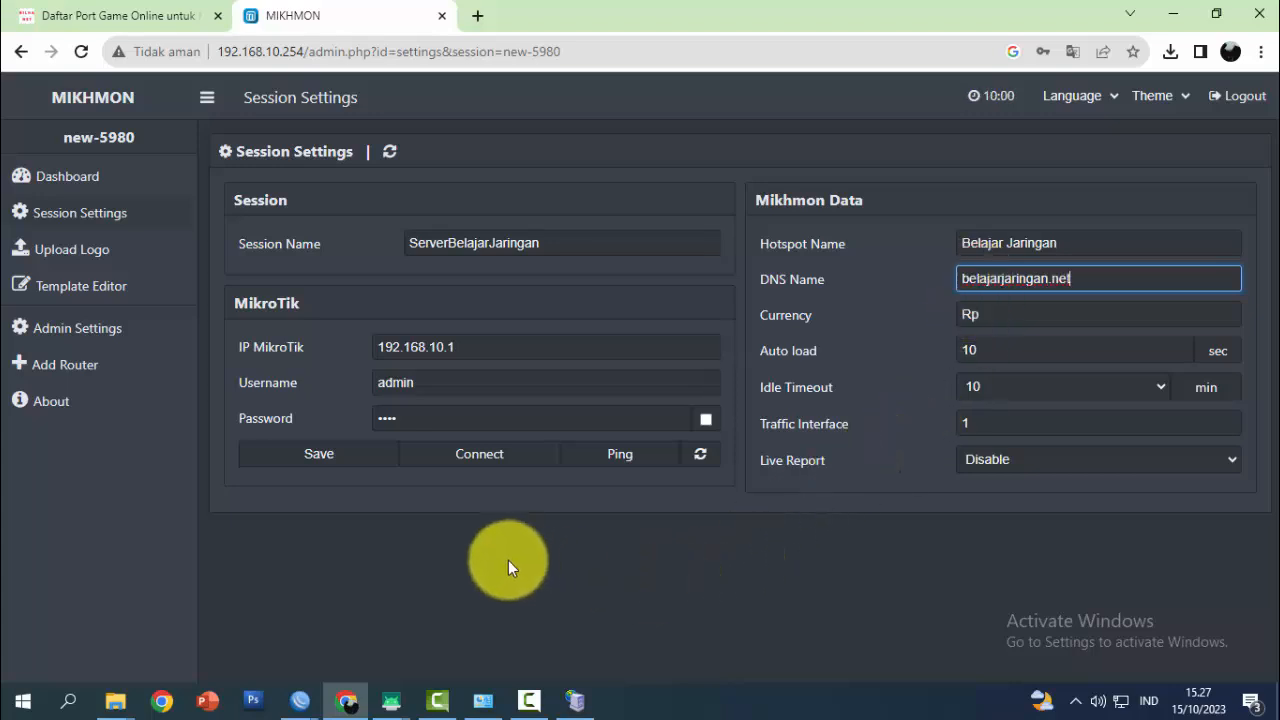
pyautogui.click(320, 456)
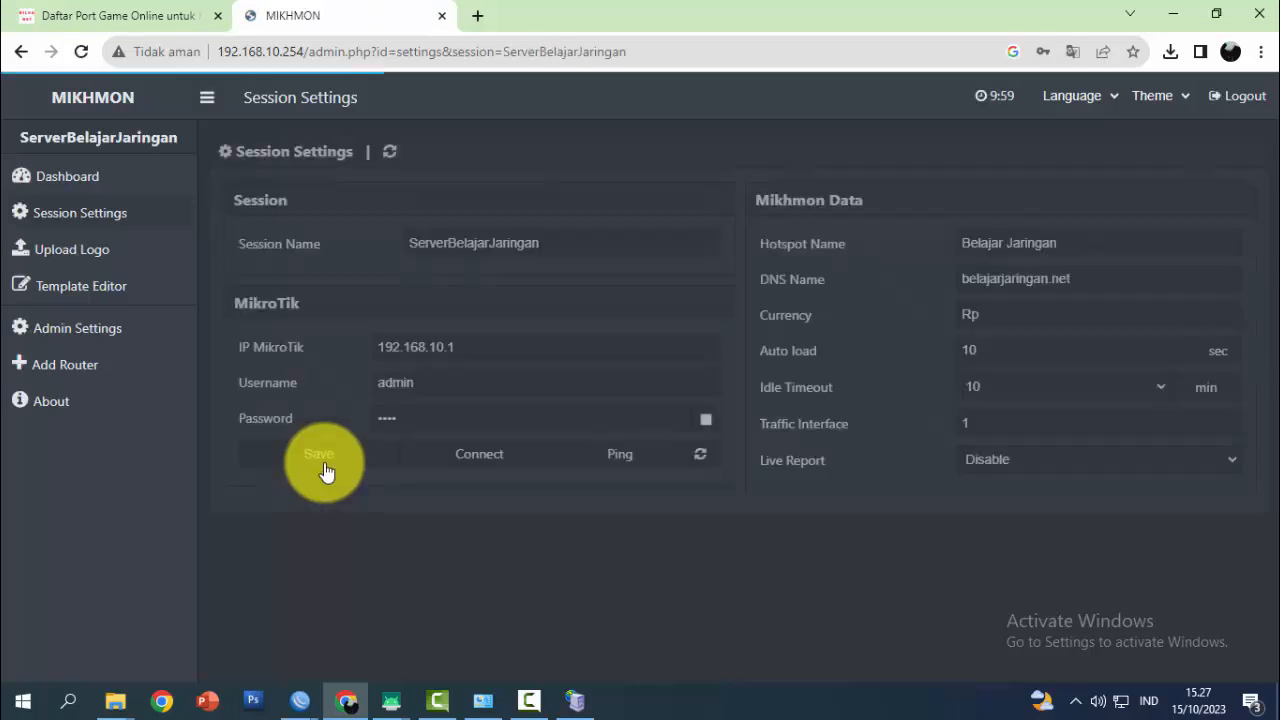
pyautogui.click(620, 455)
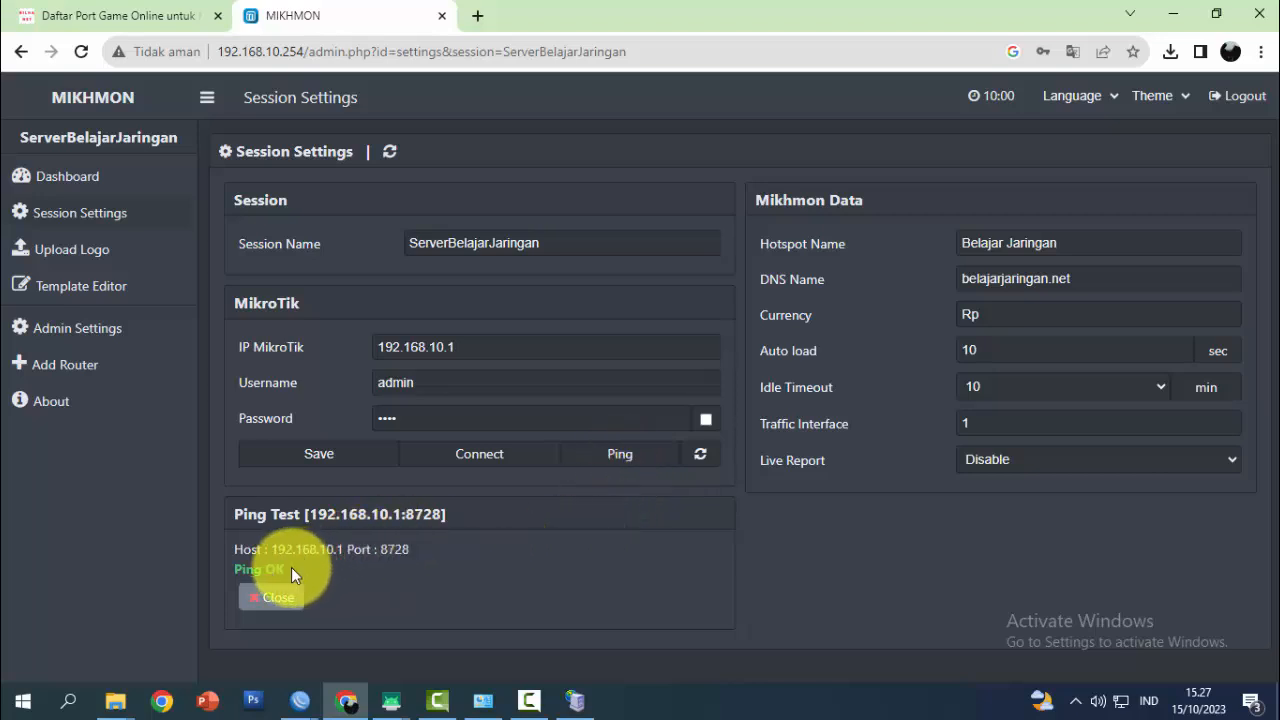
pyautogui.moveTo(291, 567); pyautogui.dragTo(233, 567)
# Connect to the hAP ac lite router and expand Hotspot > User Profile in the sidebar
pyautogui.click(482, 464)
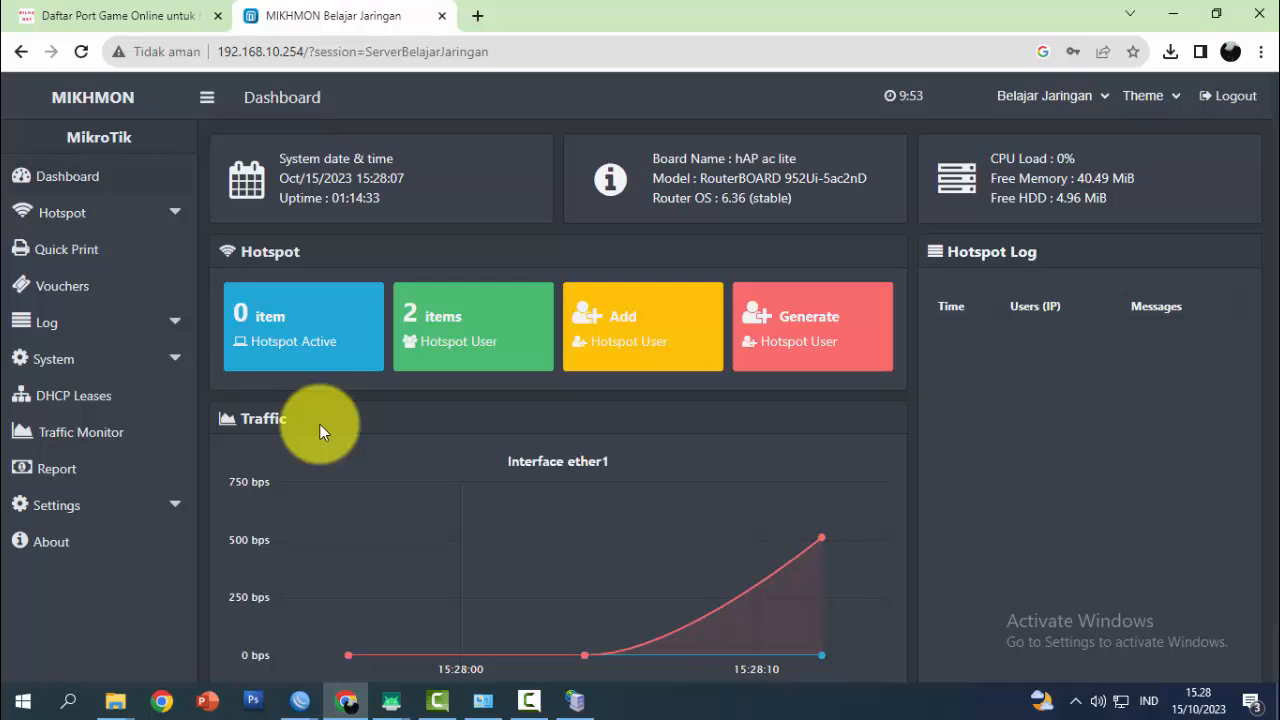
pyautogui.click(175, 216)
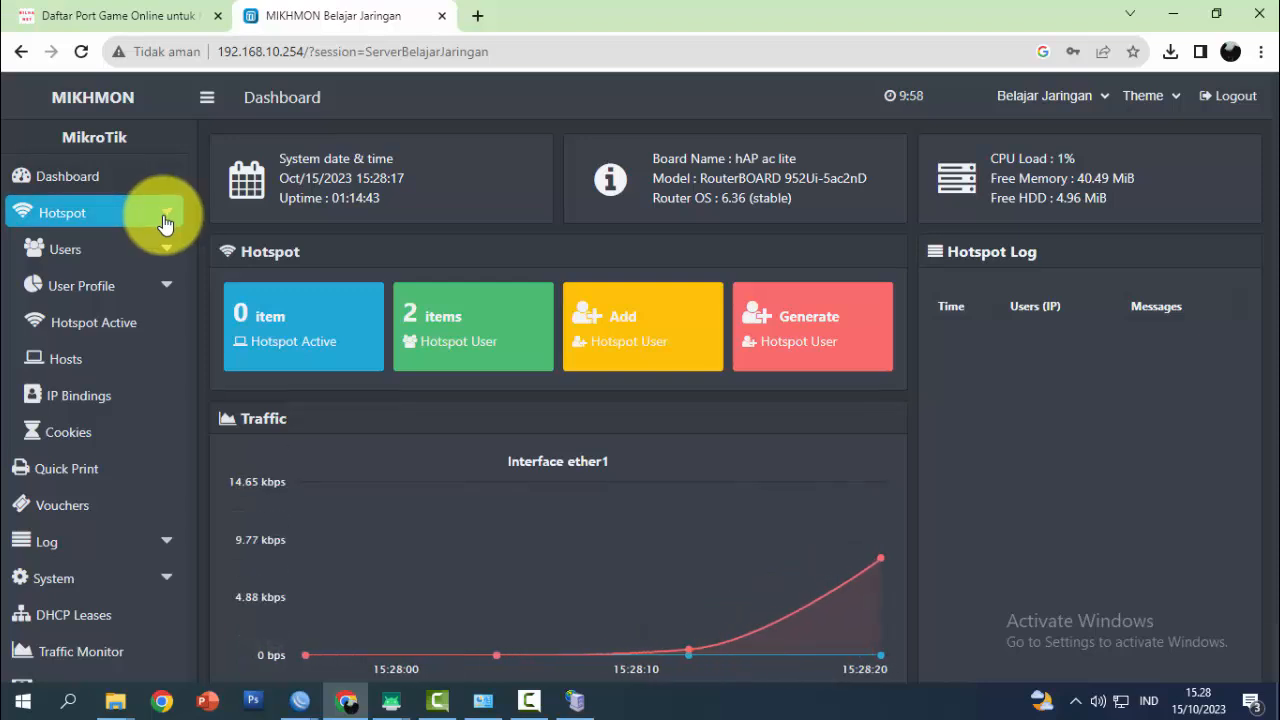
pyautogui.click(167, 296)
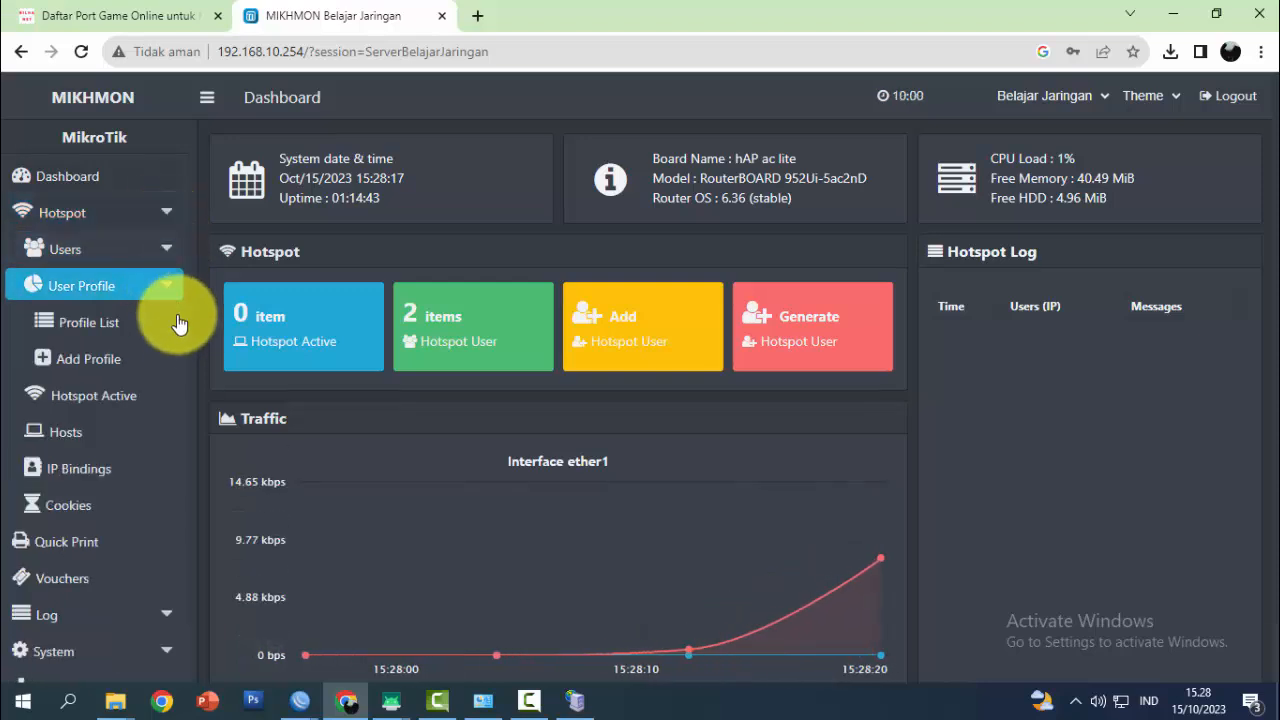
# Start a new user profile named Paket-1000 on address pool hs-pool-6 with 1 shared user
pyautogui.click(113, 366)
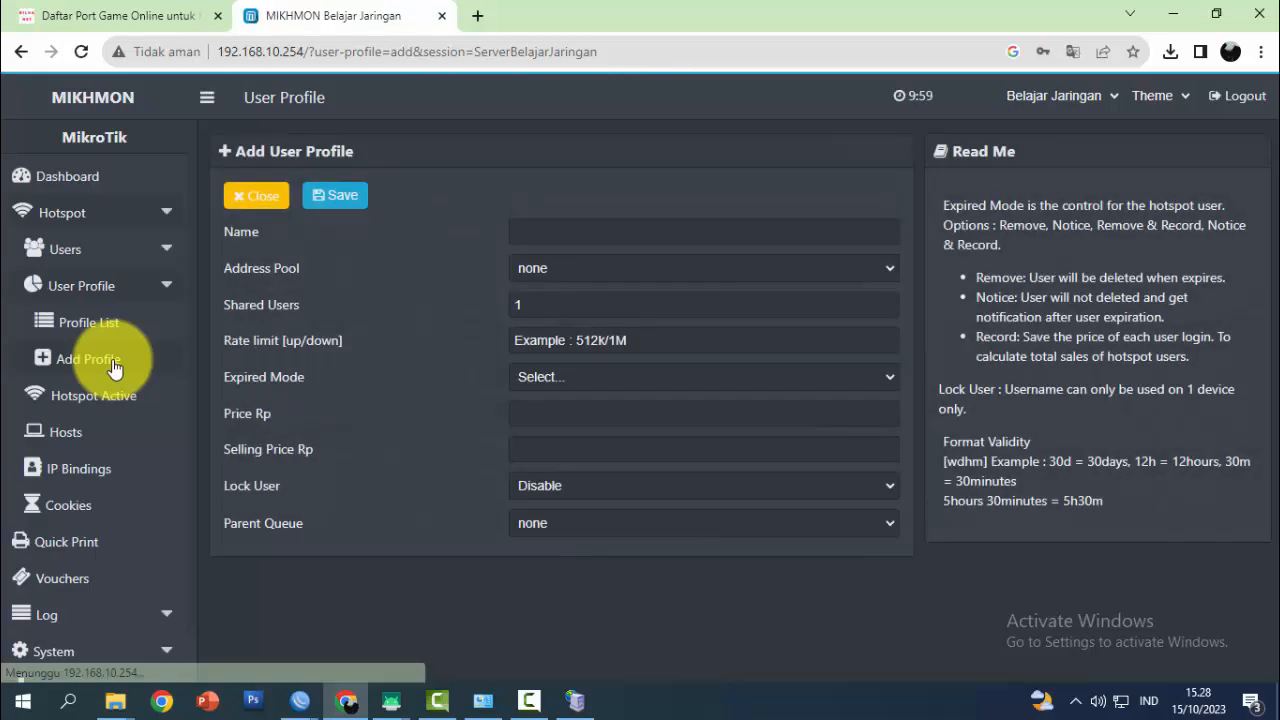
pyautogui.click(541, 236)
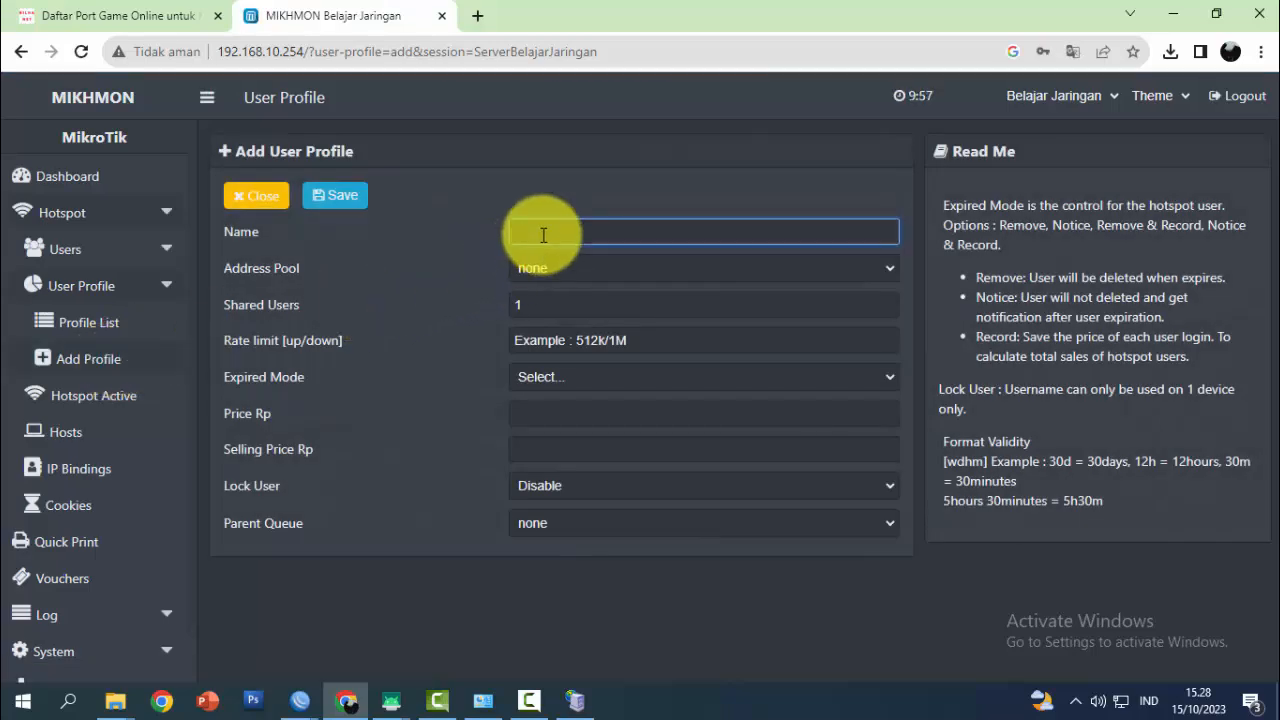
pyautogui.write('Paket 1')
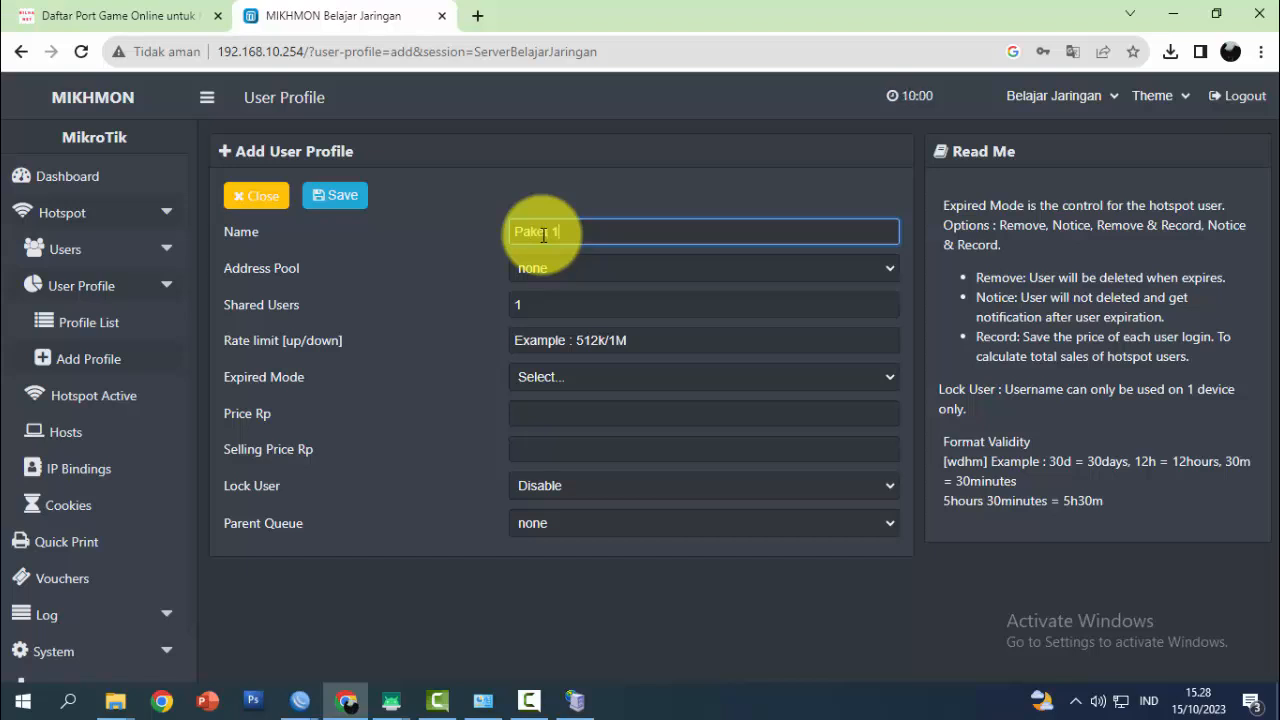
pyautogui.write('000')
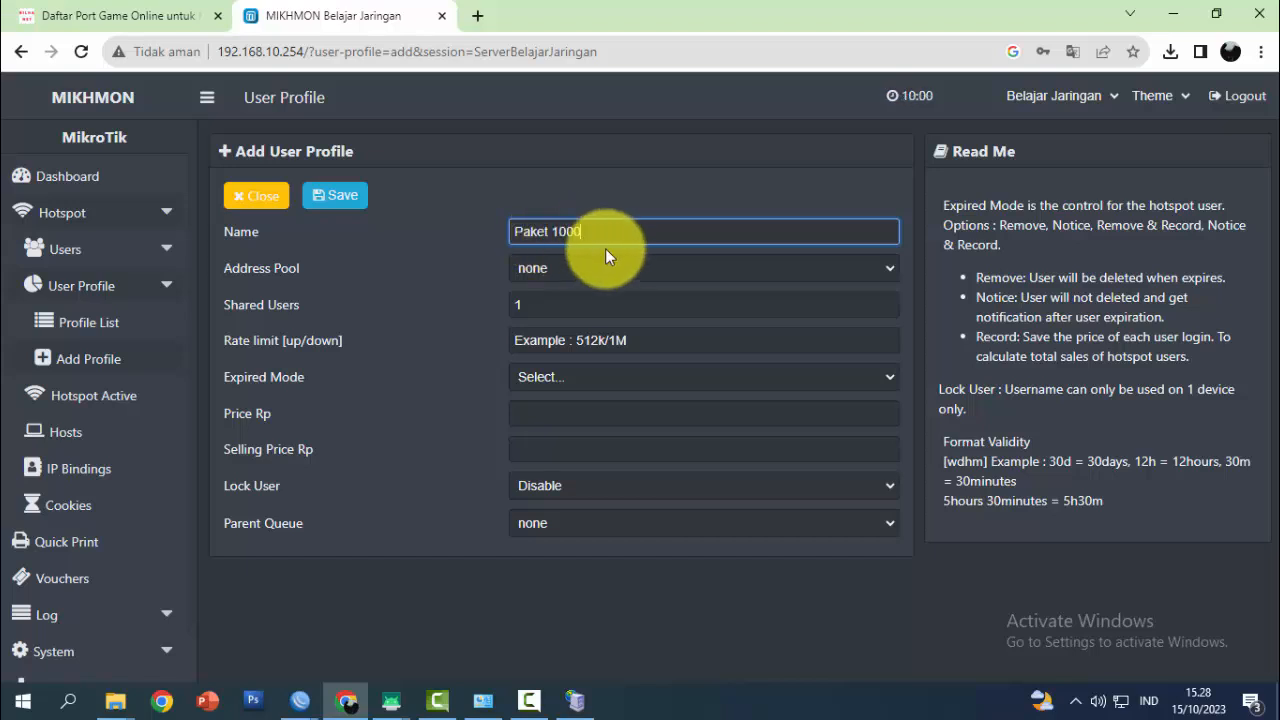
pyautogui.click(625, 278)
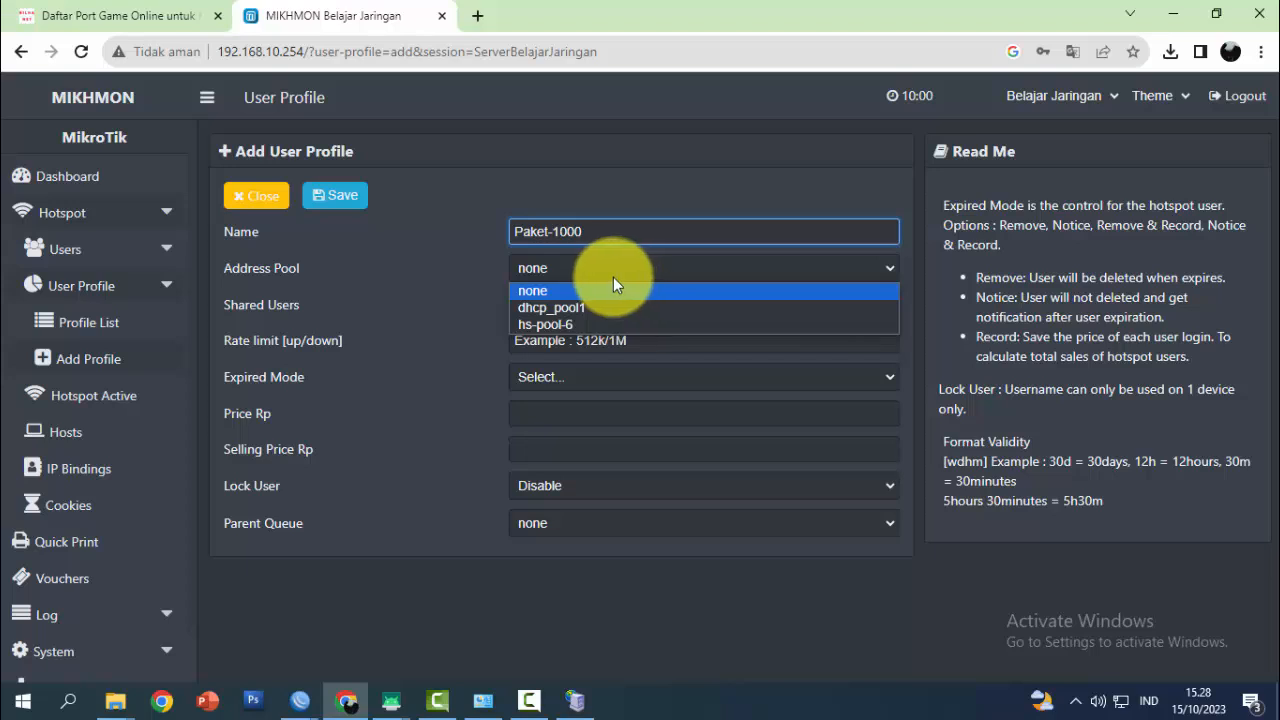
pyautogui.click(553, 325)
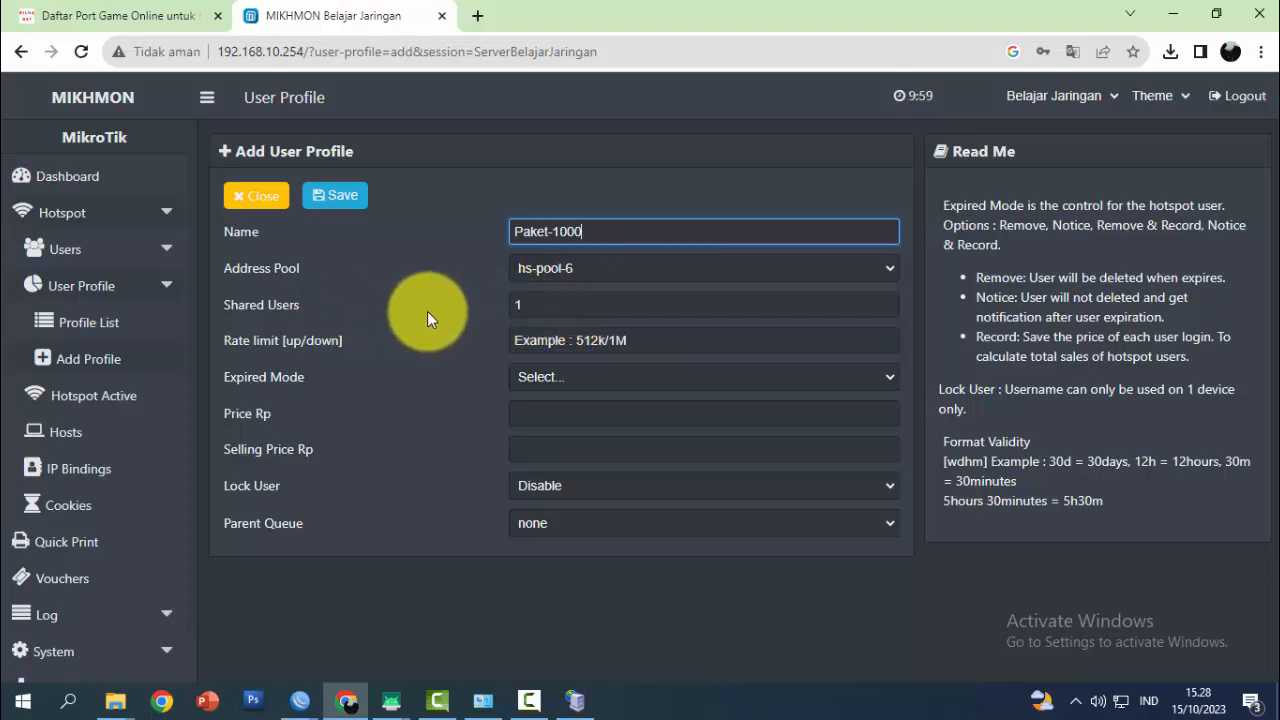
pyautogui.click(542, 305)
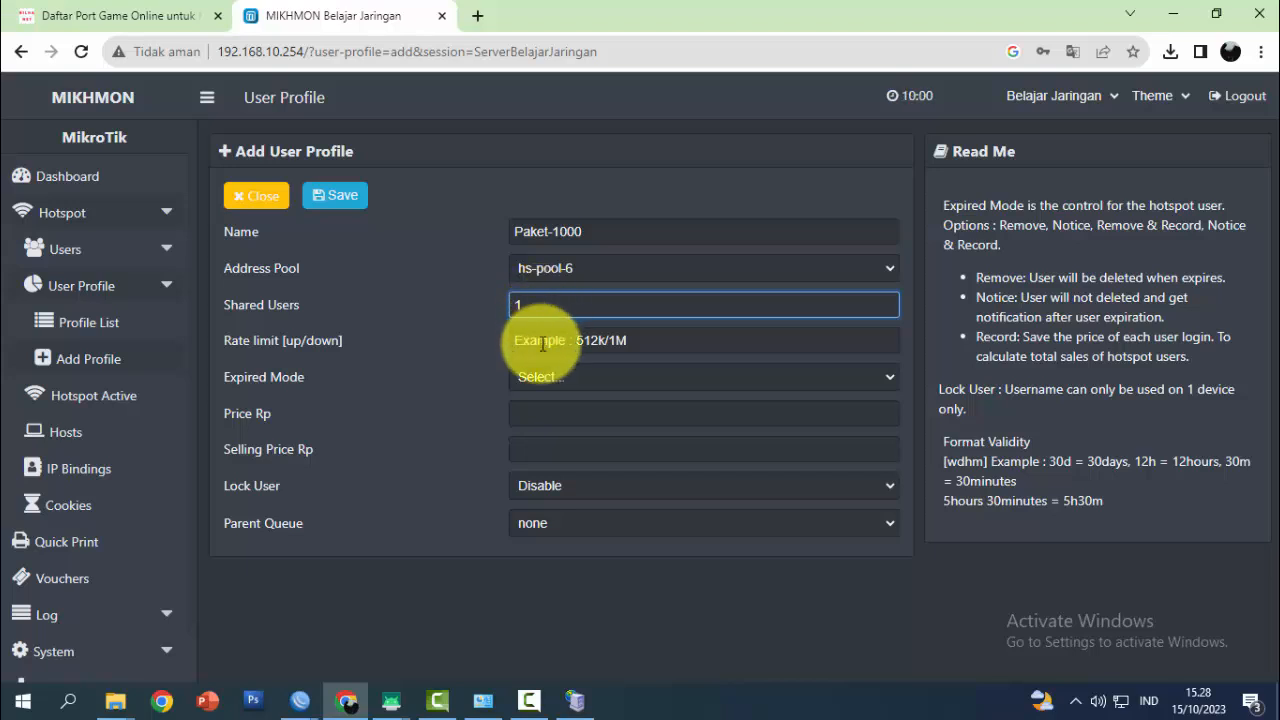
# Give the profile a 1M/1M rate limit and Remove & Record expired mode
pyautogui.click(543, 345)
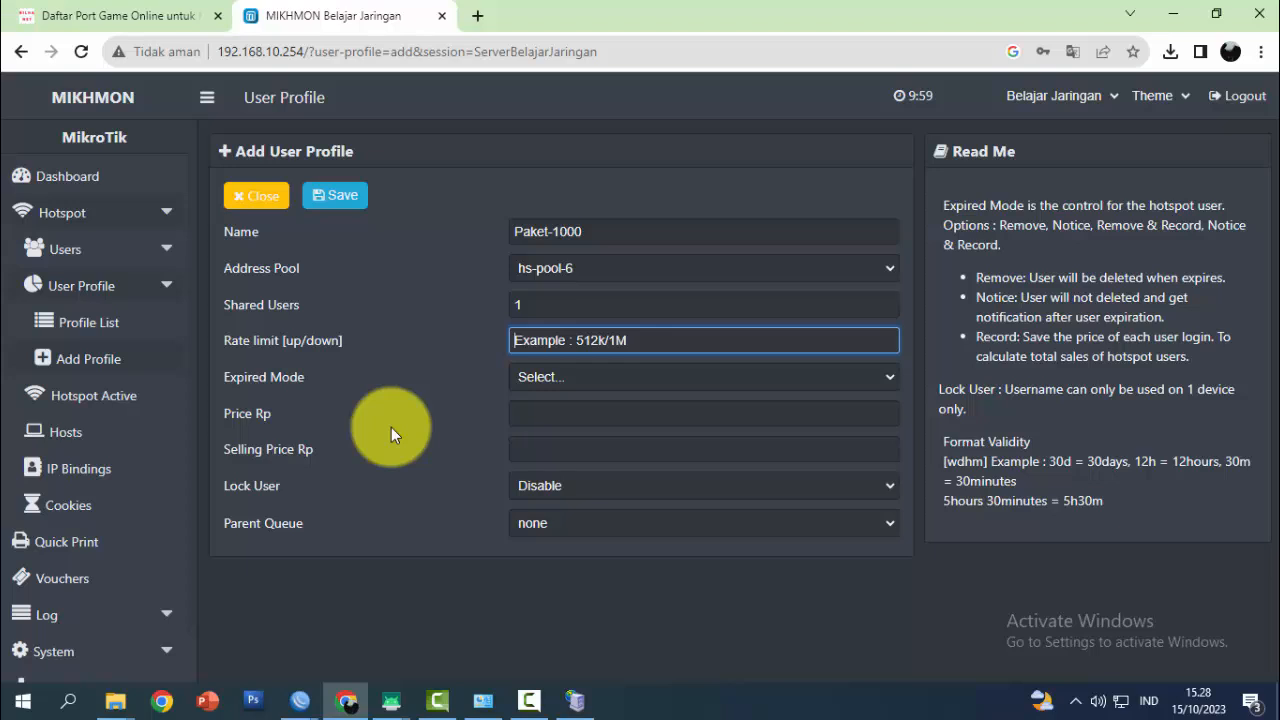
pyautogui.write('1M')
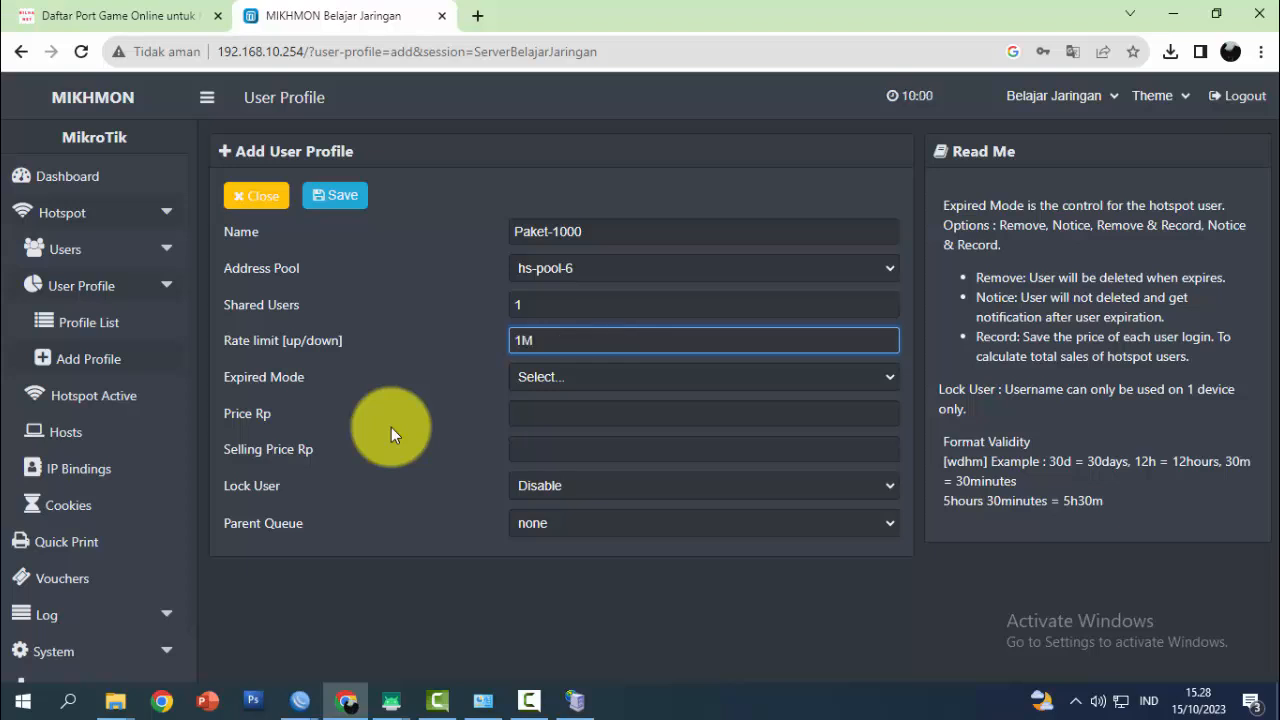
pyautogui.write('/1M')
pyautogui.click(609, 376)
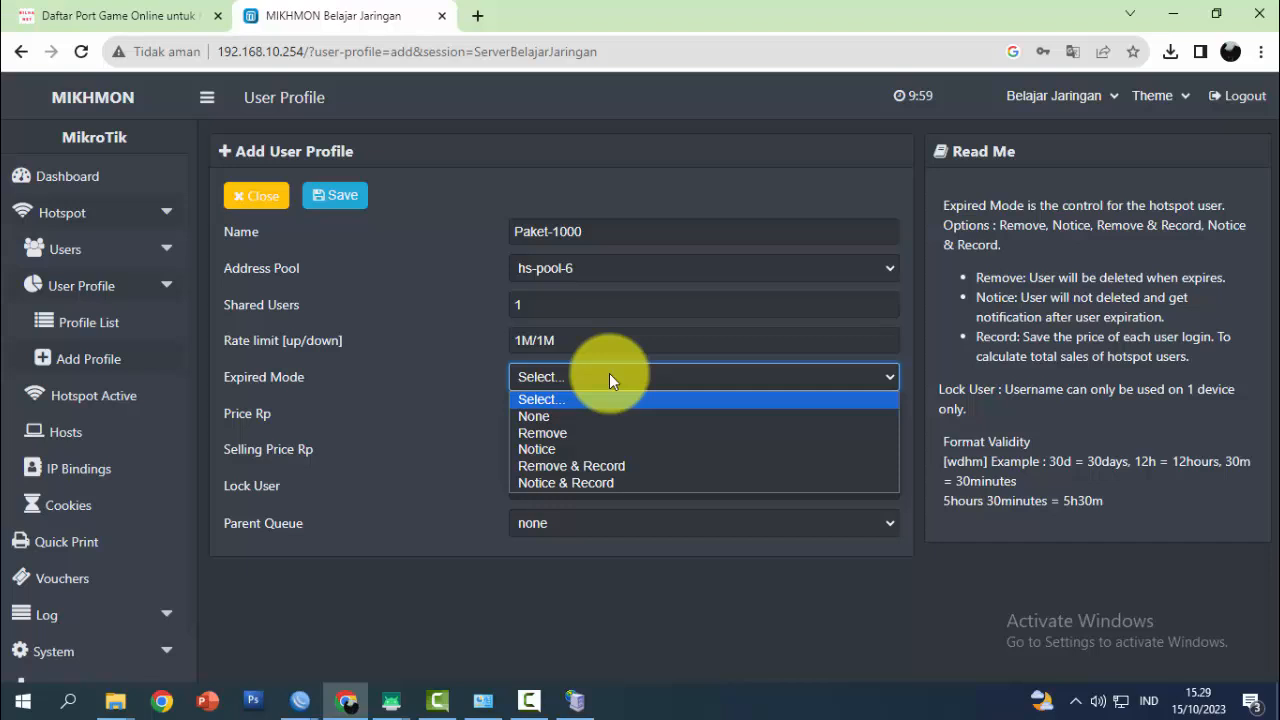
pyautogui.click(613, 464)
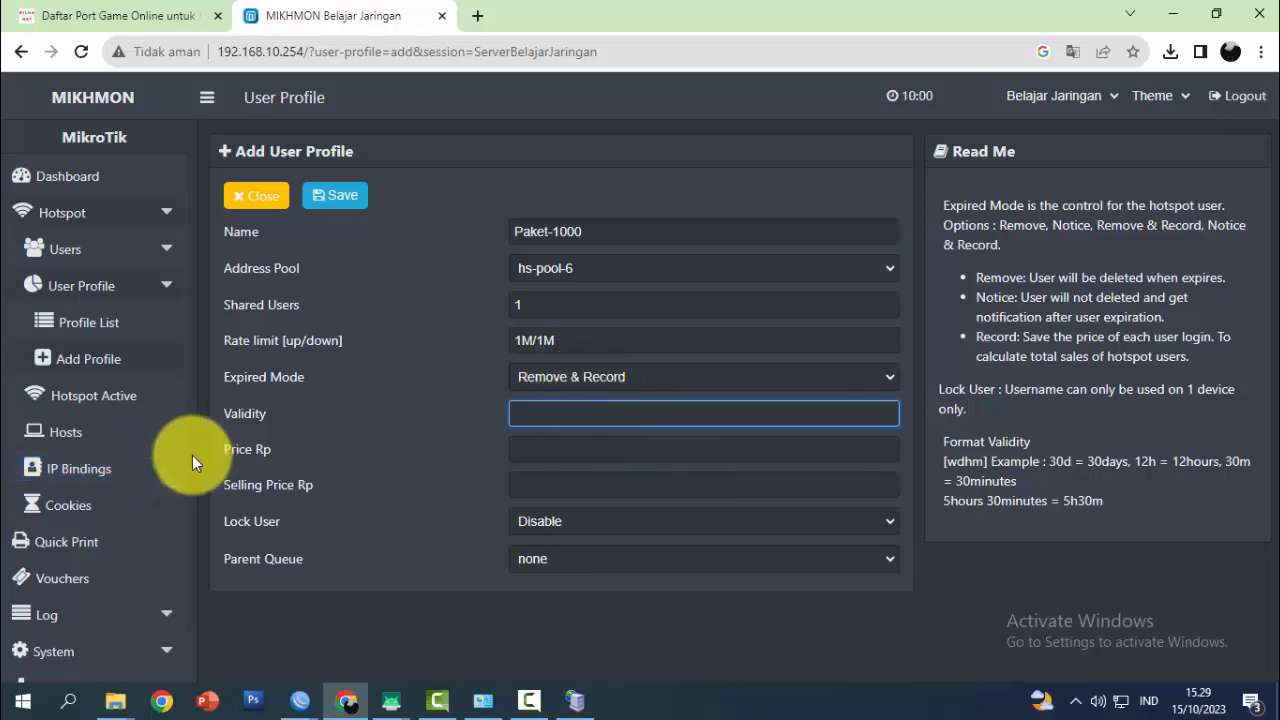
# Set validity to 6h and both price and selling price to 1000
pyautogui.scroll(-2, 195, 520)
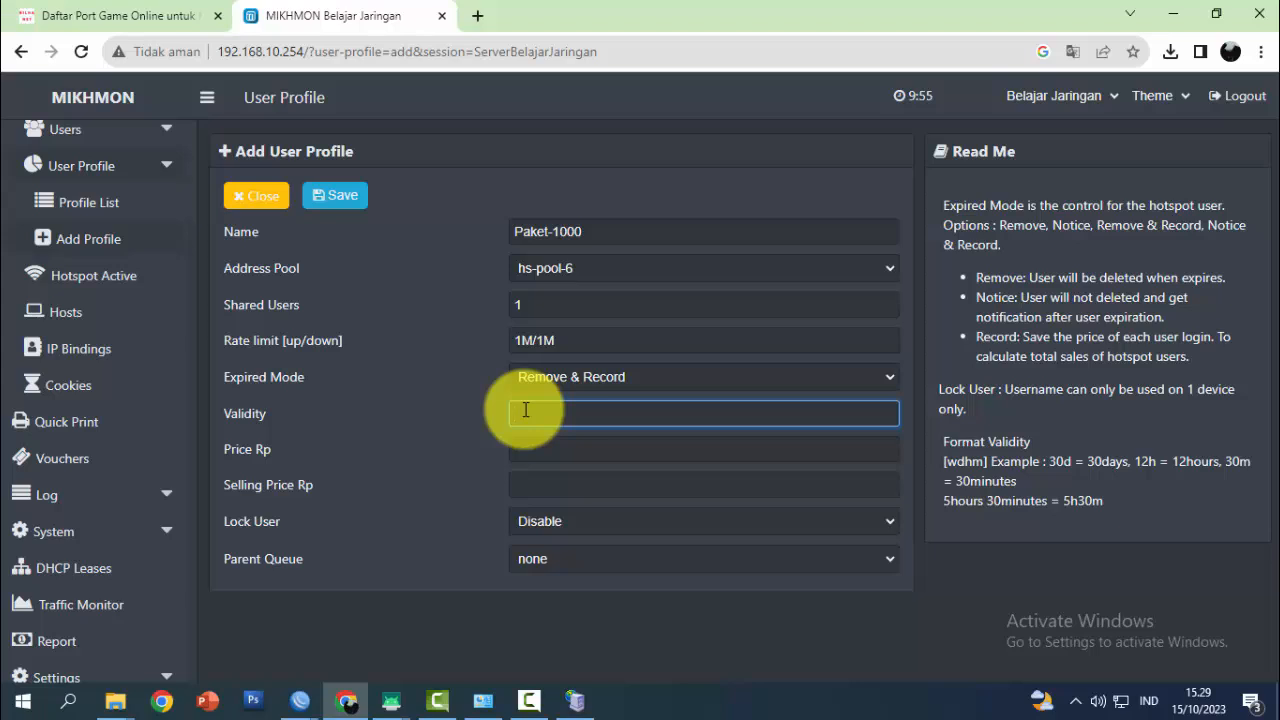
pyautogui.write('6h')
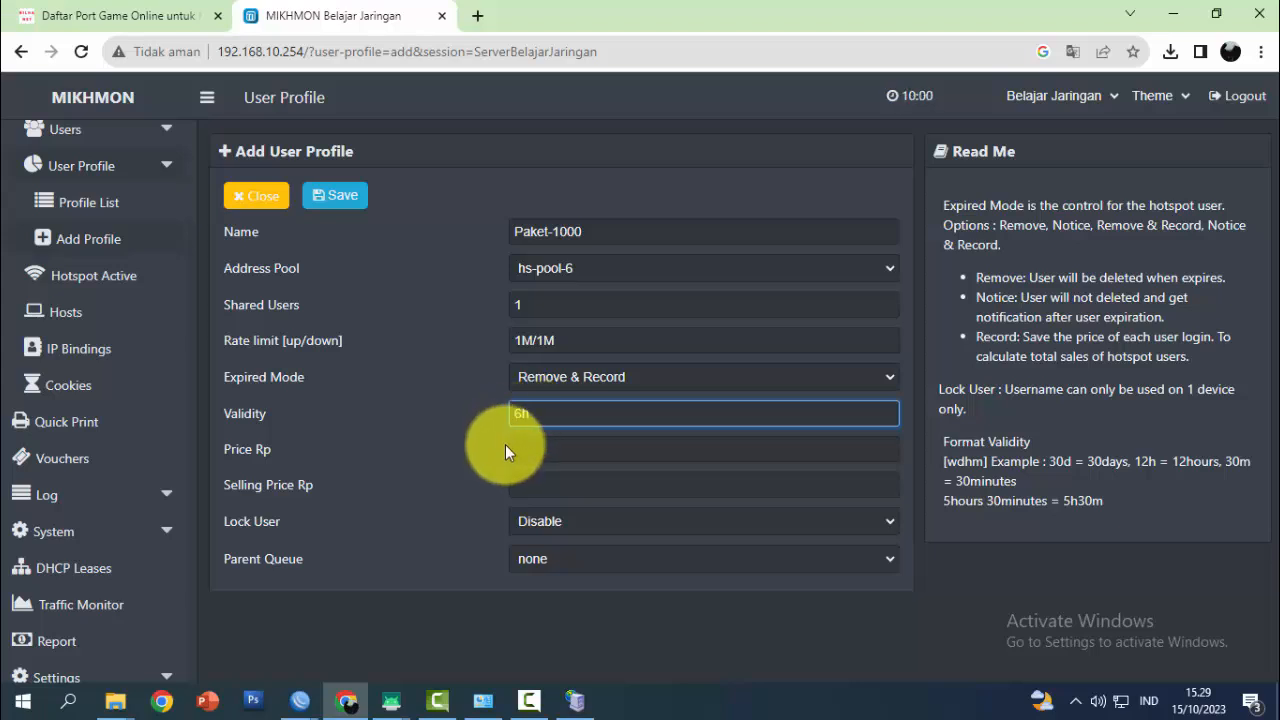
pyautogui.click(537, 451)
pyautogui.write('1000')
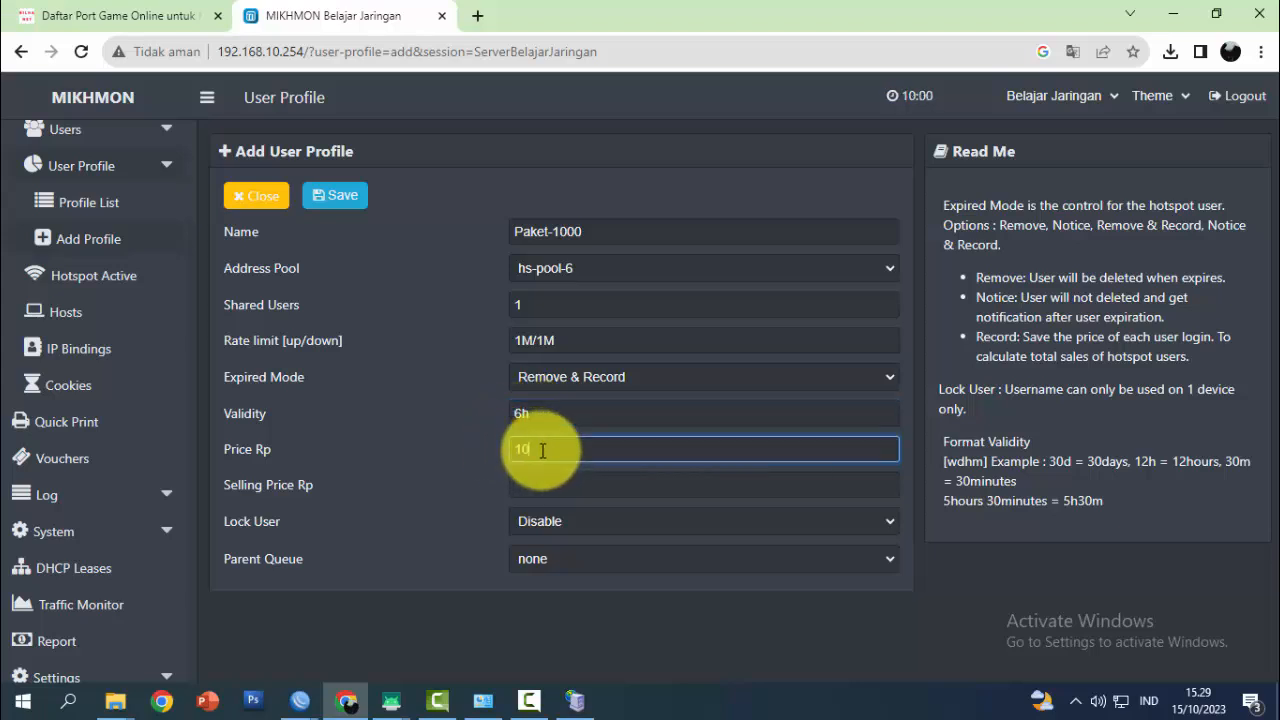
pyautogui.click(541, 486)
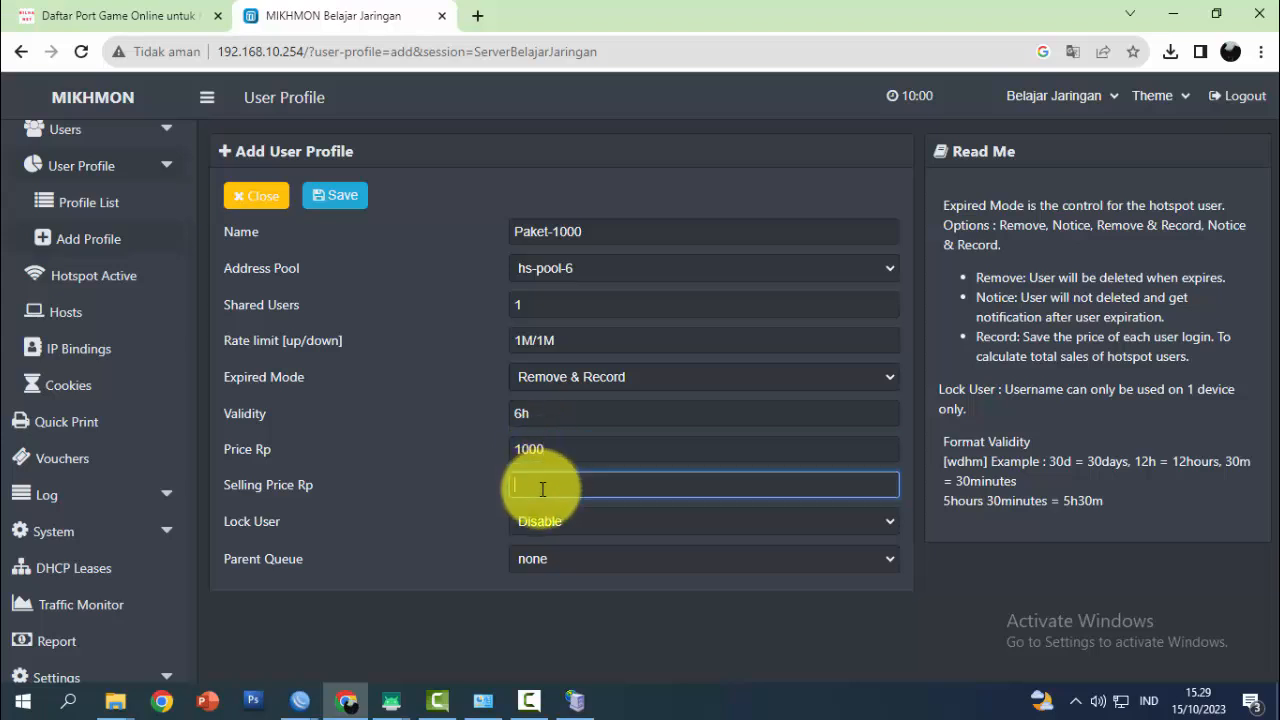
pyautogui.write('100')
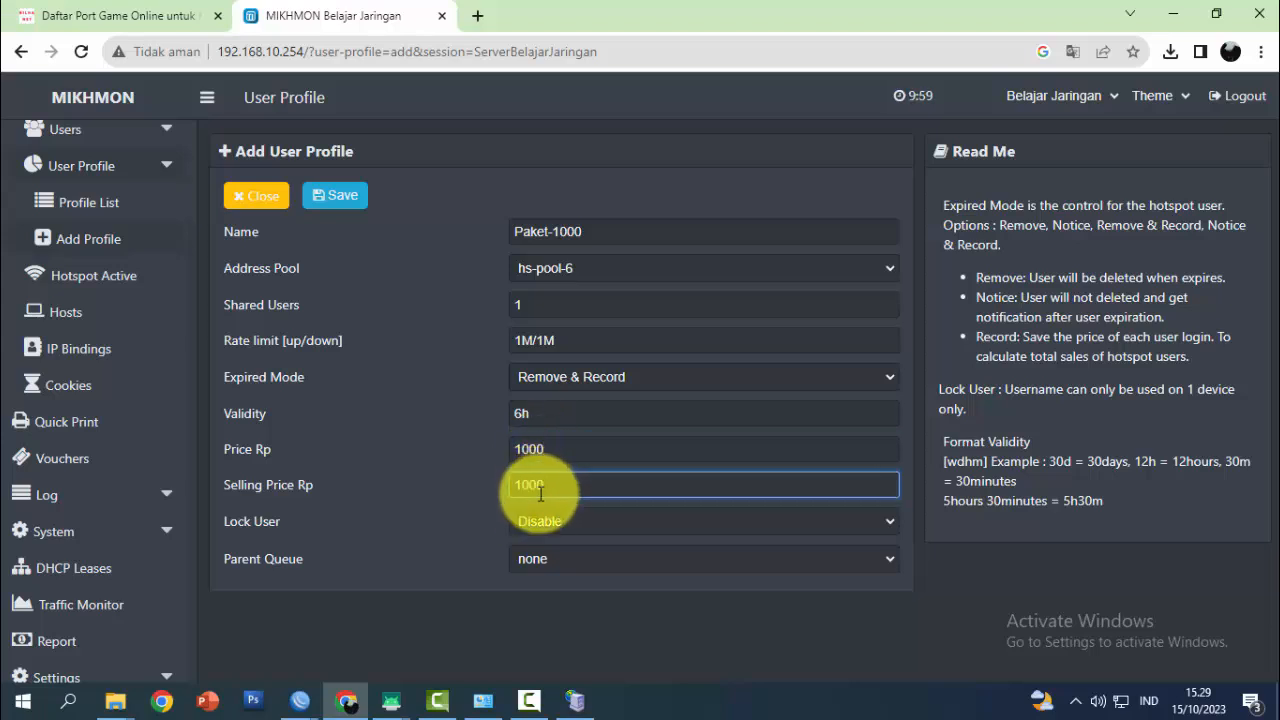
pyautogui.write('0')
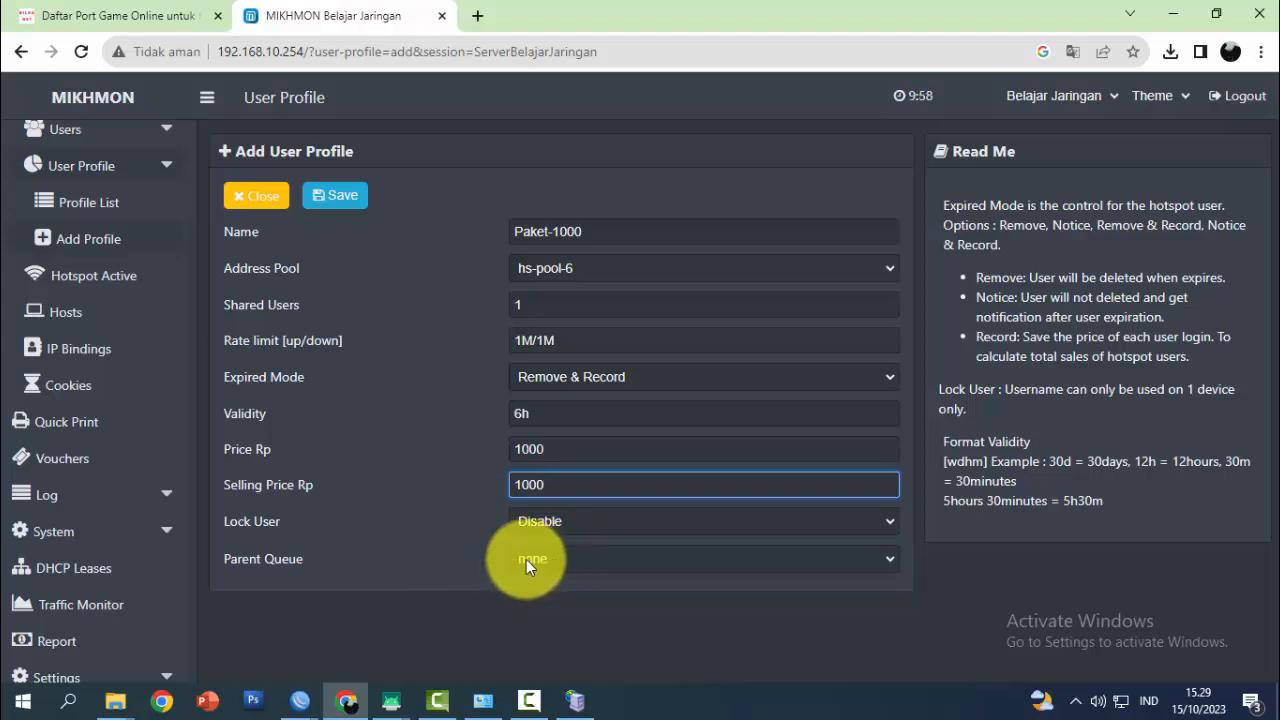
# Save the Paket-1000 profile and expand Users in the Hotspot sidebar
pyautogui.click(340, 198)
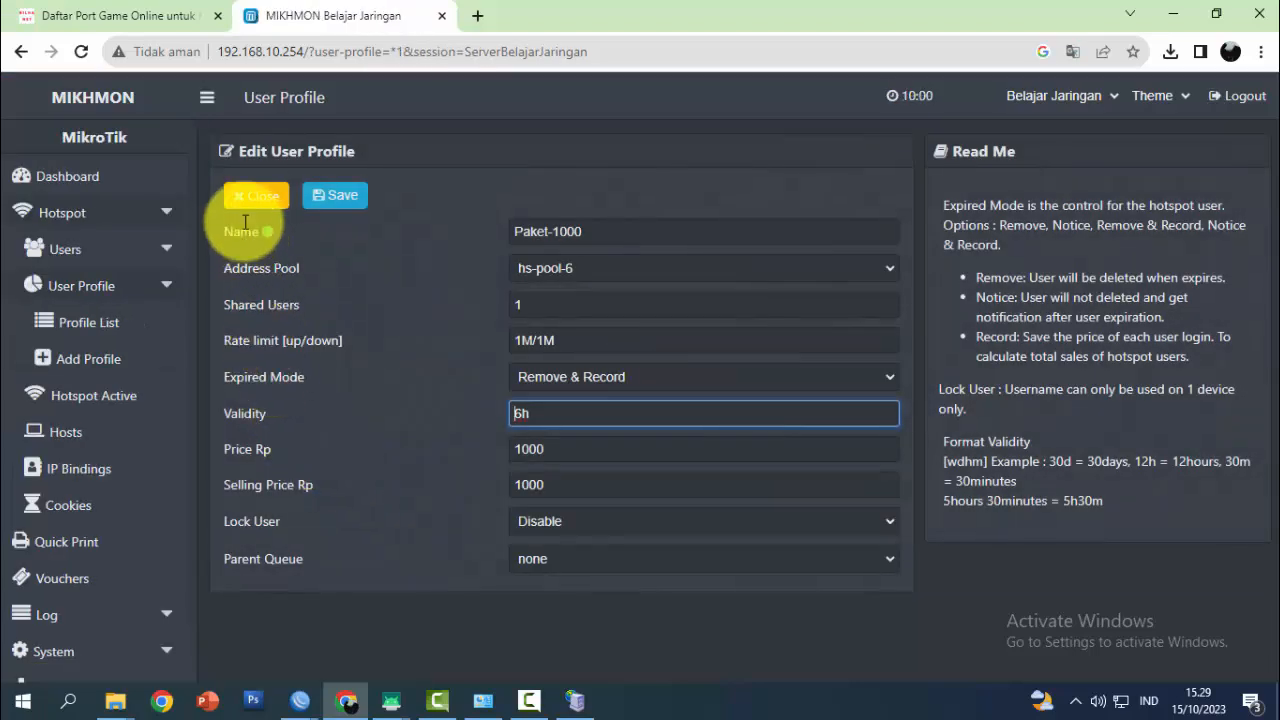
pyautogui.click(165, 255)
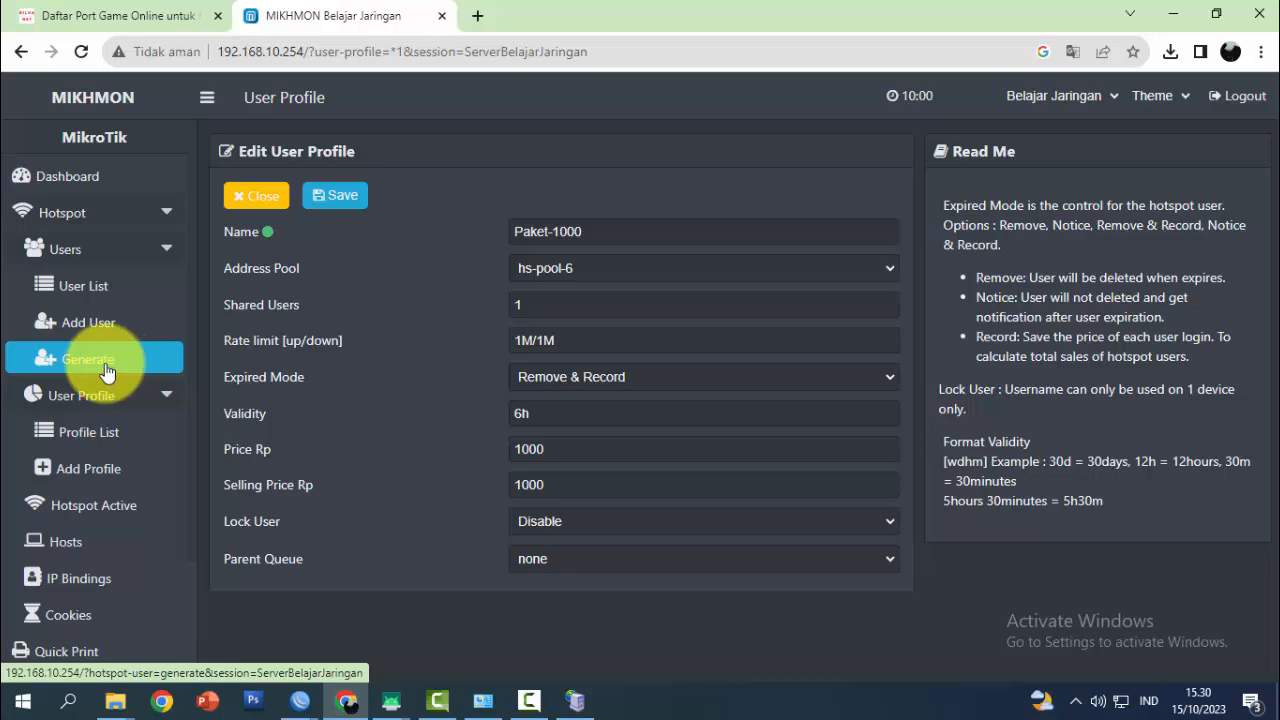
# Begin a Generate User batch: quantity 100, Username = Password mode, name length 5
pyautogui.click(106, 370)
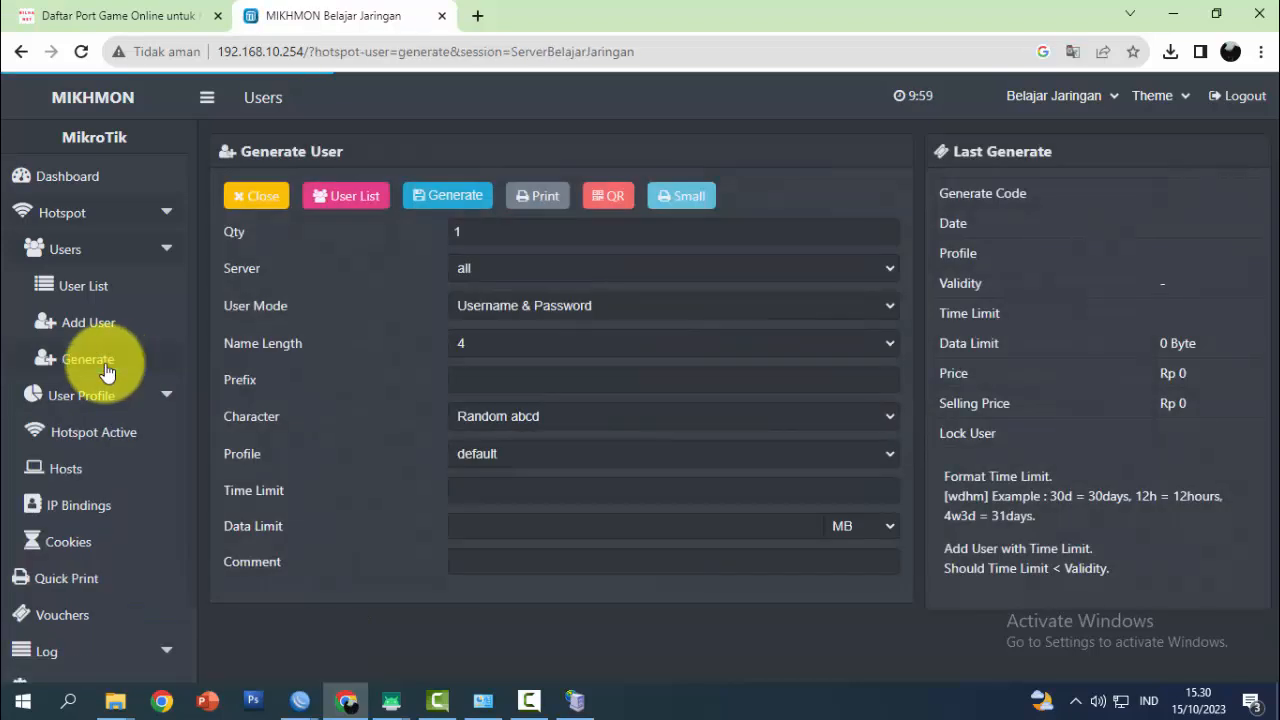
pyautogui.click(470, 231)
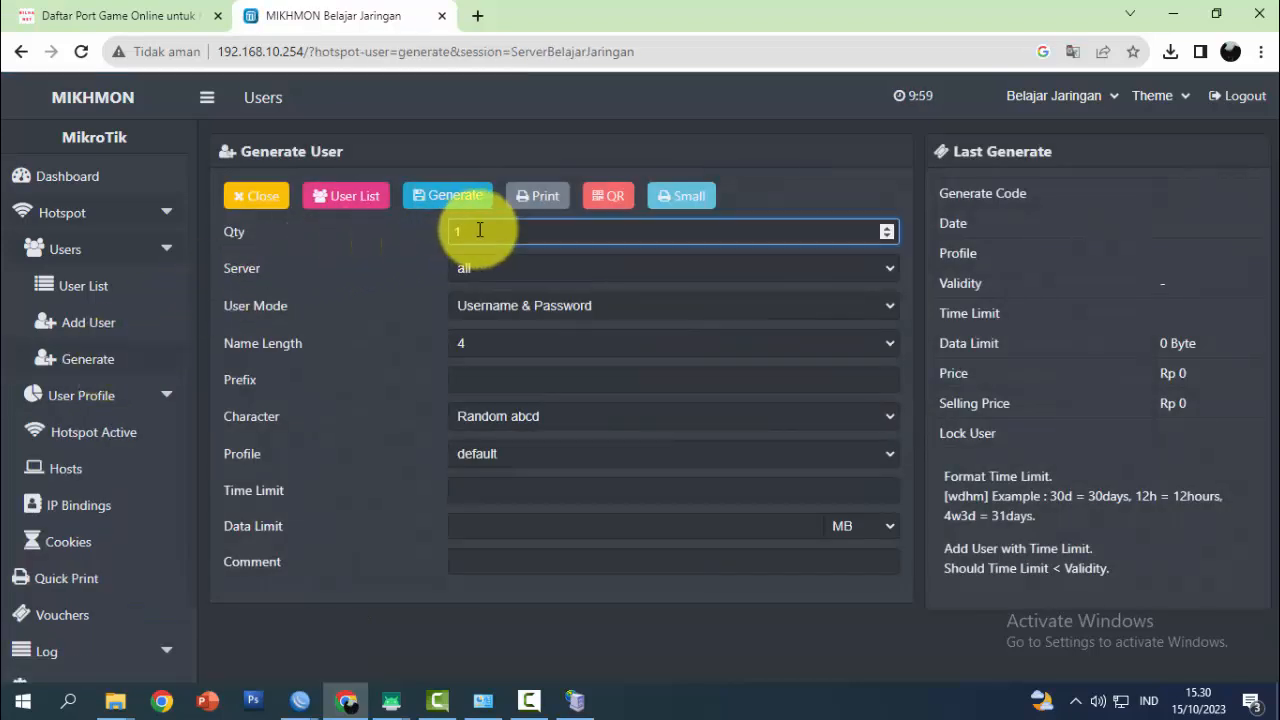
pyautogui.write('00')
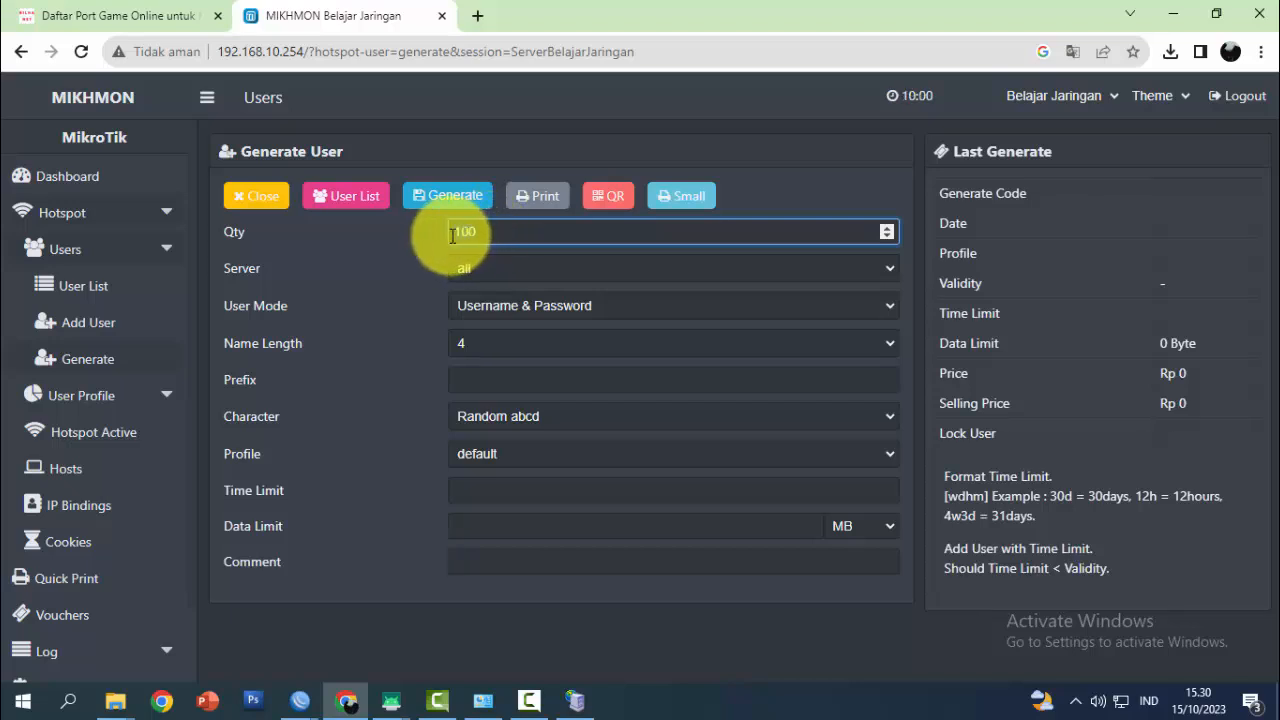
pyautogui.moveTo(451, 234); pyautogui.dragTo(488, 250)
pyautogui.click(525, 311)
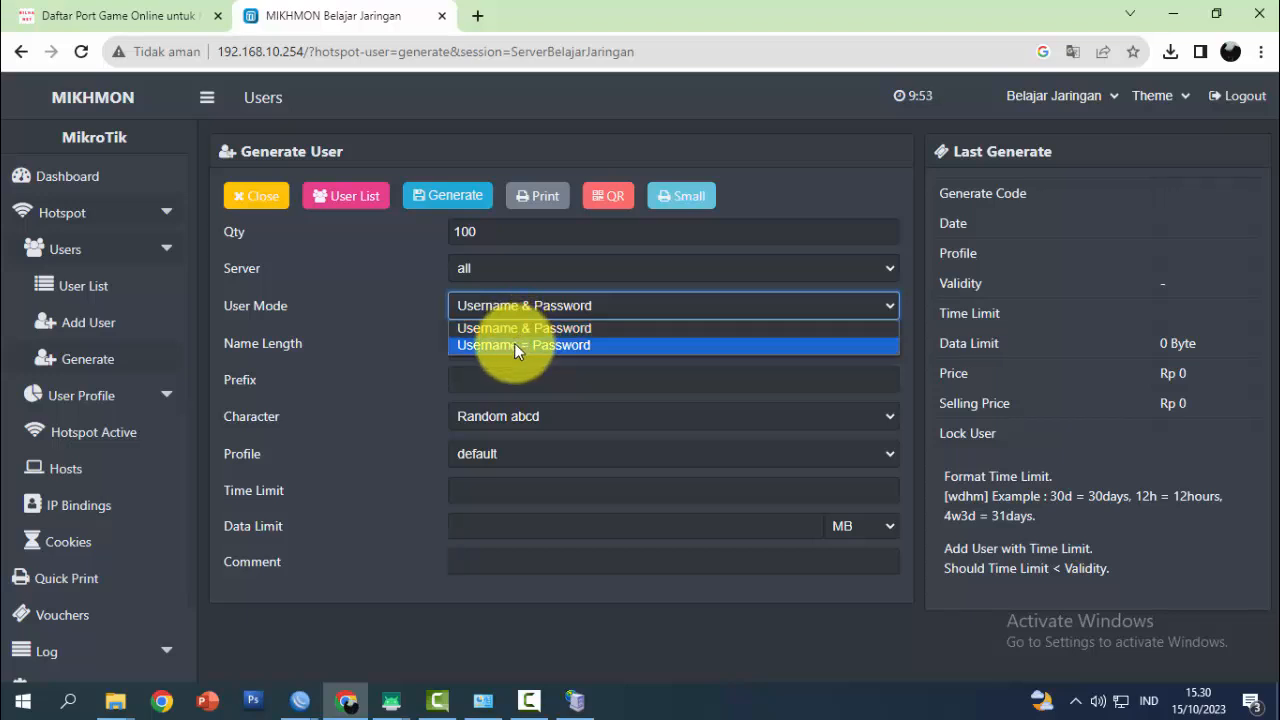
pyautogui.click(514, 343)
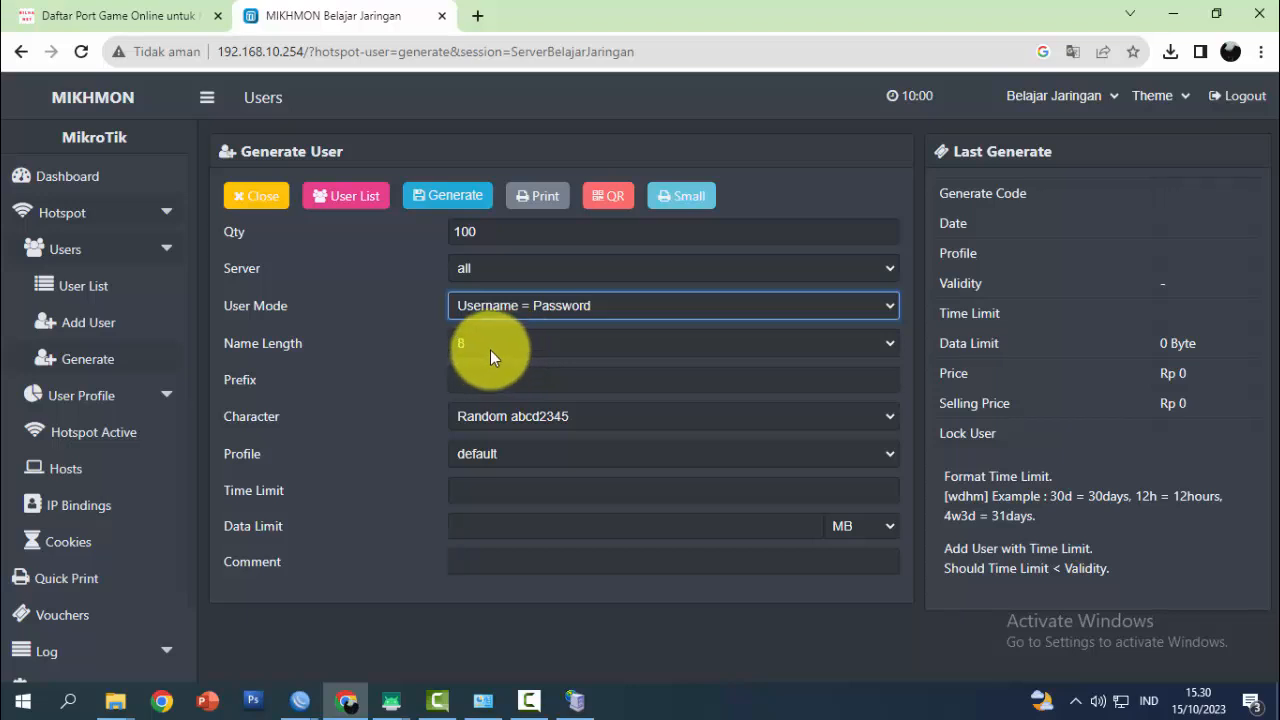
pyautogui.click(490, 343)
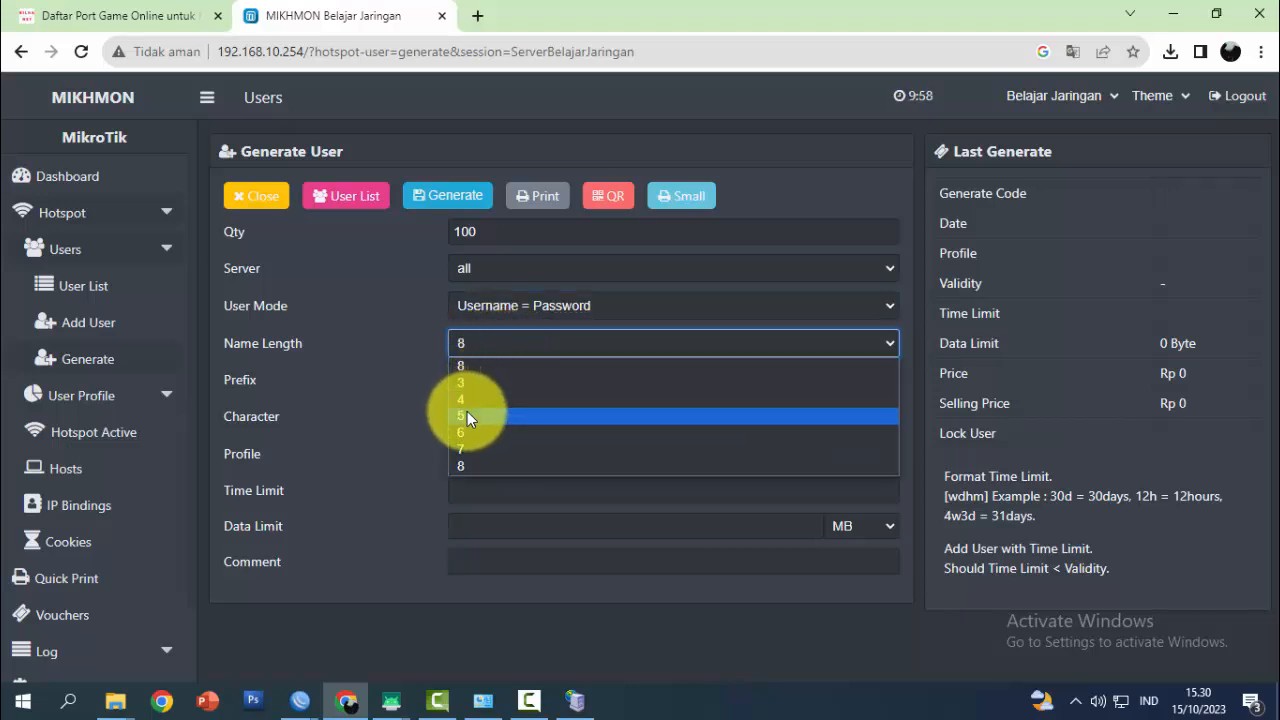
pyautogui.click(467, 416)
# Add prefix pk1, characters 5ab2c34d, profile Paket-1000 and a 6h time limit, then generate
pyautogui.click(479, 380)
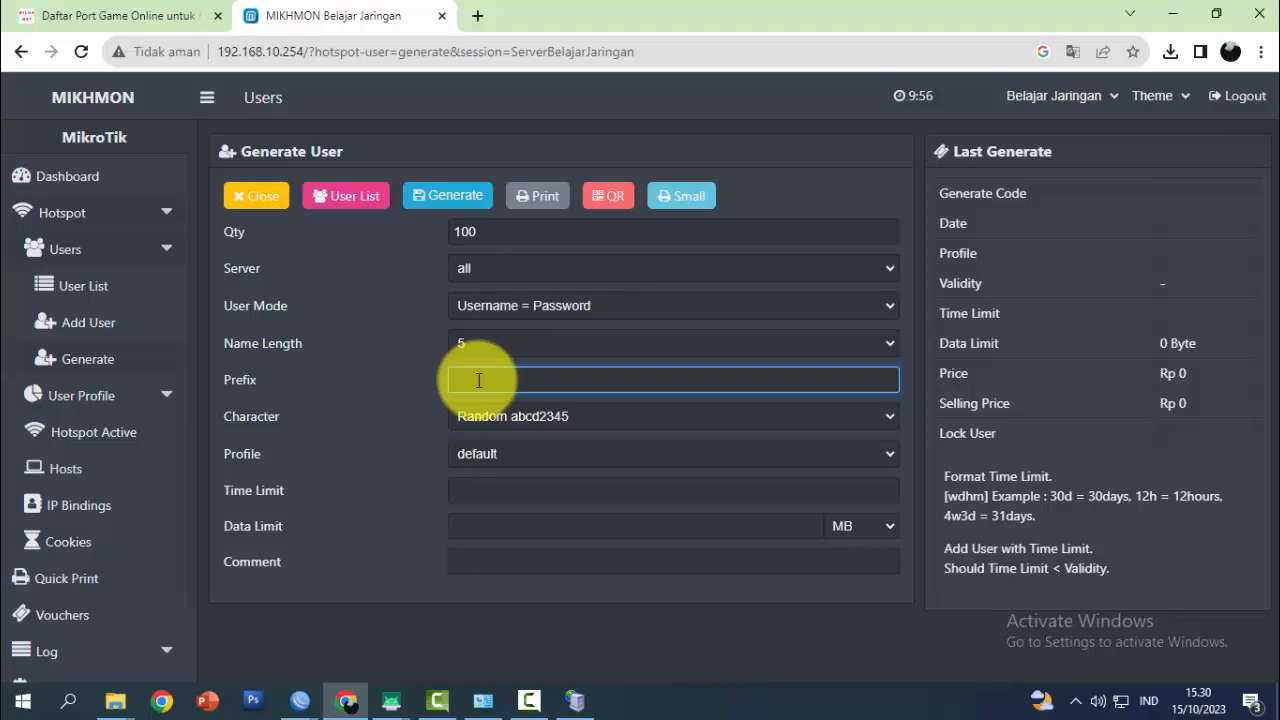
pyautogui.write('pk1')
pyautogui.click(543, 414)
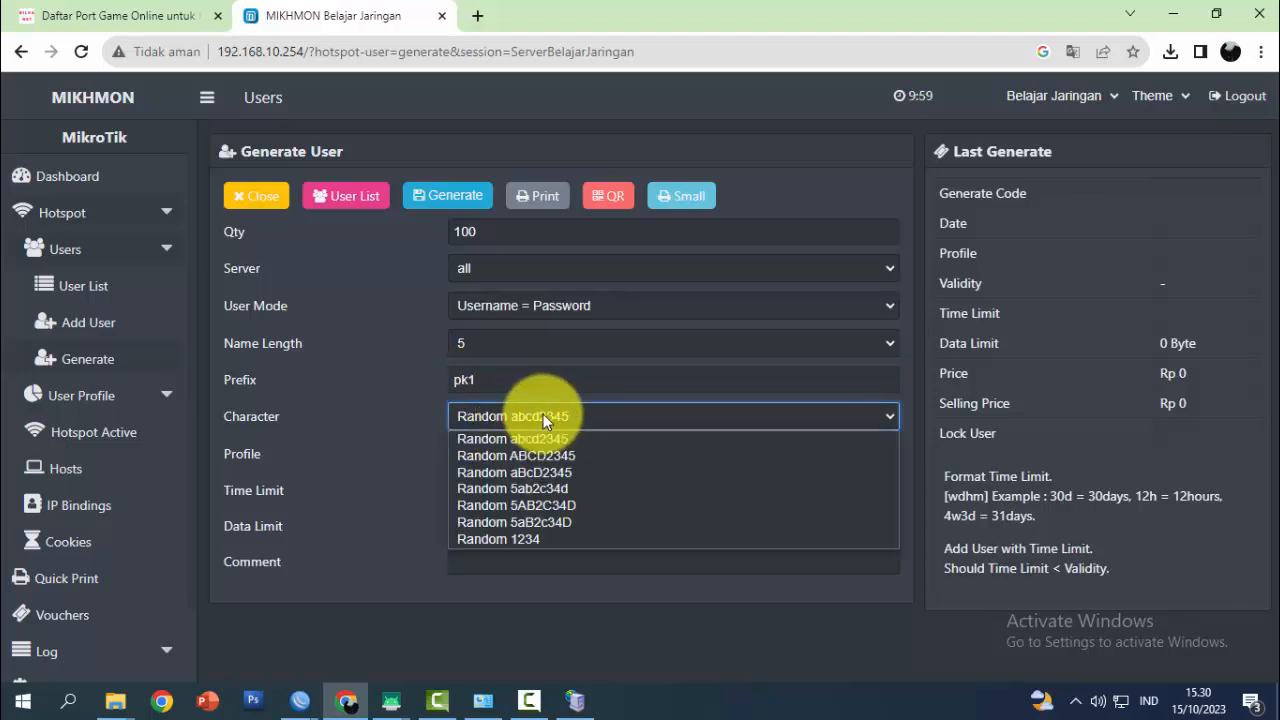
pyautogui.click(568, 491)
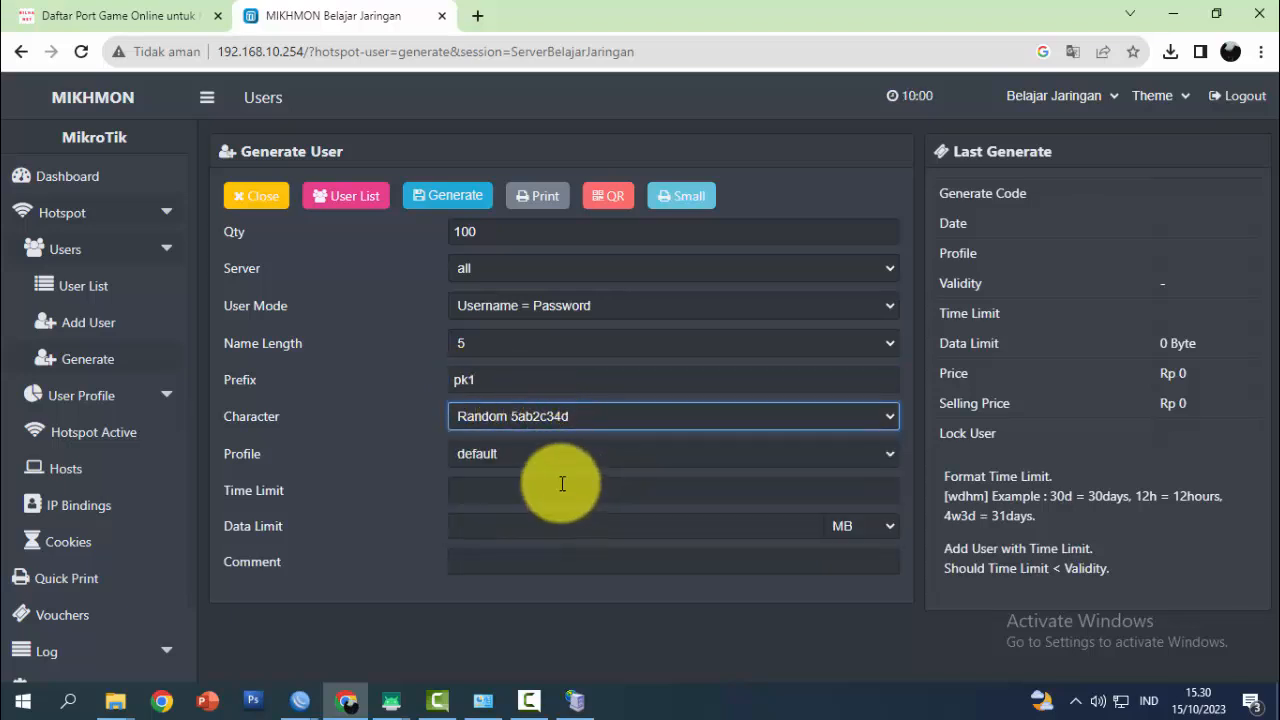
pyautogui.click(511, 456)
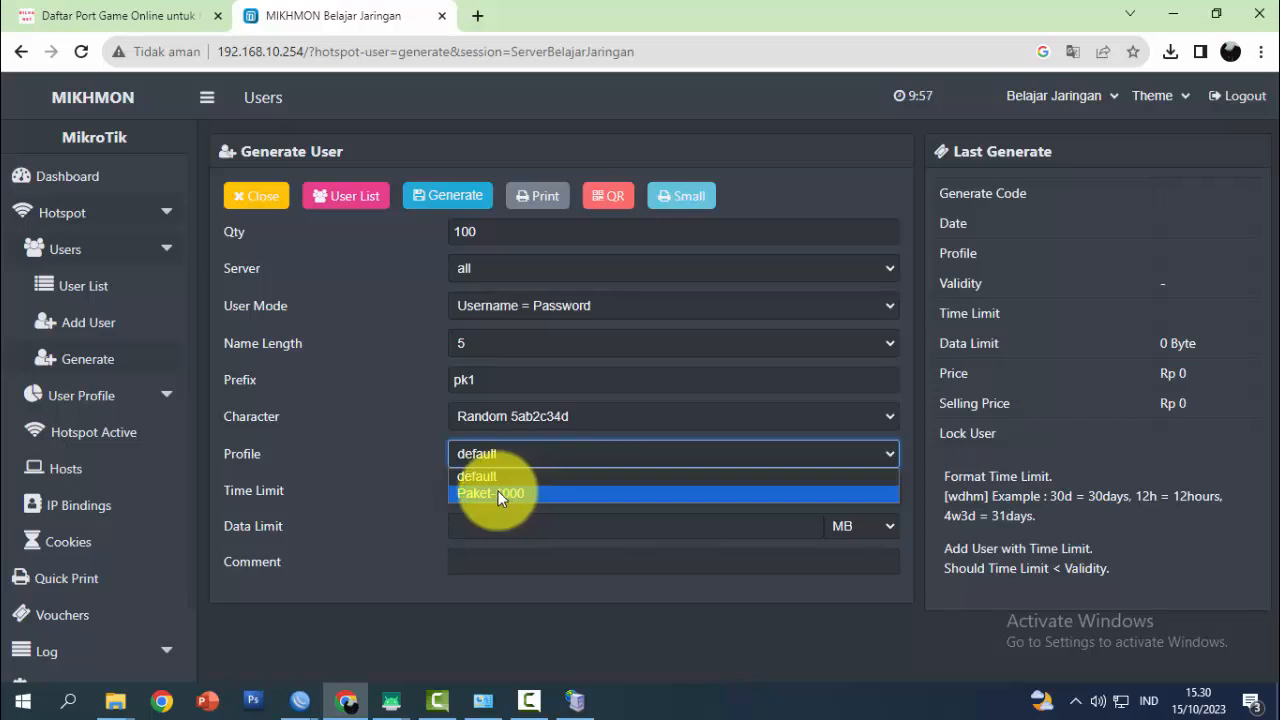
pyautogui.click(498, 491)
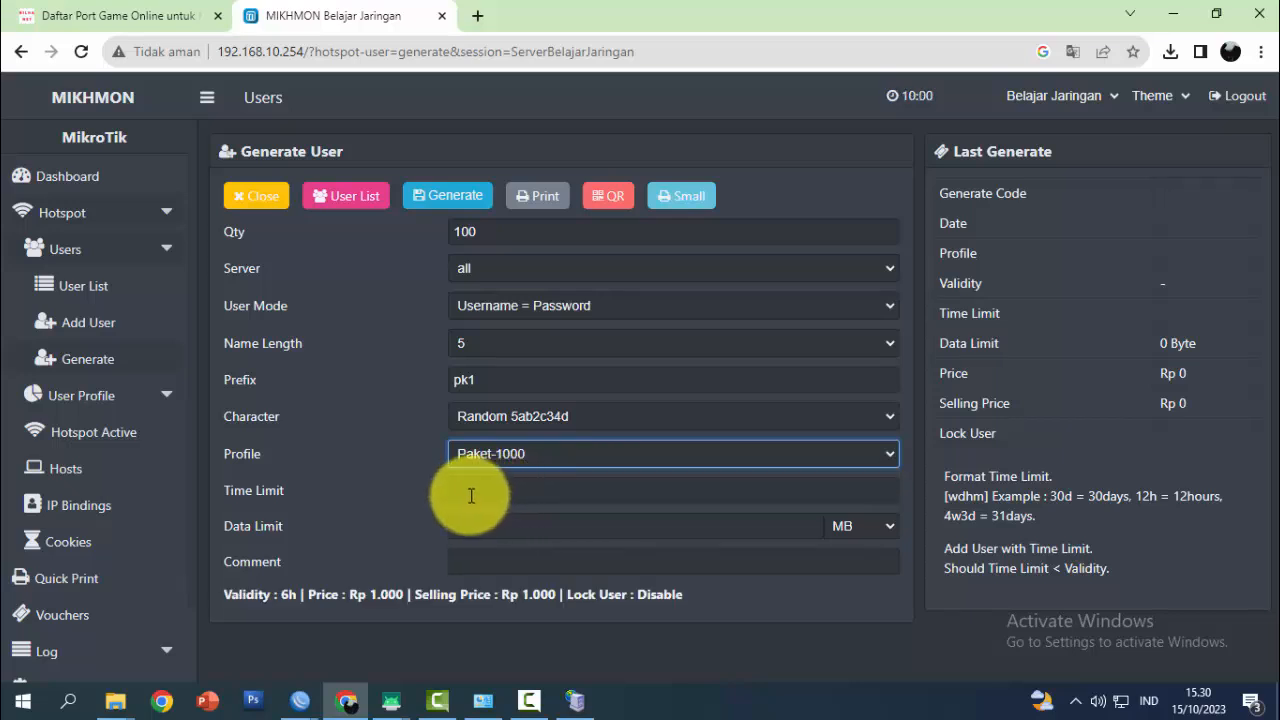
pyautogui.click(470, 495)
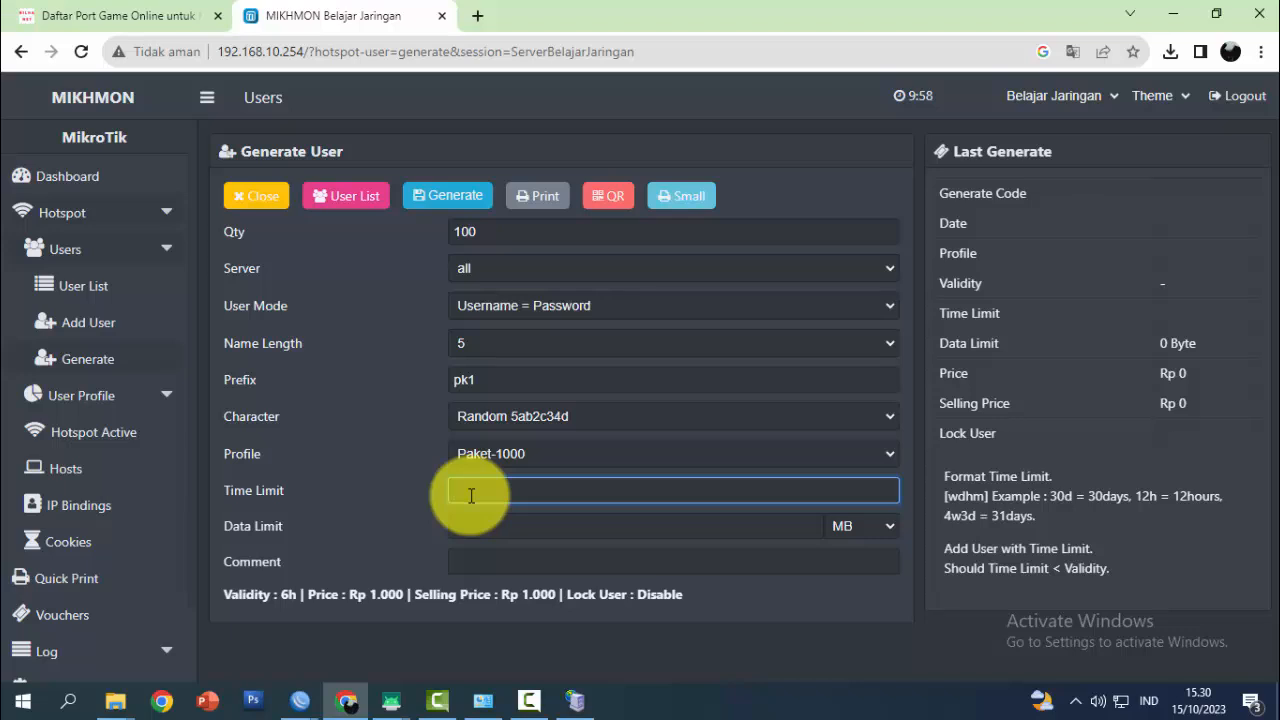
pyautogui.write('6h')
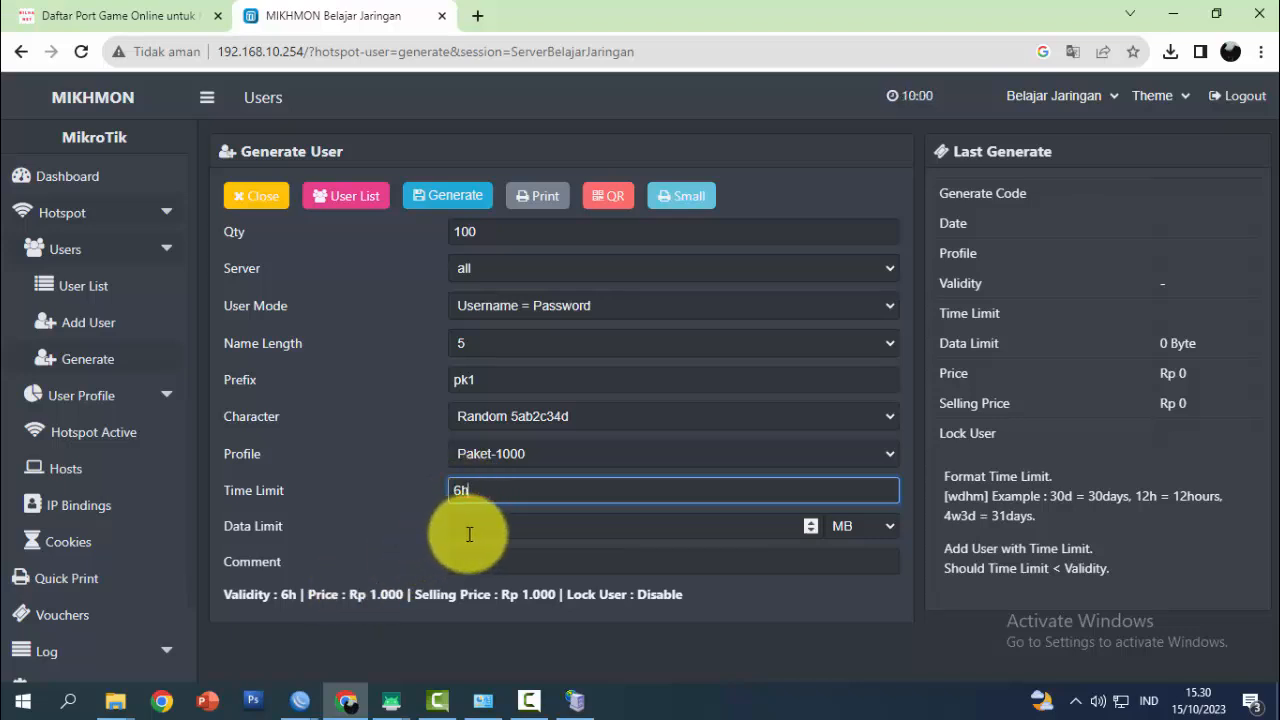
pyautogui.click(484, 528)
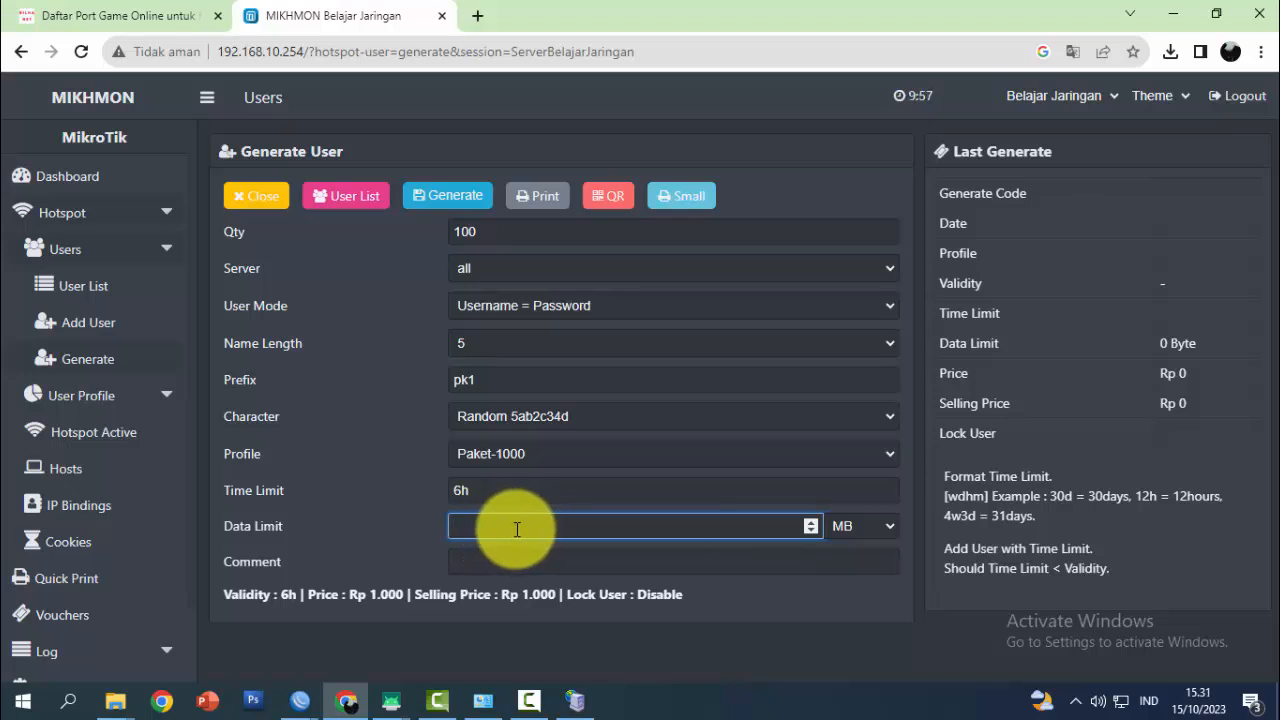
pyautogui.click(508, 560)
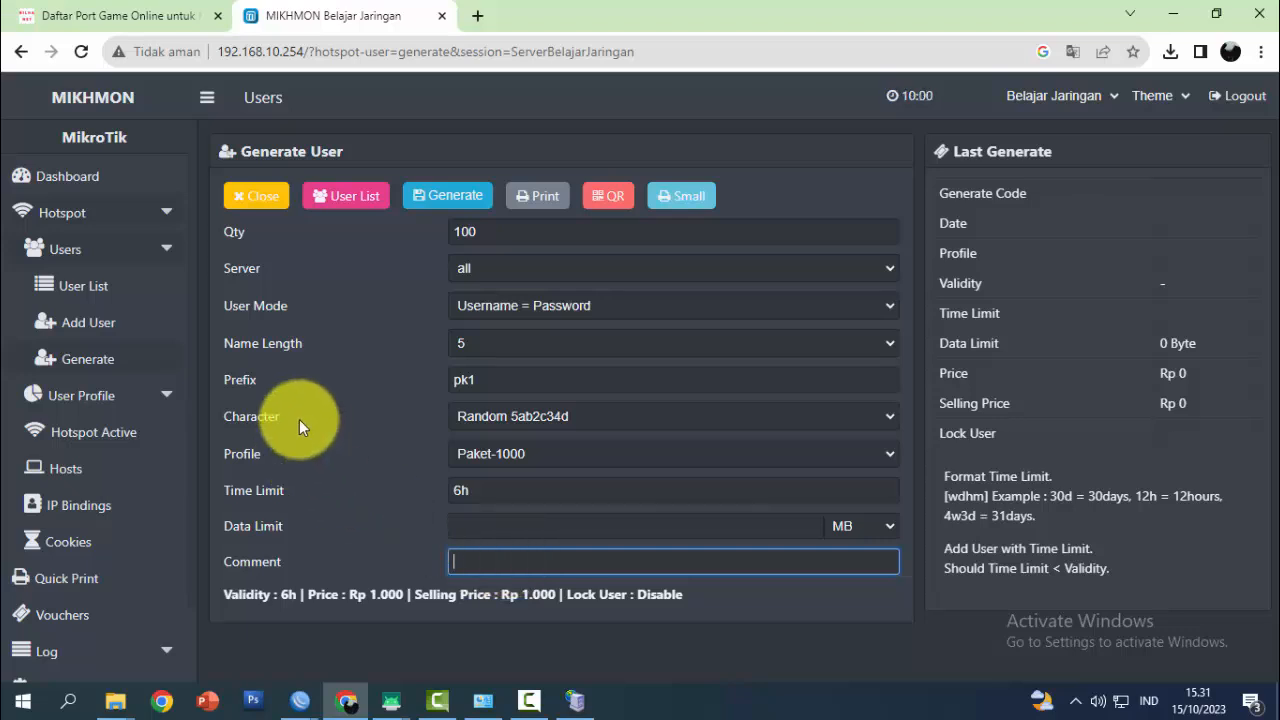
pyautogui.click(448, 195)
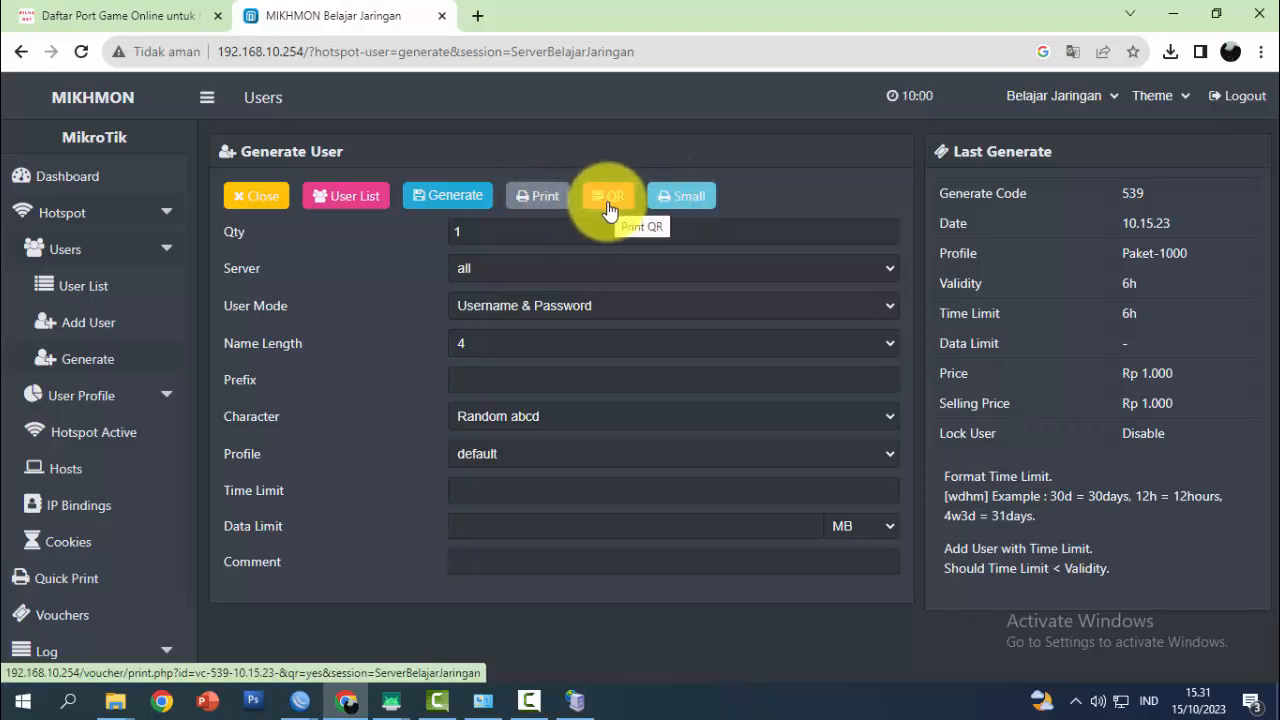
# Open the generated vouchers in Mikhmon's Small print layout
pyautogui.click(673, 203)
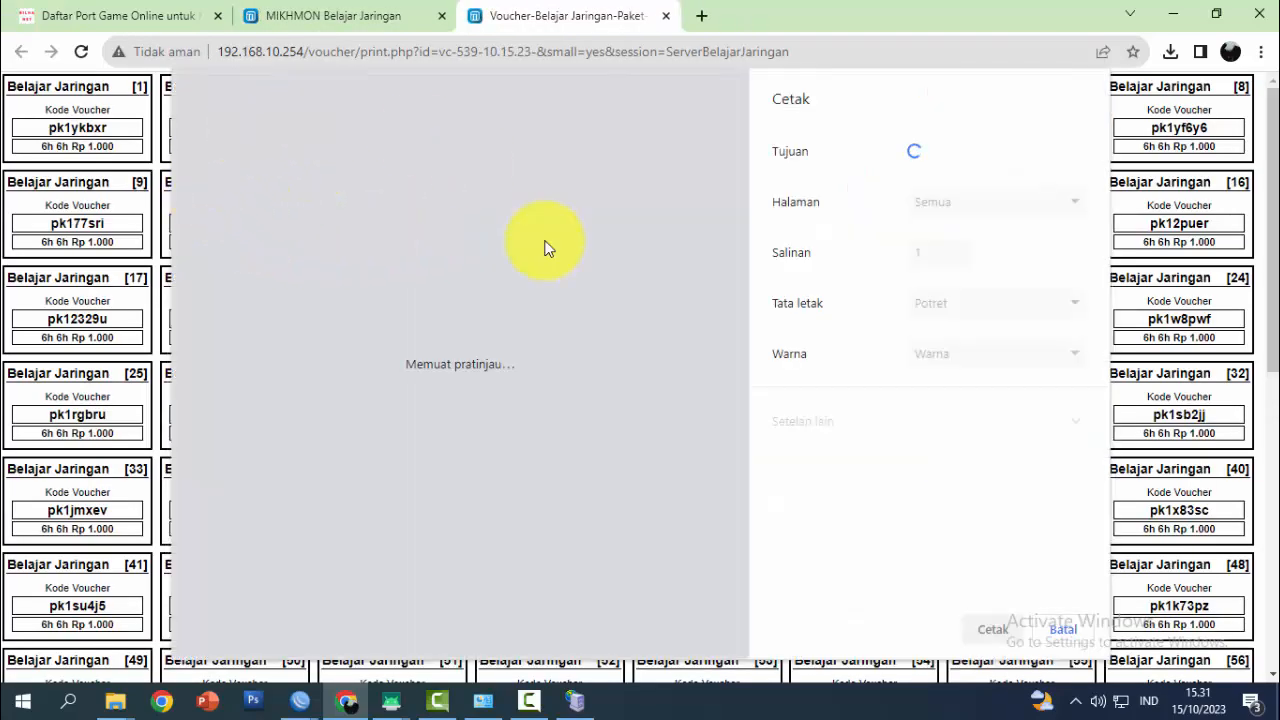
# Show the hotspot User List filtered to the vc-539 batch comment
pyautogui.click(355, 18)
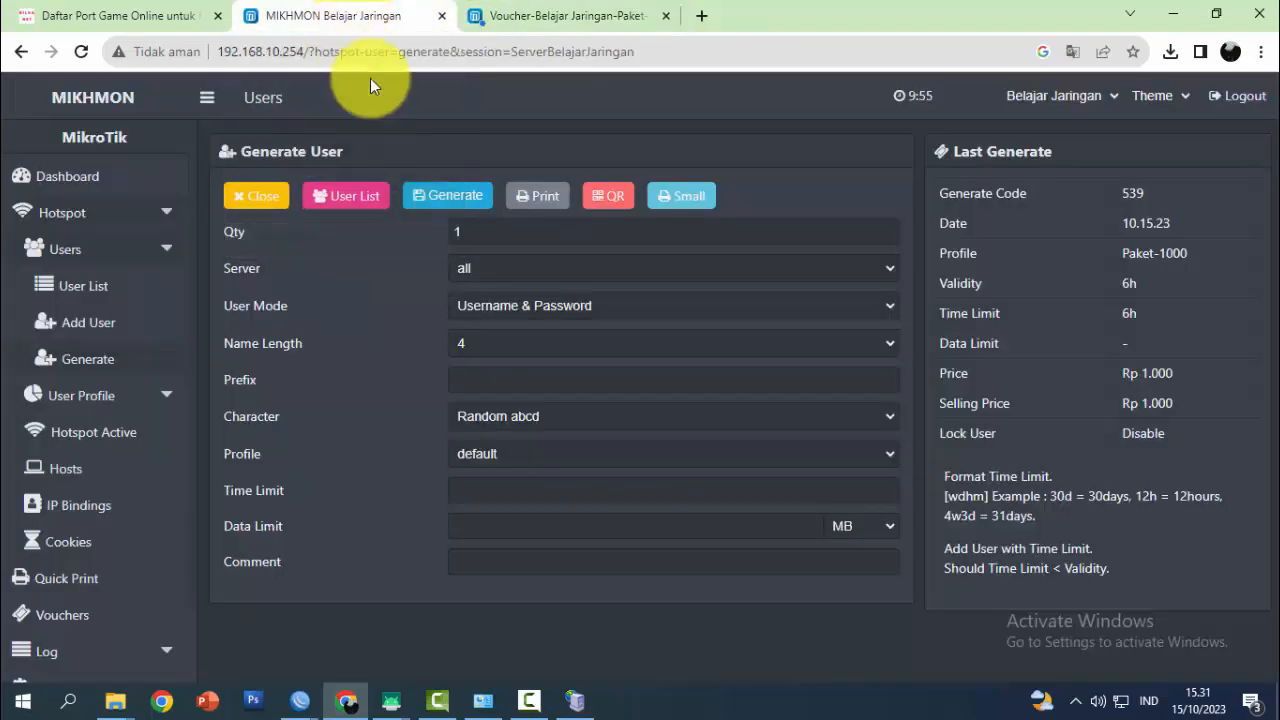
pyautogui.click(250, 198)
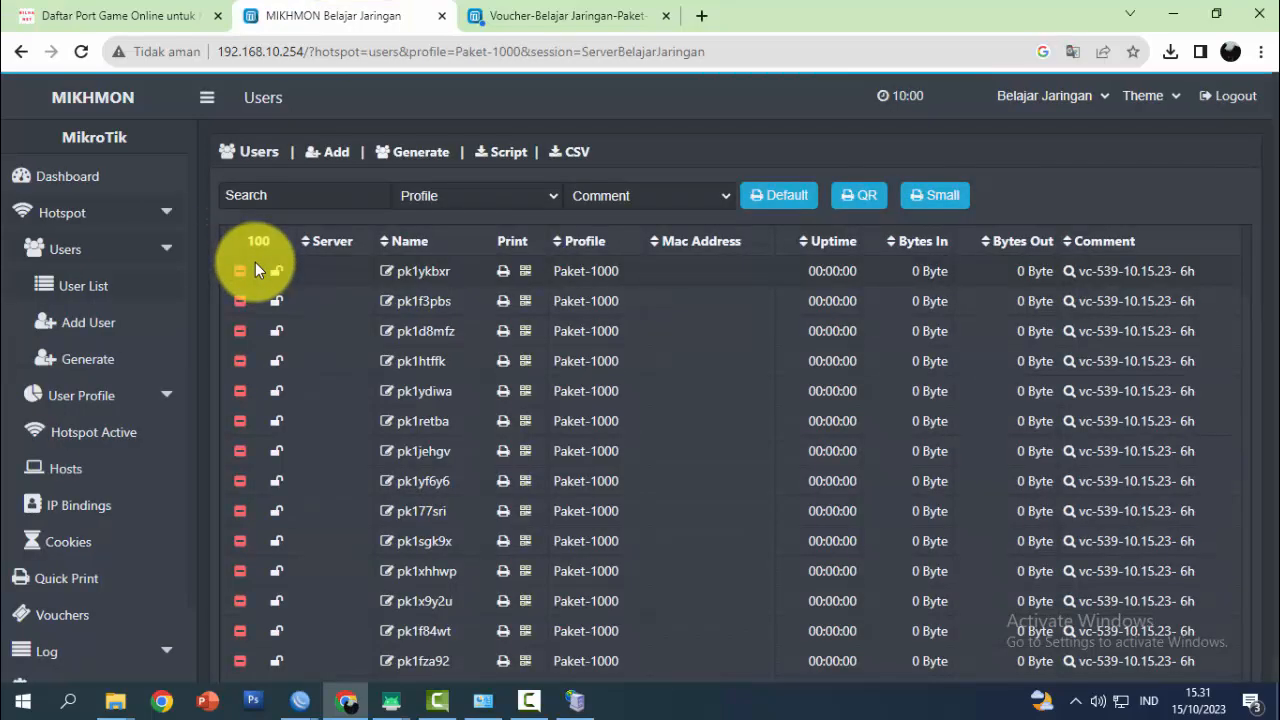
pyautogui.click(89, 293)
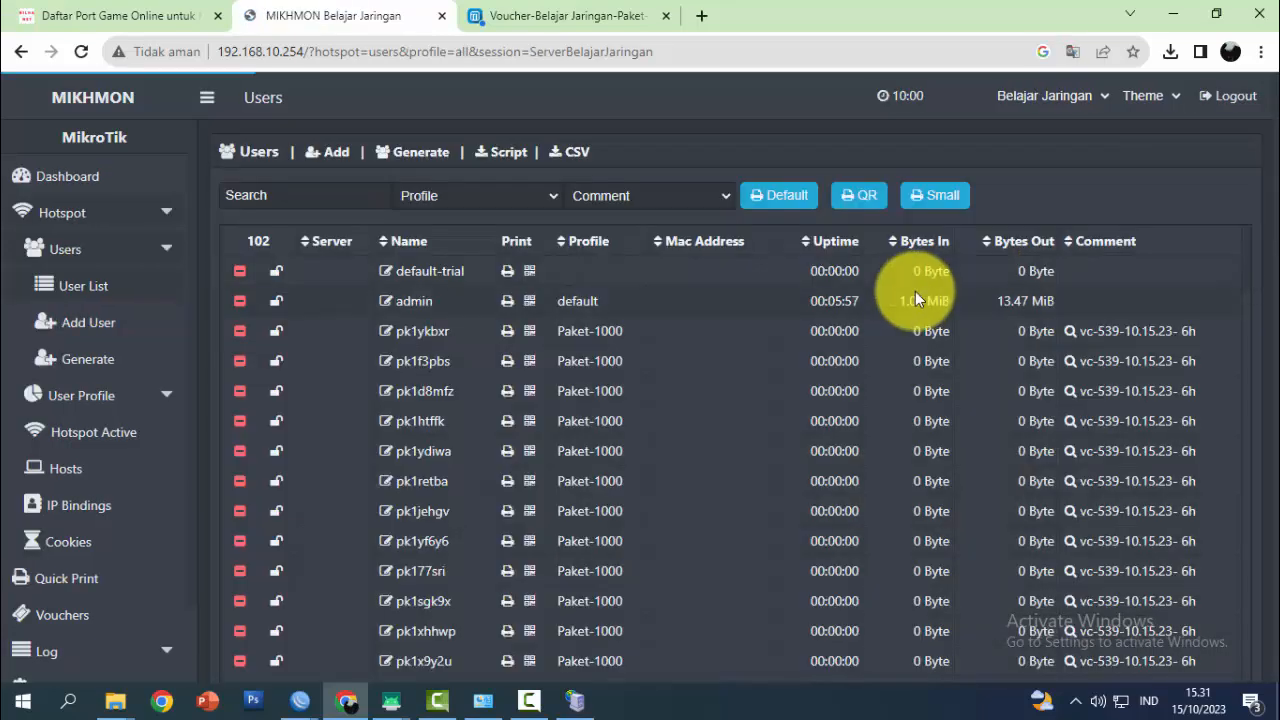
pyautogui.click(712, 198)
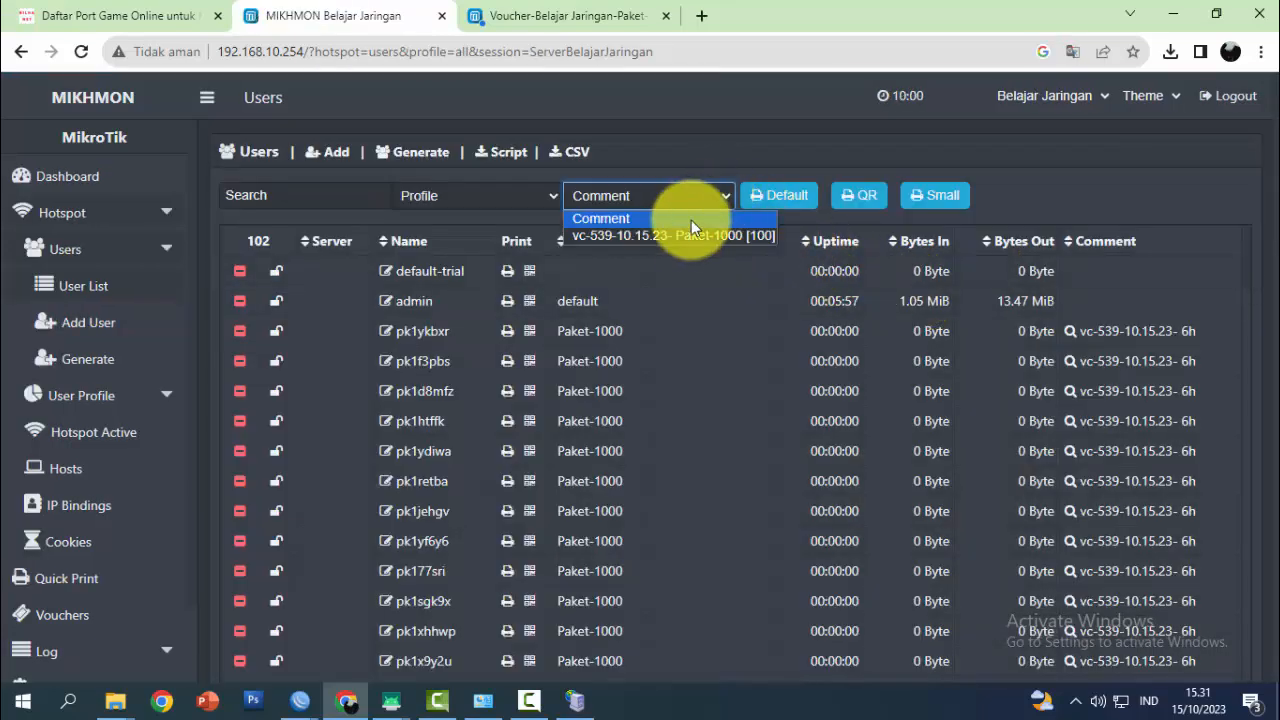
pyautogui.click(676, 237)
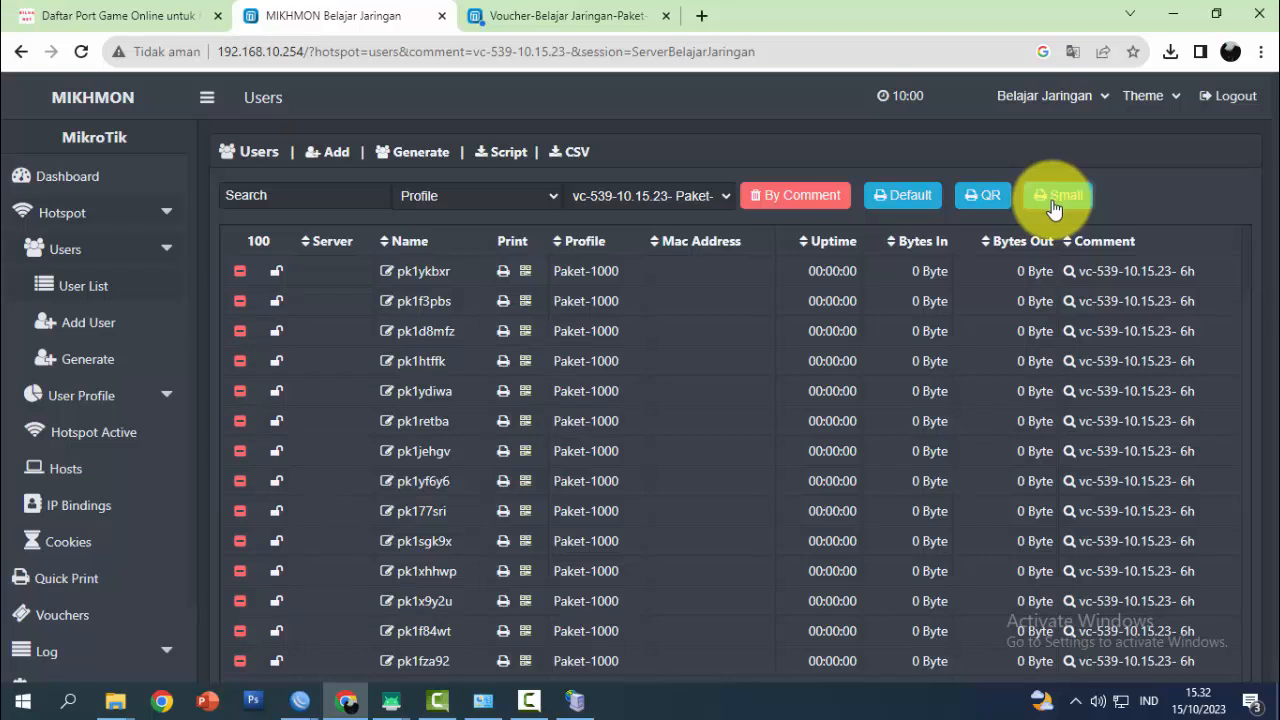
# Open the vc-539 vouchers in the Default print layout for the EPSON L310
pyautogui.click(899, 203)
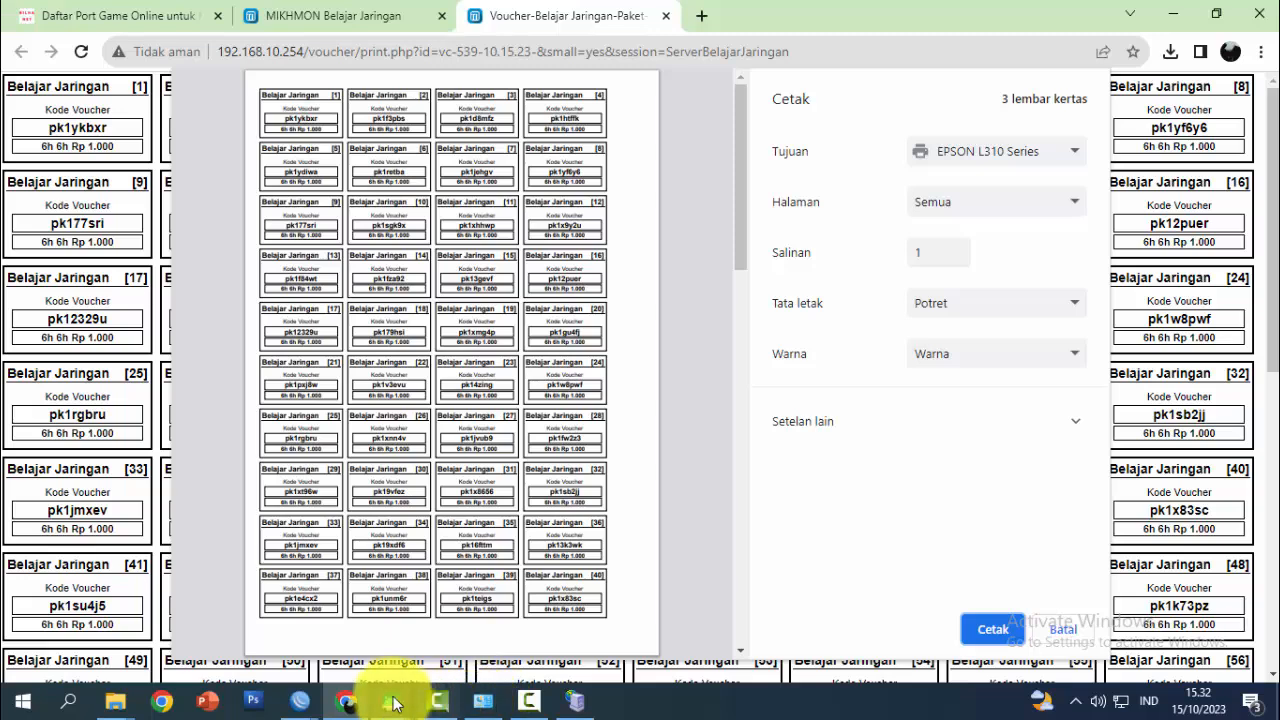
# Enter the first generated voucher code on the mirrored phone's hotspot login page and submit it
pyautogui.moveTo(400, 696)
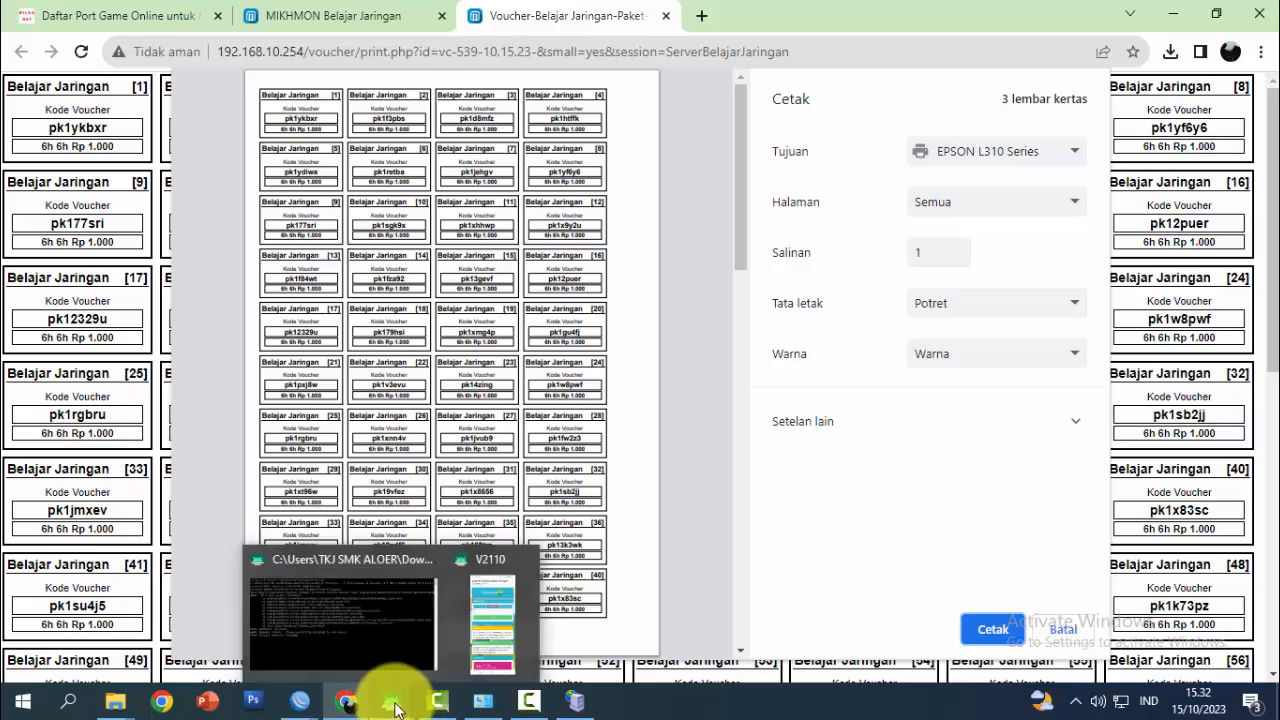
pyautogui.click(477, 633)
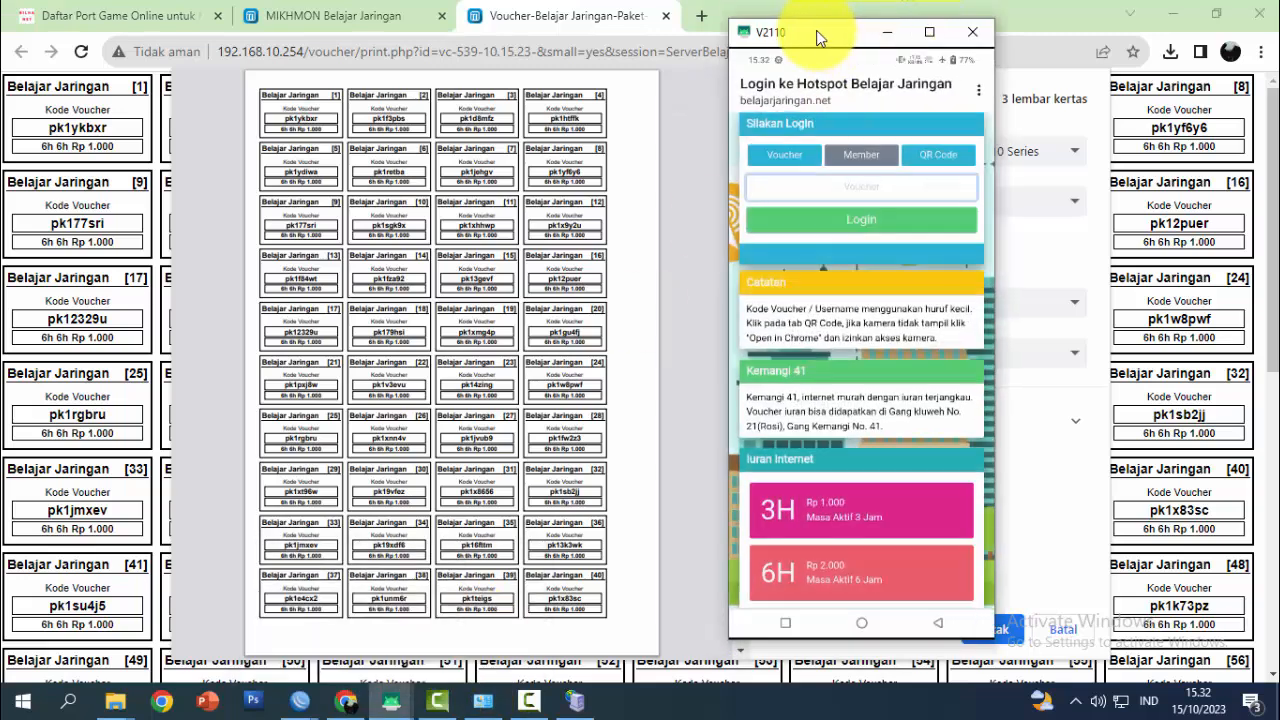
pyautogui.moveTo(823, 34); pyautogui.dragTo(783, 42)
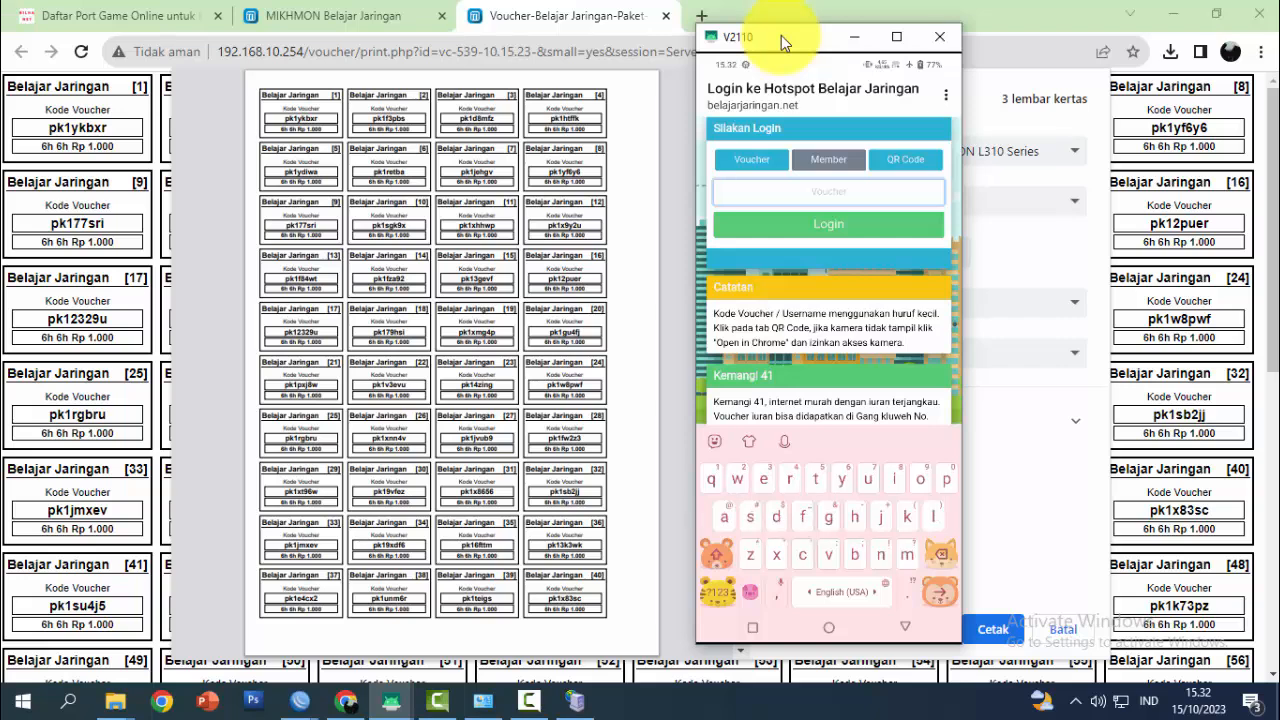
pyautogui.write('pk')
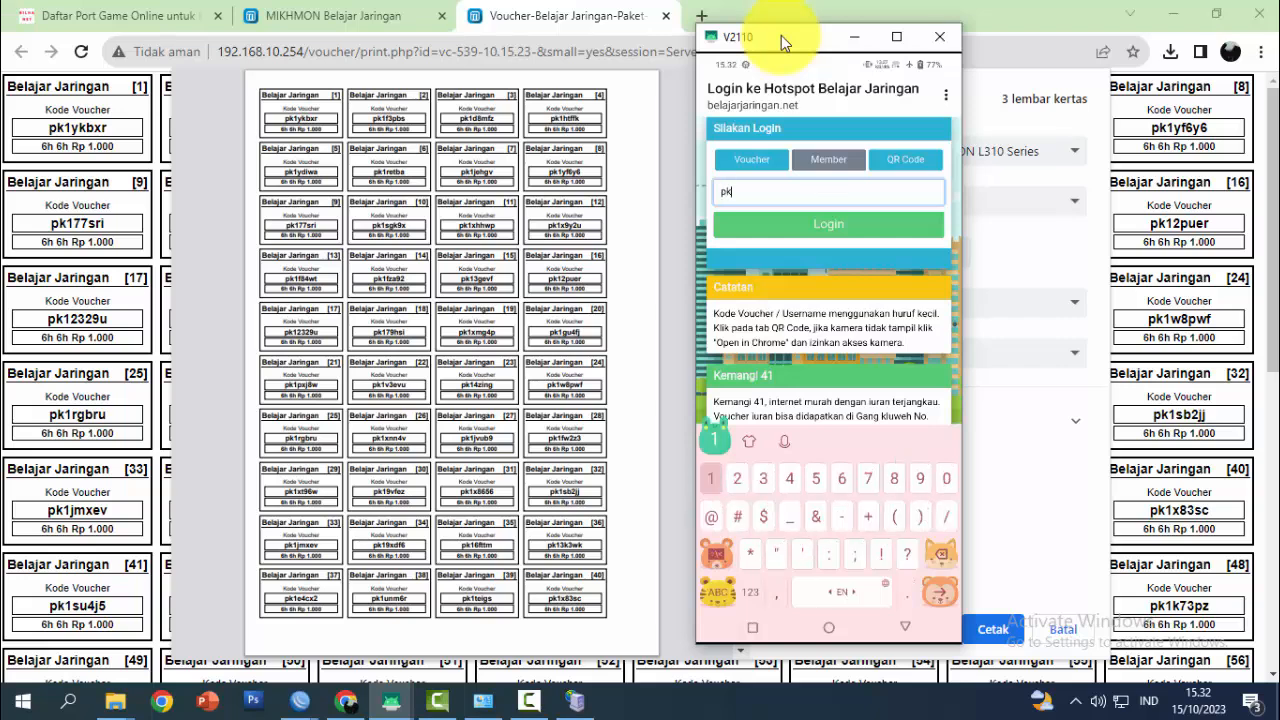
pyautogui.write('1')
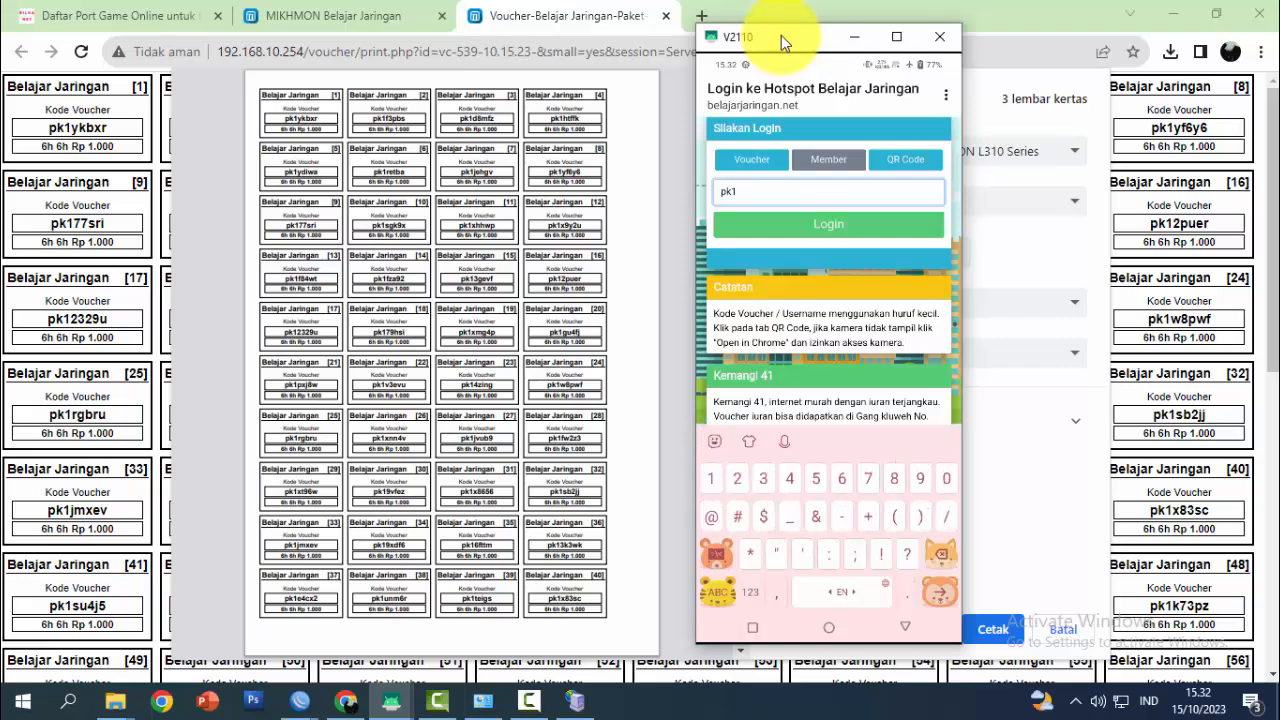
pyautogui.write('ykb')
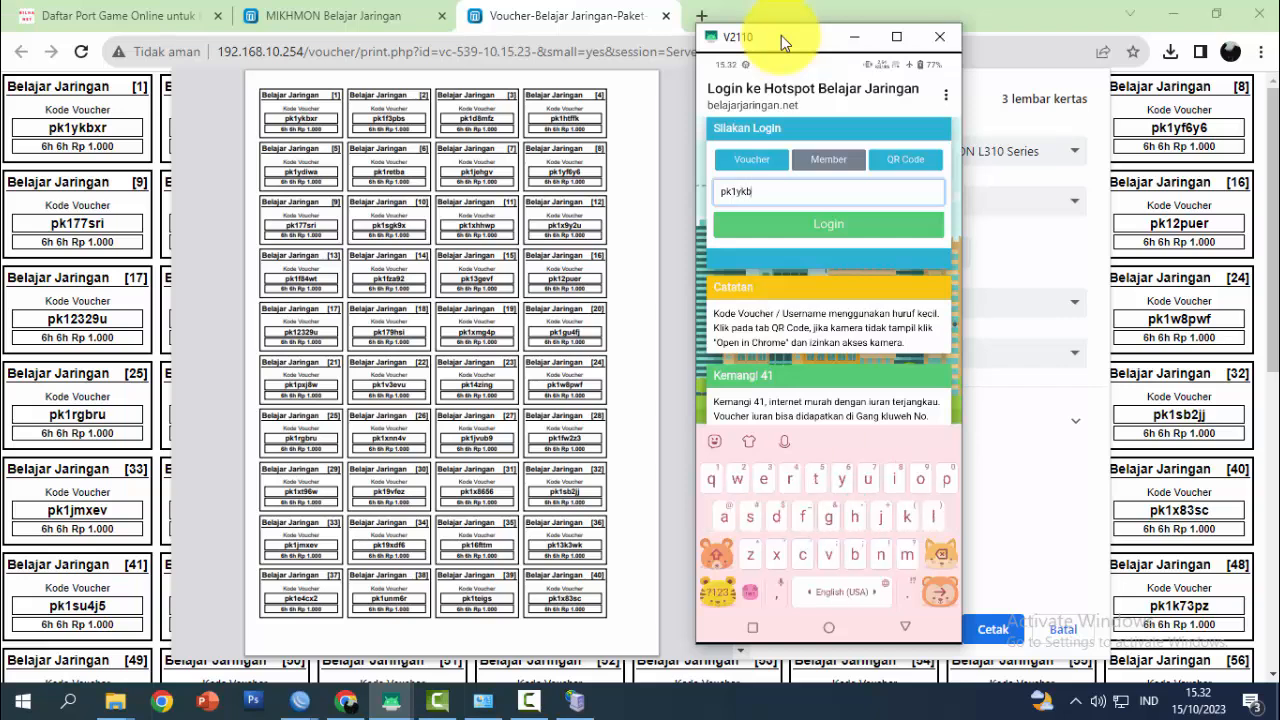
pyautogui.write('xr')
pyautogui.press('Return')
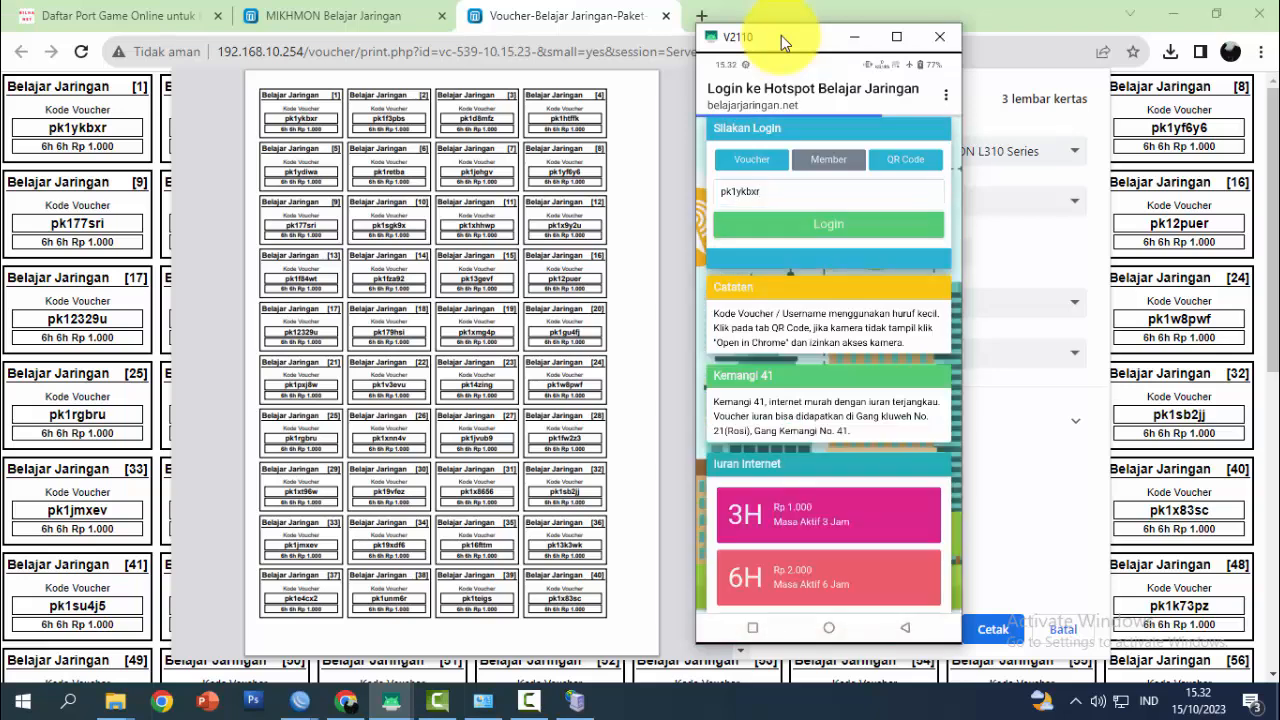